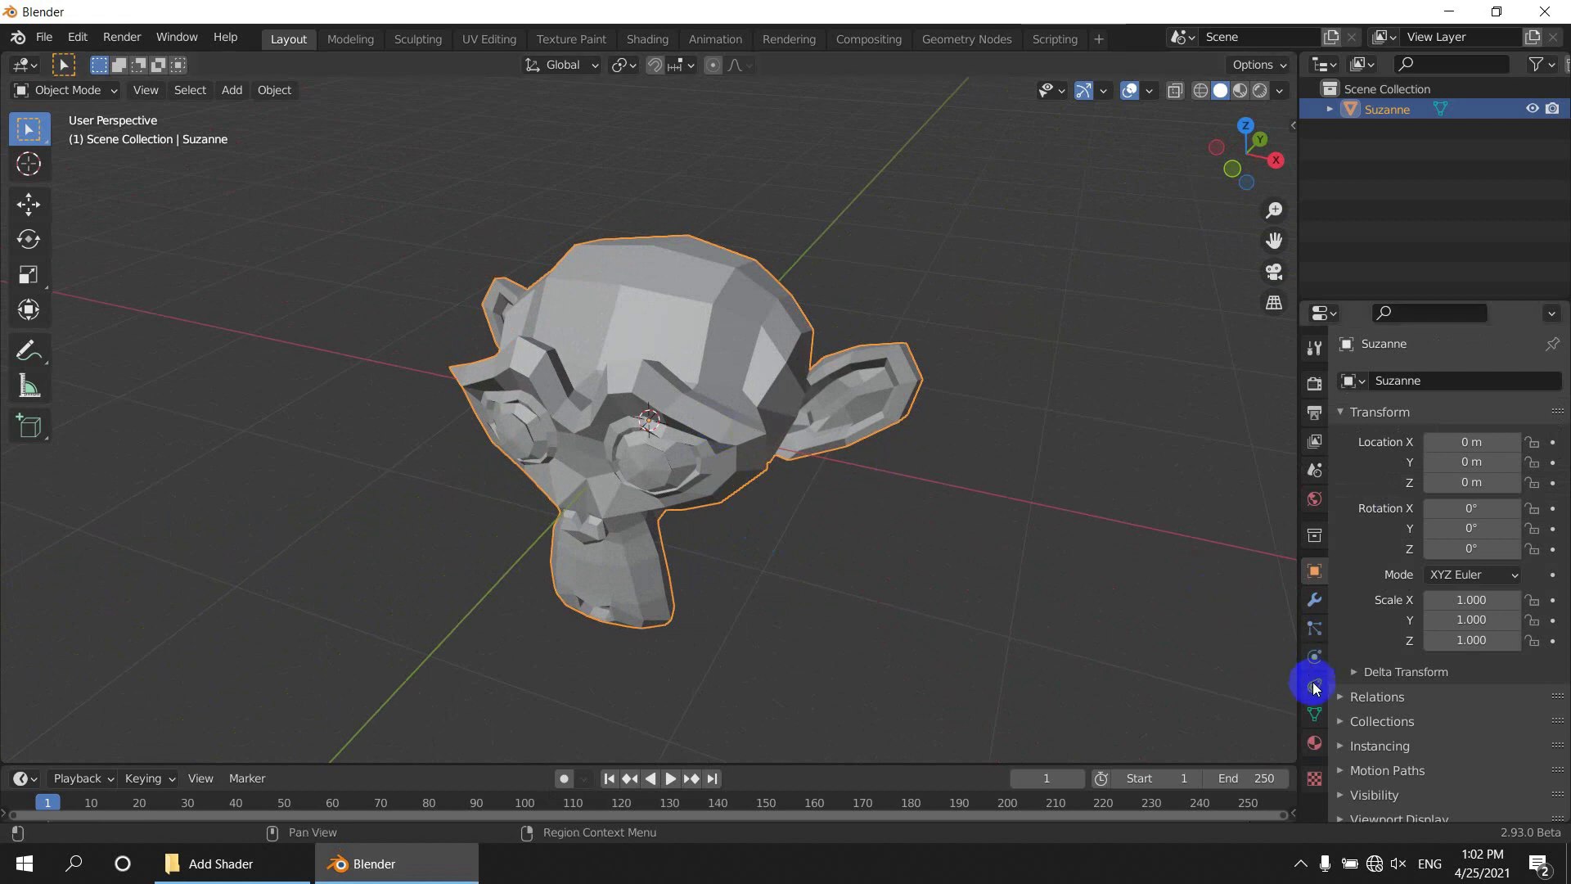
# Add a Subdivision Surface modifier to the Suzanne monkey head and set it to Shade Smooth.
pyautogui.click(1323, 600)
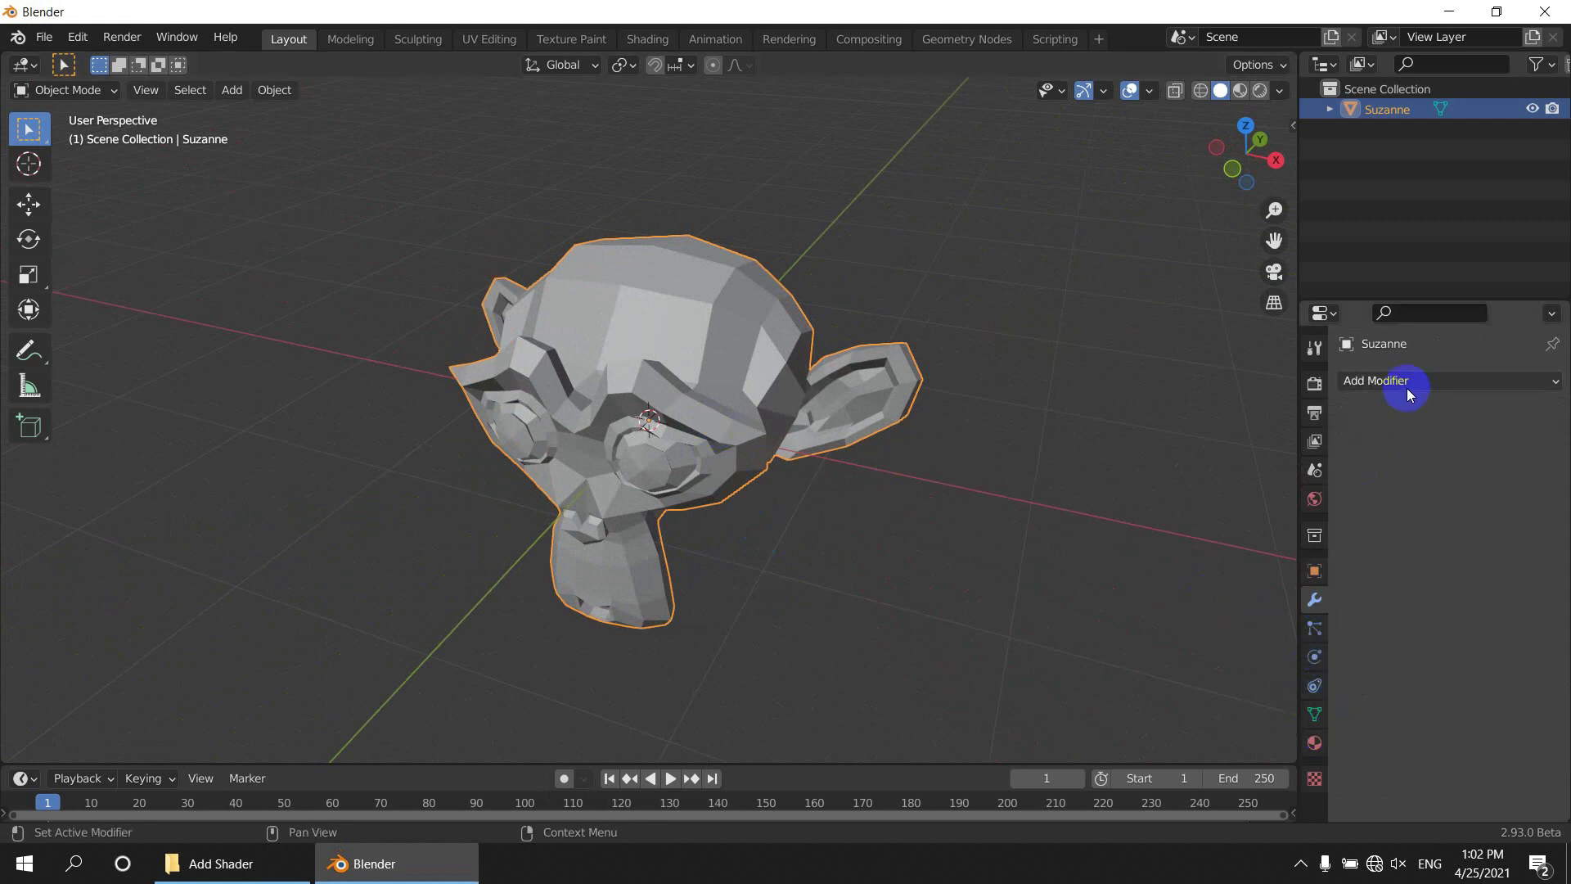
pyautogui.click(1406, 388)
pyautogui.click(1191, 746)
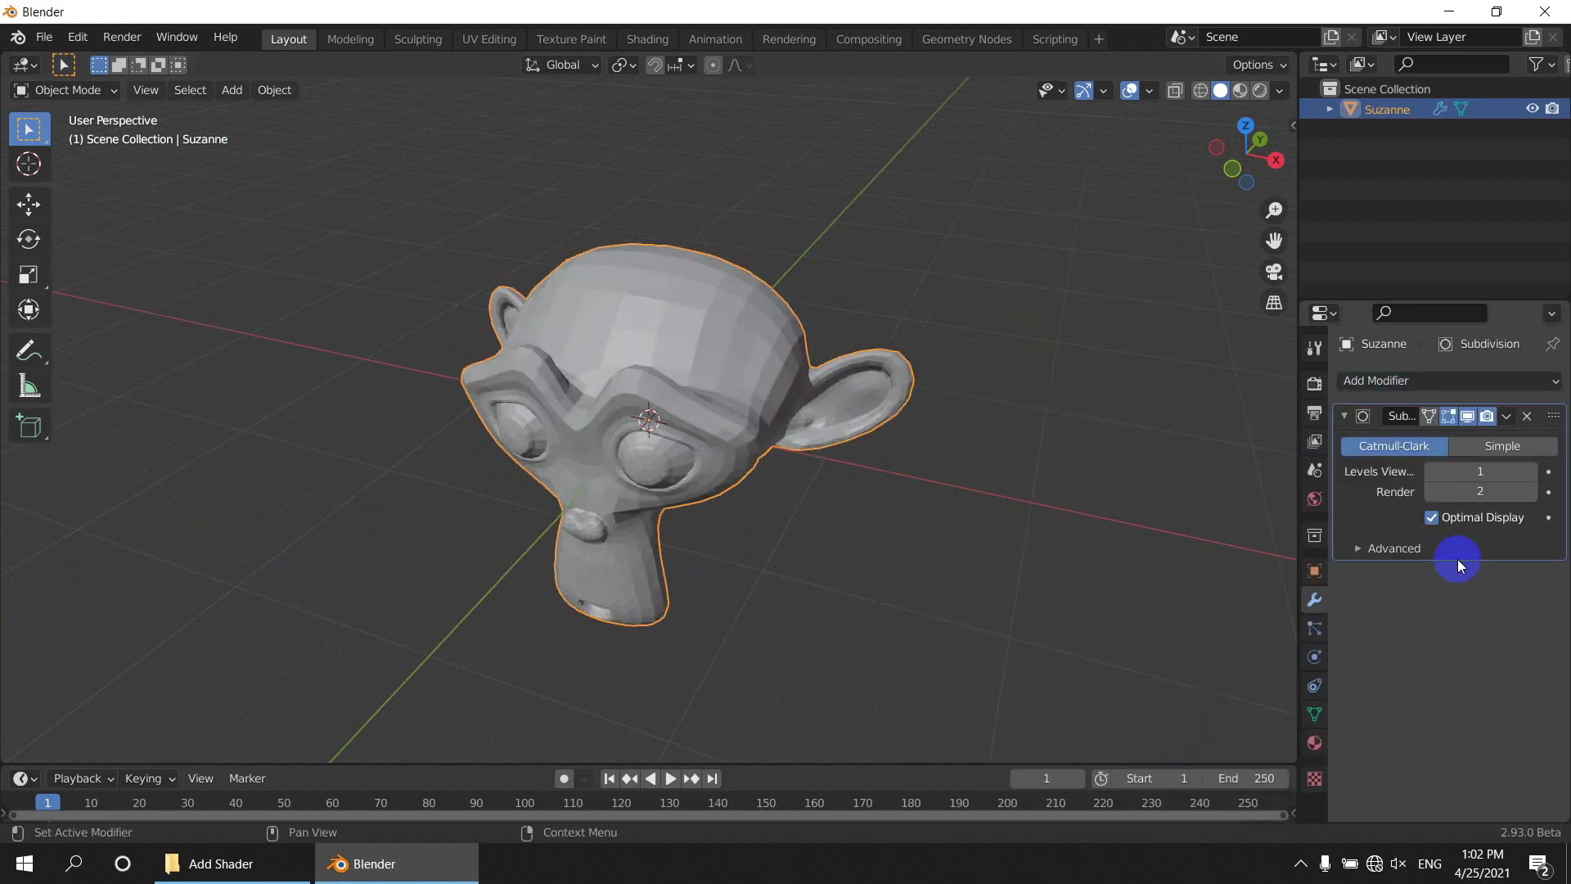
pyautogui.click(274, 90)
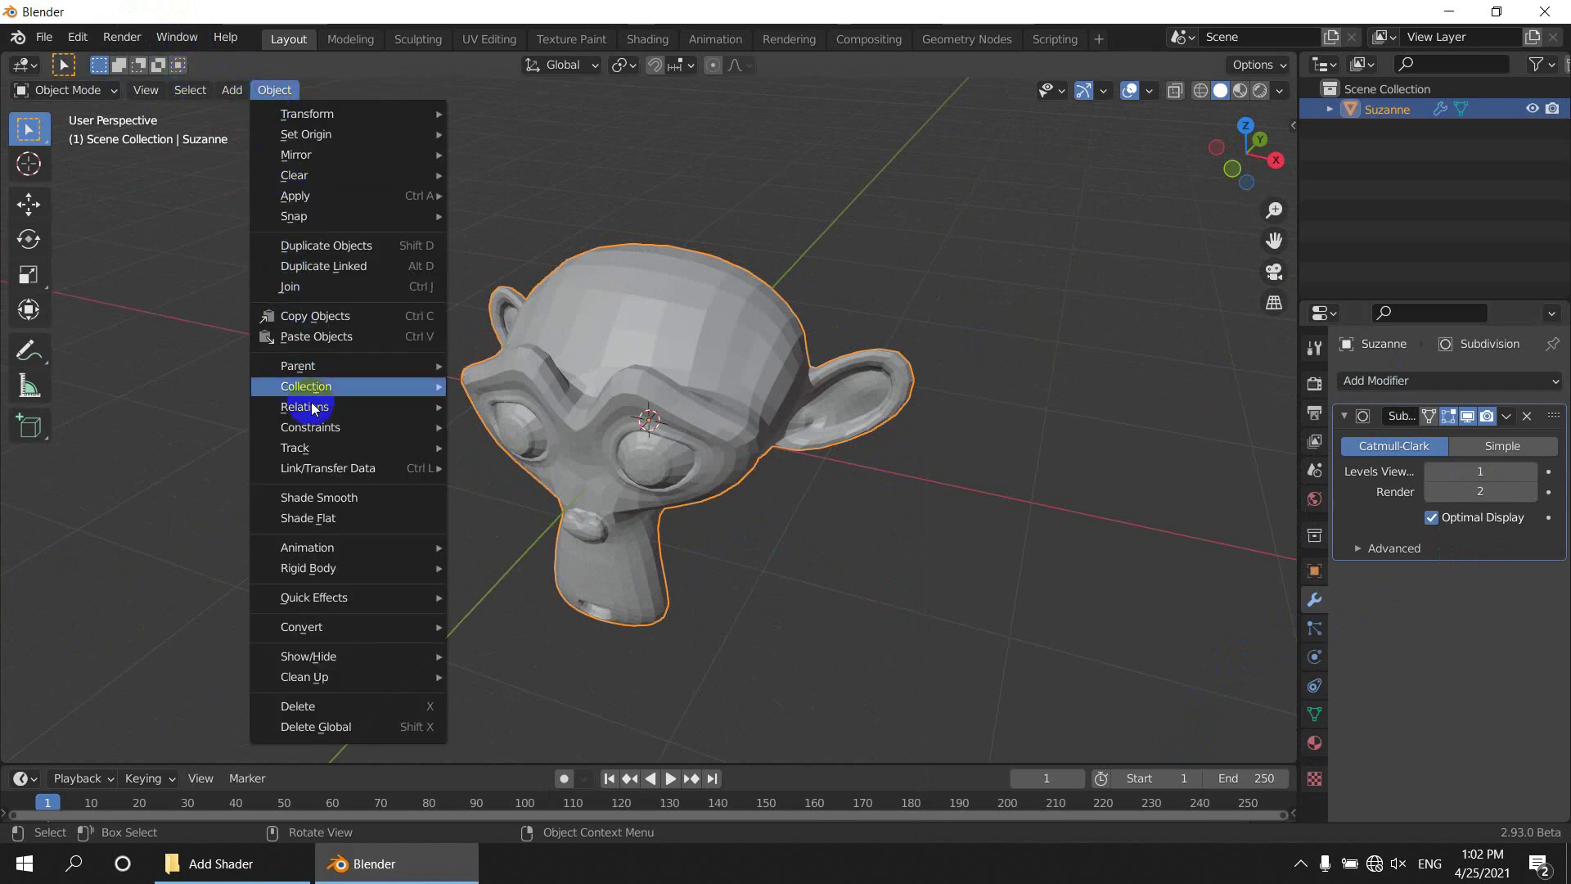
pyautogui.click(320, 495)
pyautogui.moveTo(538, 464); pyautogui.dragTo(643, 407, button='middle')
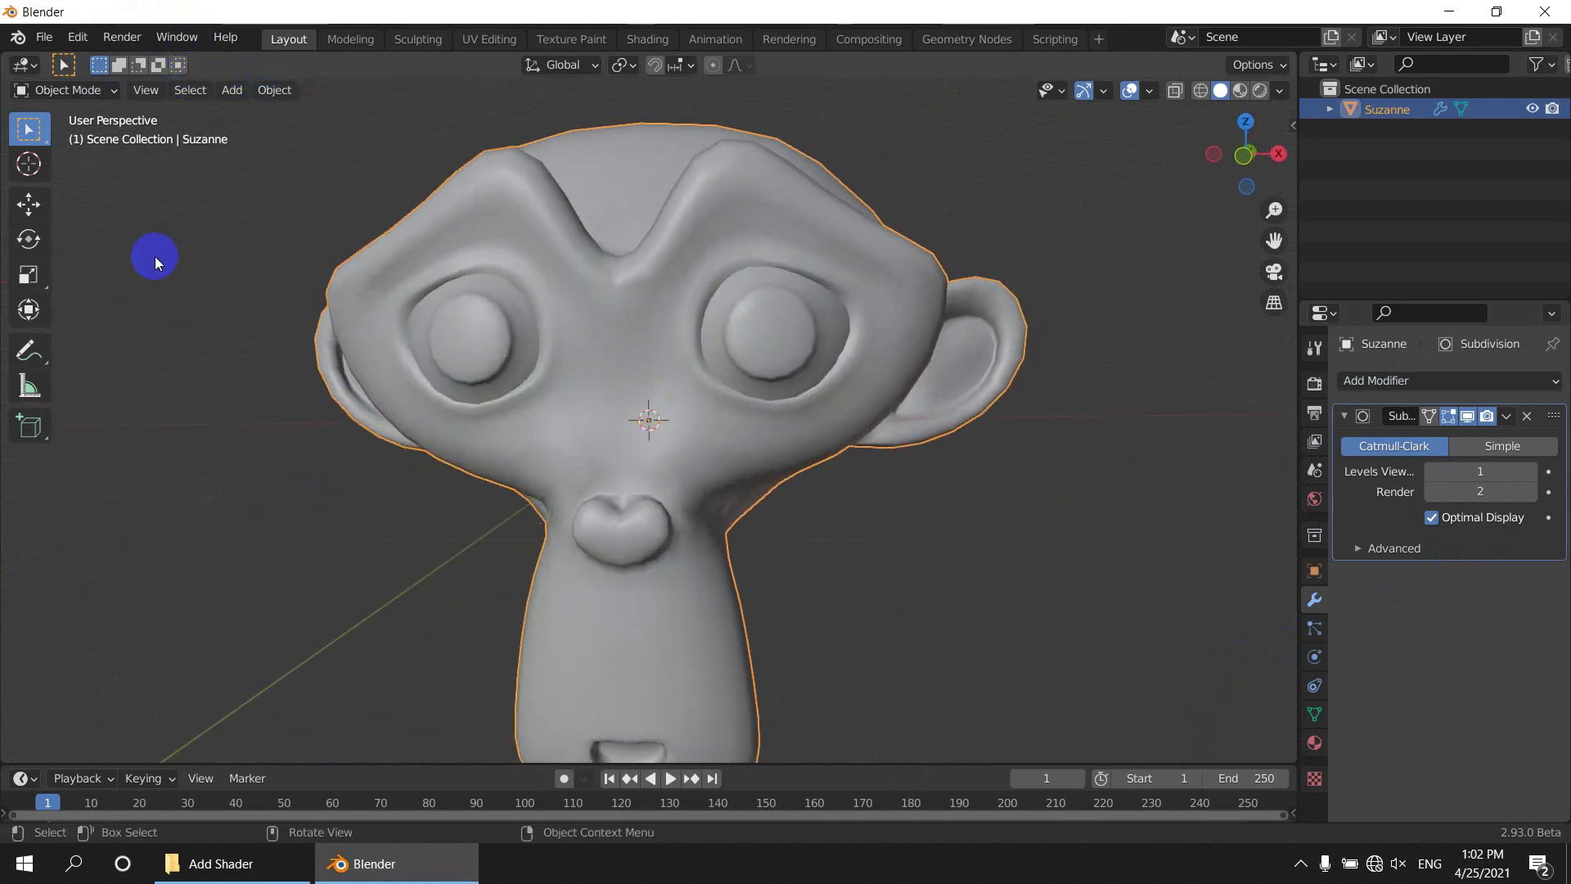
# Split the 3D viewport vertically, turn the new area into a Shader Editor and hide its sidebar.
pyautogui.moveTo(6, 57); pyautogui.dragTo(550, 246)
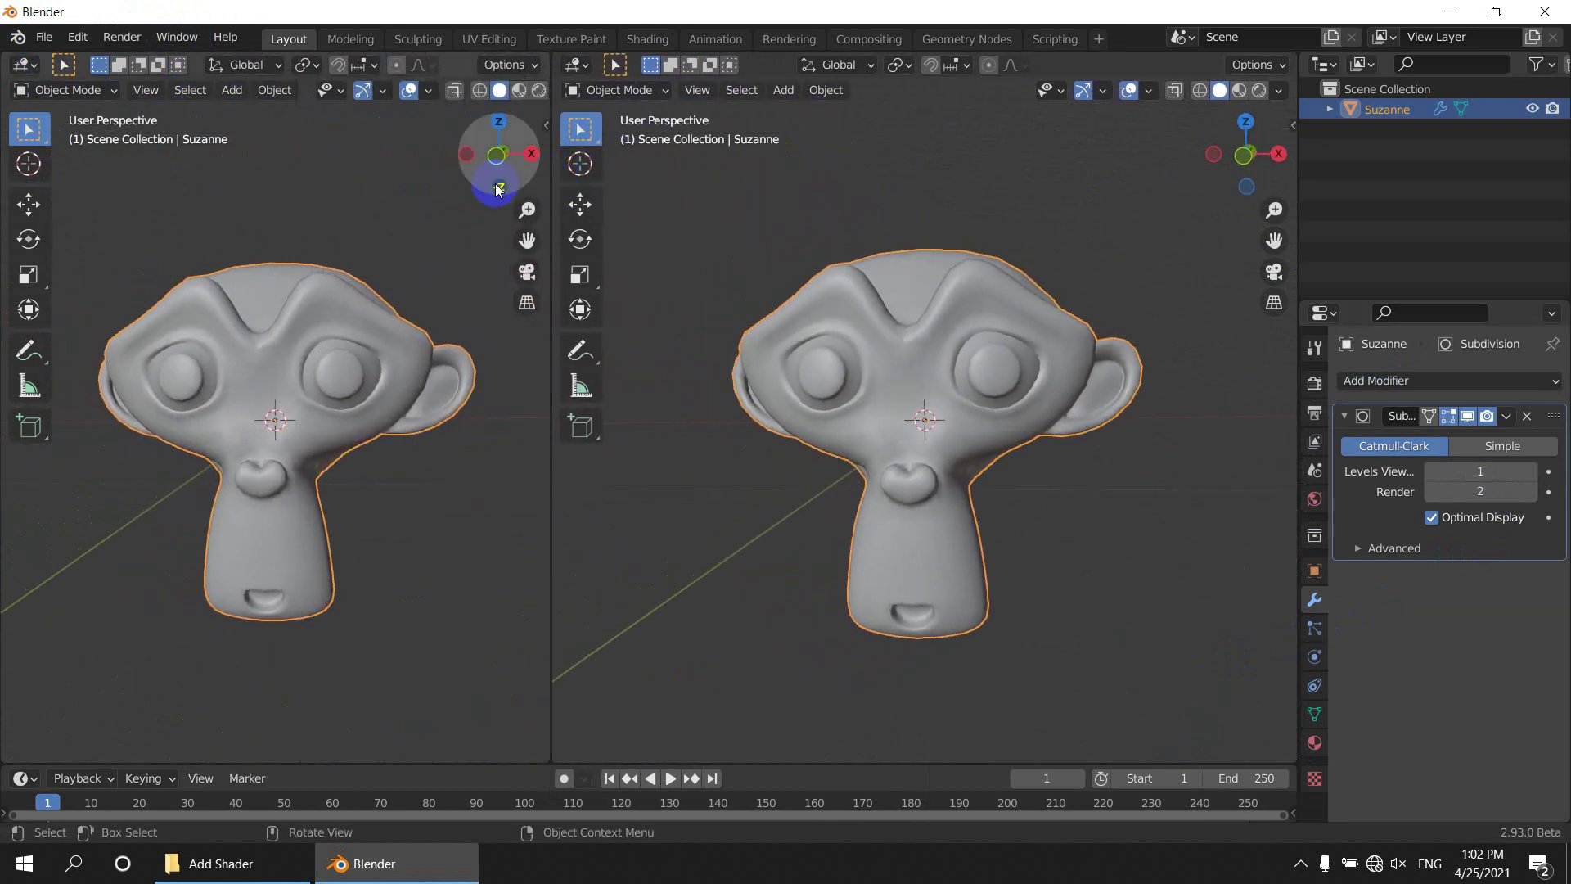
pyautogui.click(23, 65)
pyautogui.click(57, 254)
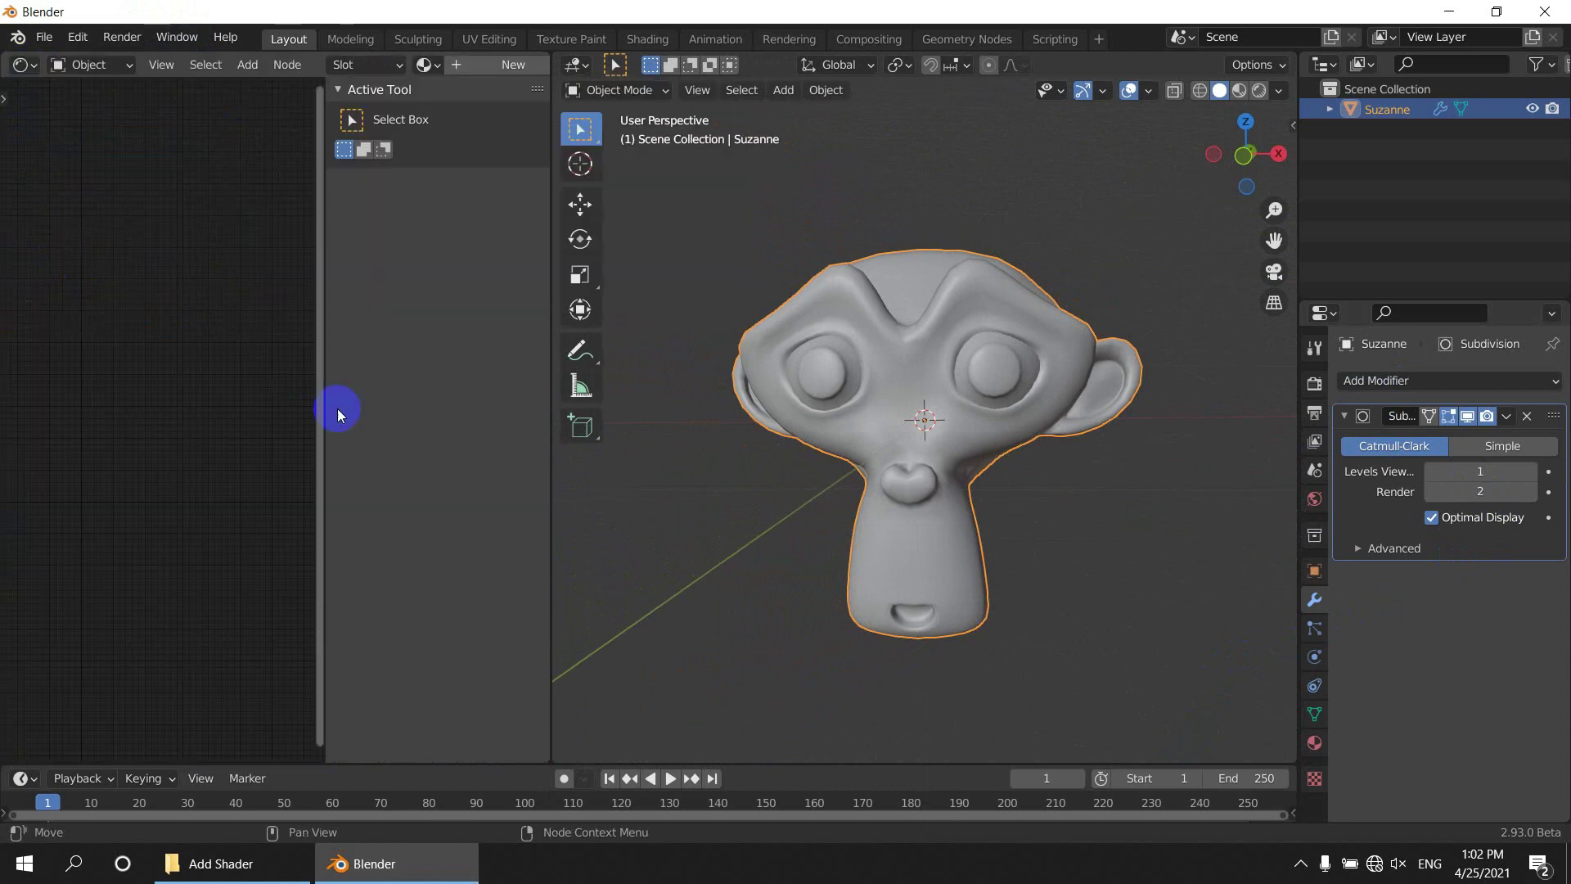
pyautogui.moveTo(326, 414); pyautogui.dragTo(716, 446)
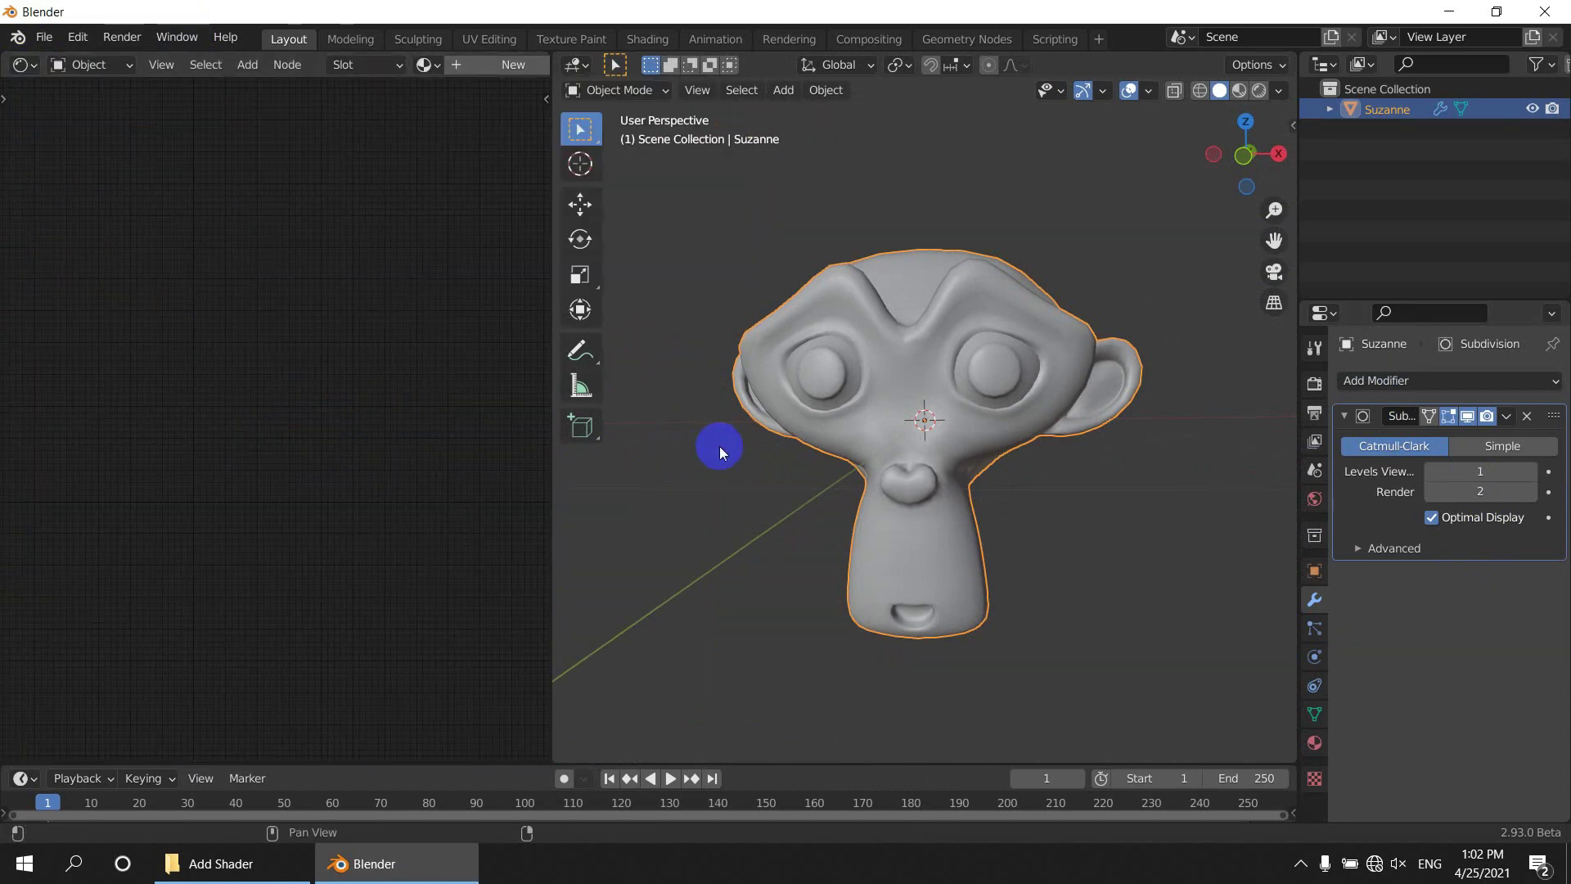
pyautogui.click(243, 866)
pyautogui.click(351, 863)
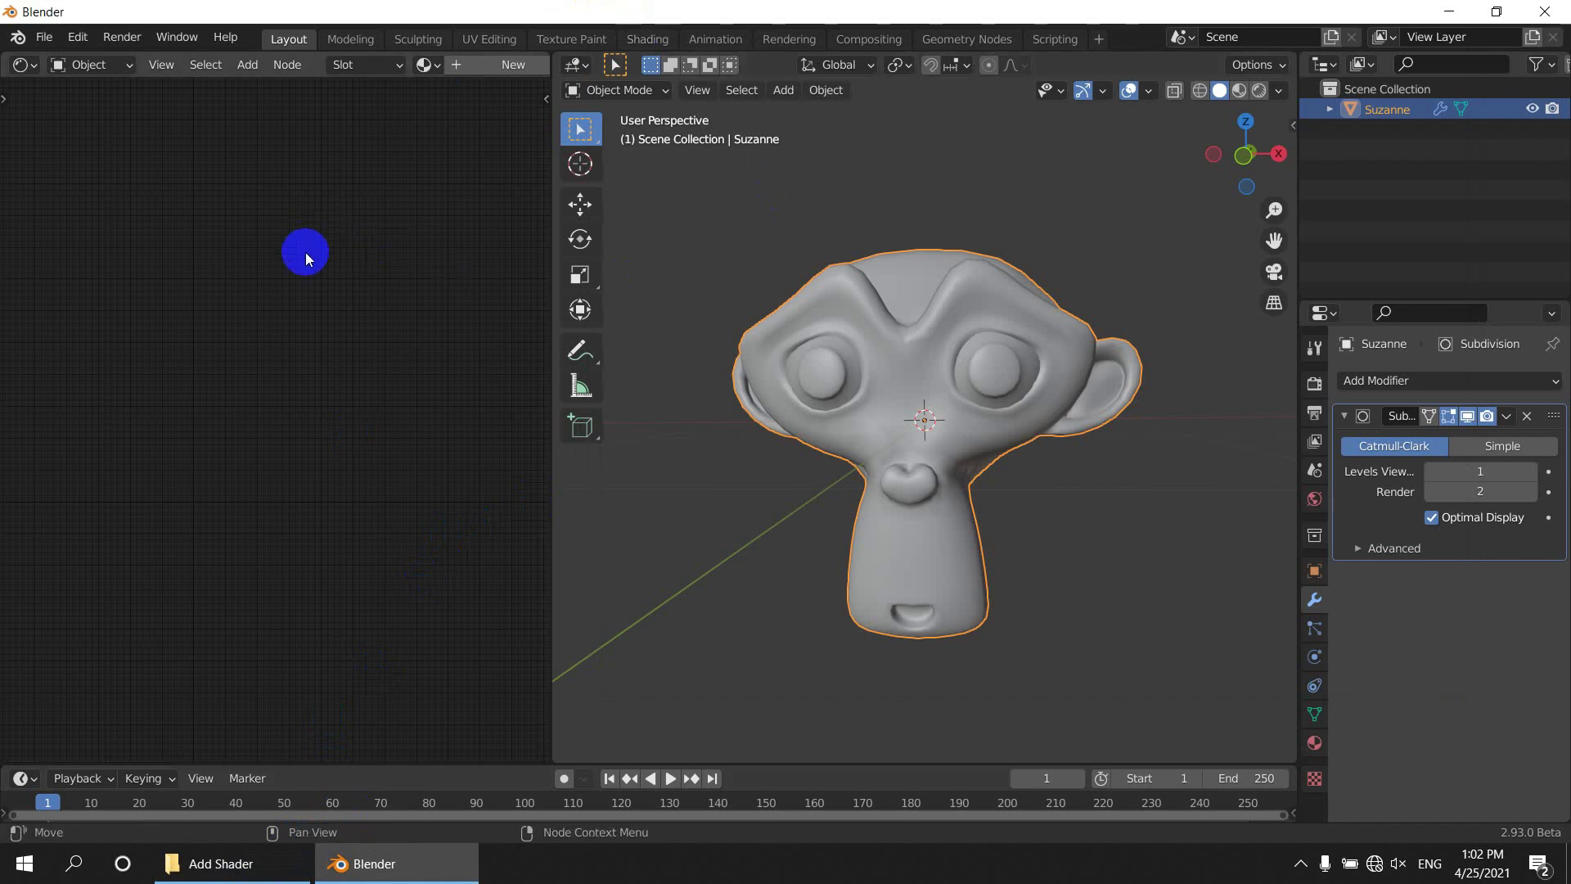
# Create a new material for Suzanne and move its Material Output node farther away from the Principled BSDF.
pyautogui.click(1314, 742)
pyautogui.click(1475, 468)
pyautogui.scroll(7, 313, 544)
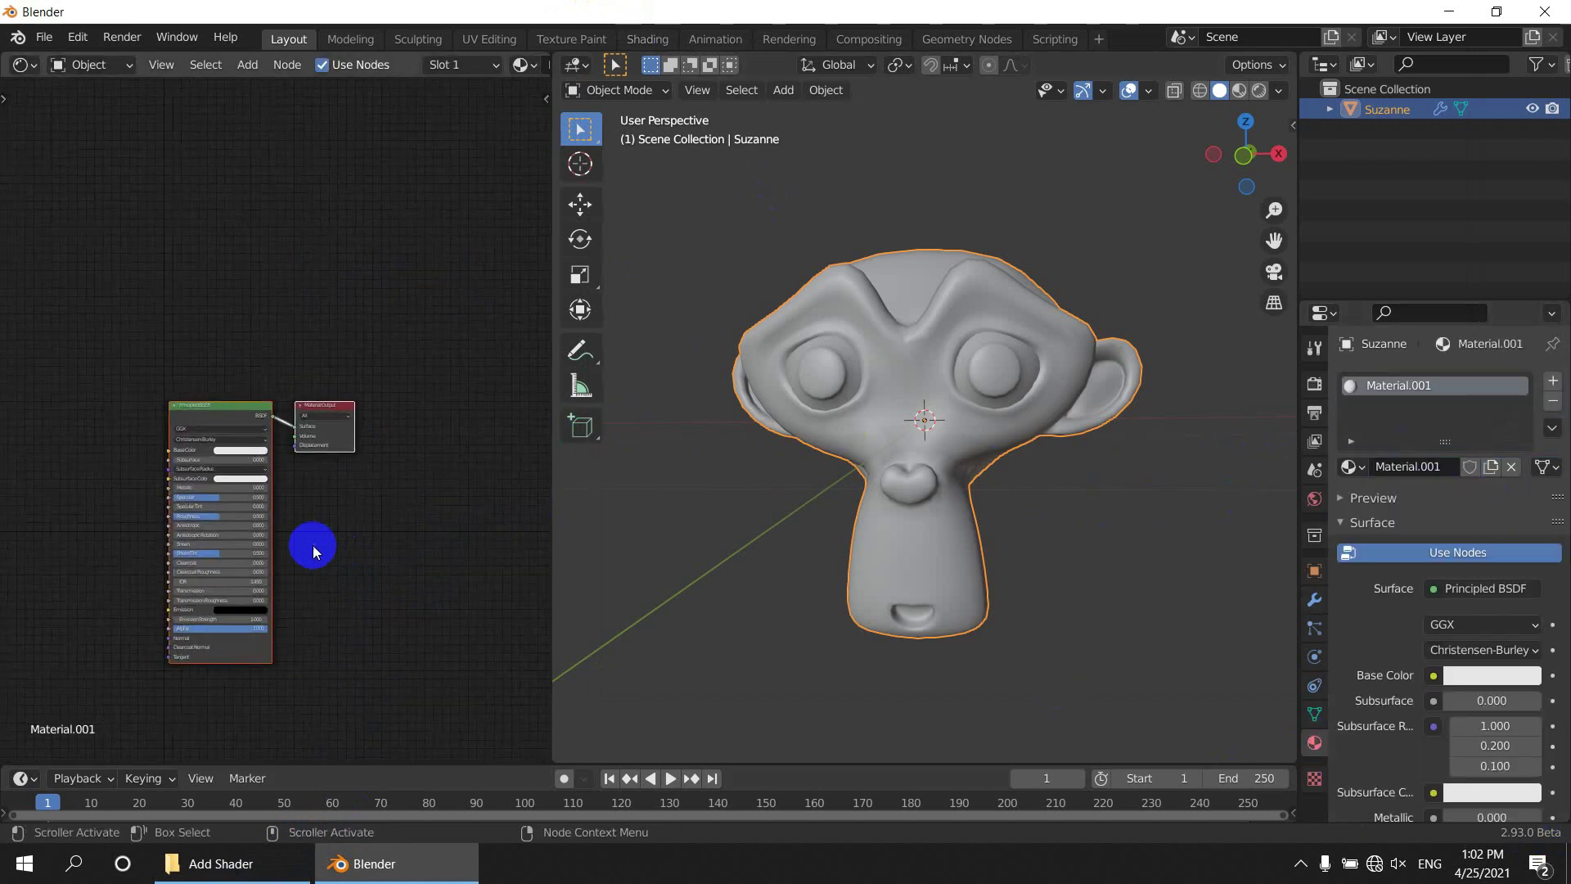
pyautogui.moveTo(310, 536); pyautogui.dragTo(371, 419, button='middle')
pyautogui.scroll(2, 330, 400)
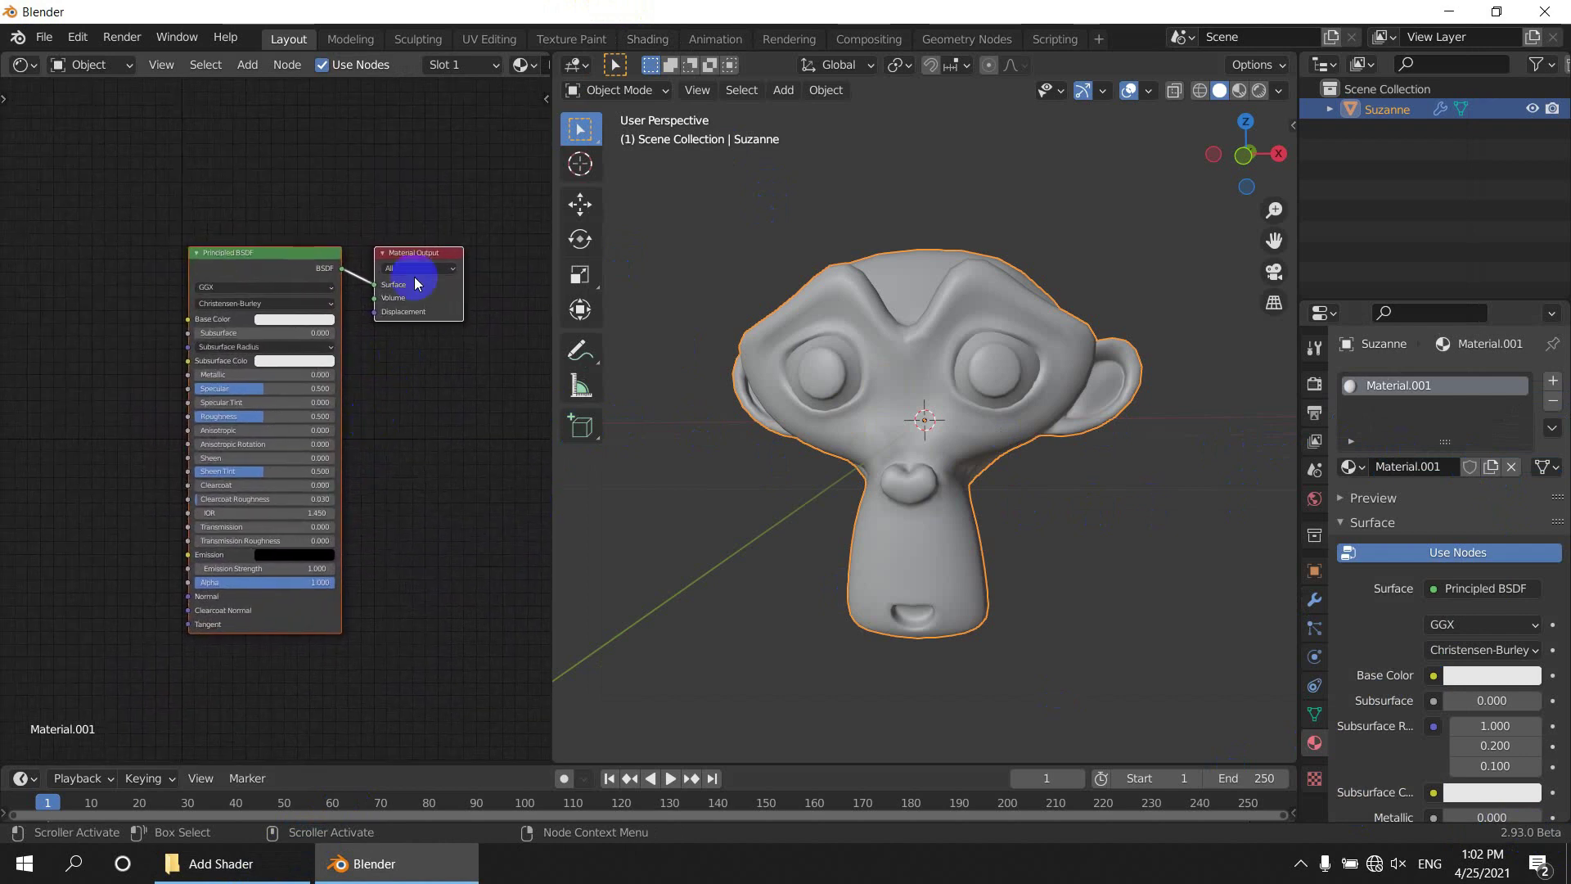
pyautogui.moveTo(421, 255); pyautogui.dragTo(543, 322)
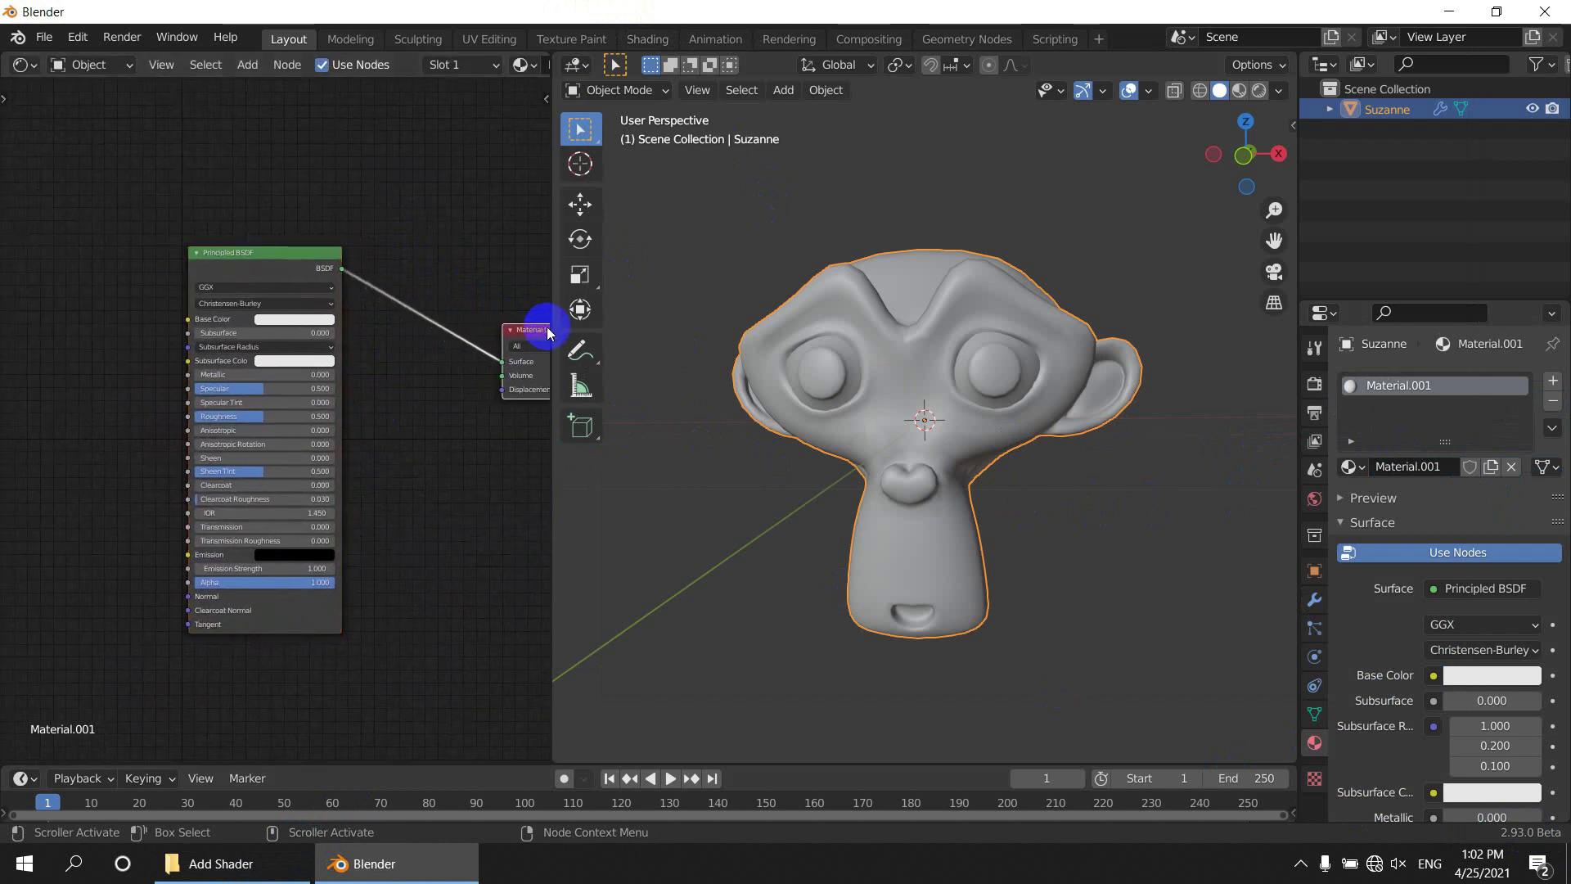
pyautogui.moveTo(434, 429); pyautogui.dragTo(337, 425, button='middle')
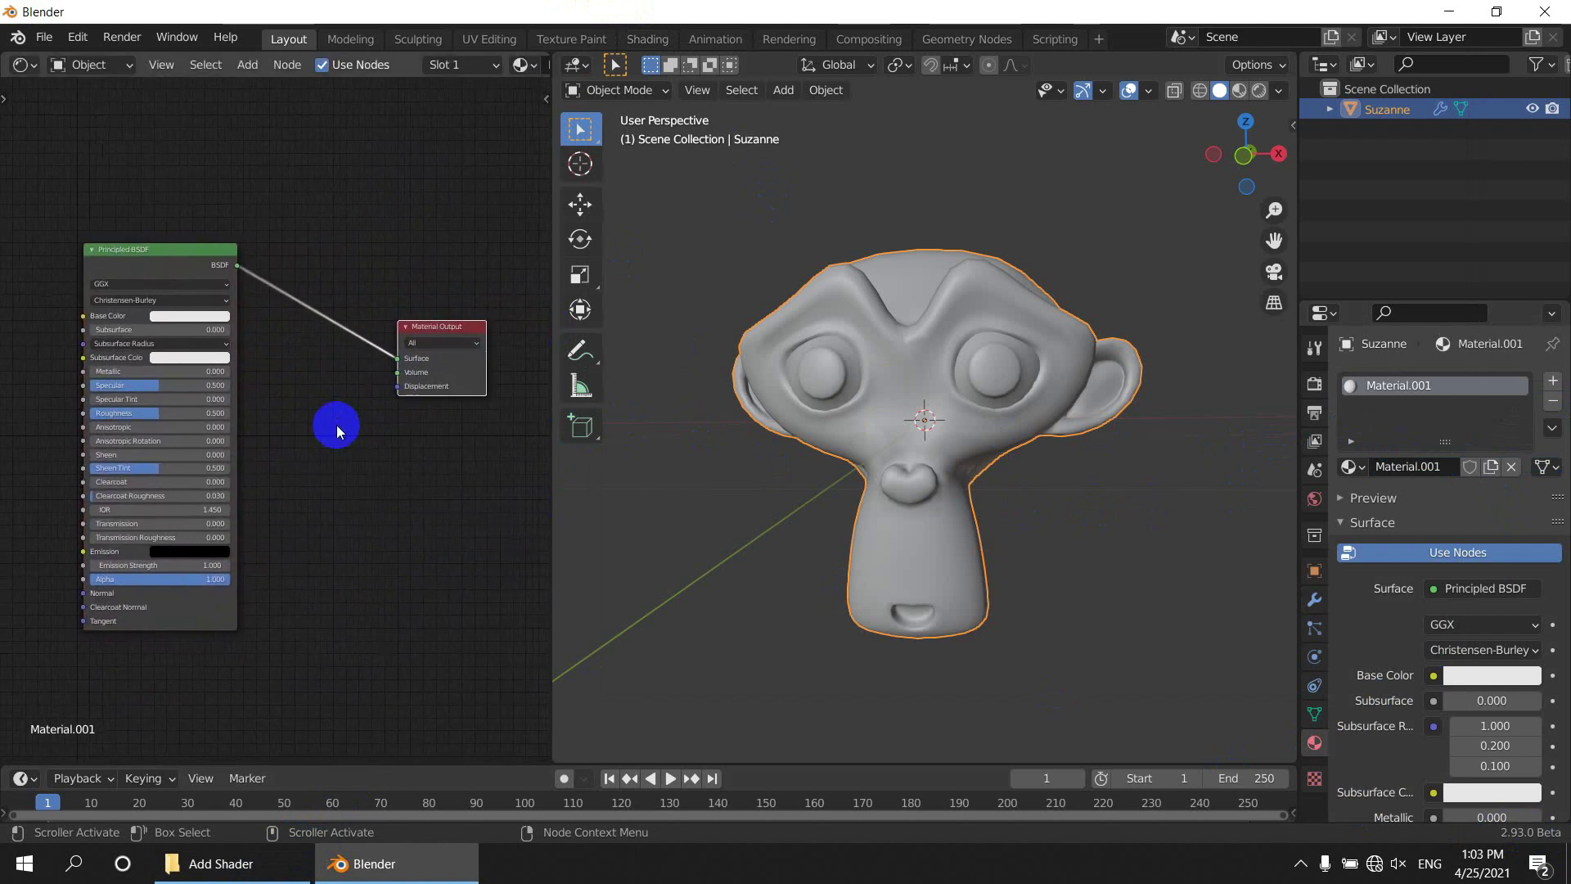
# Insert an Add Shader node on the link between the Principled BSDF and the Material Output.
pyautogui.hotkey('shift', 'a')
pyautogui.write('a')
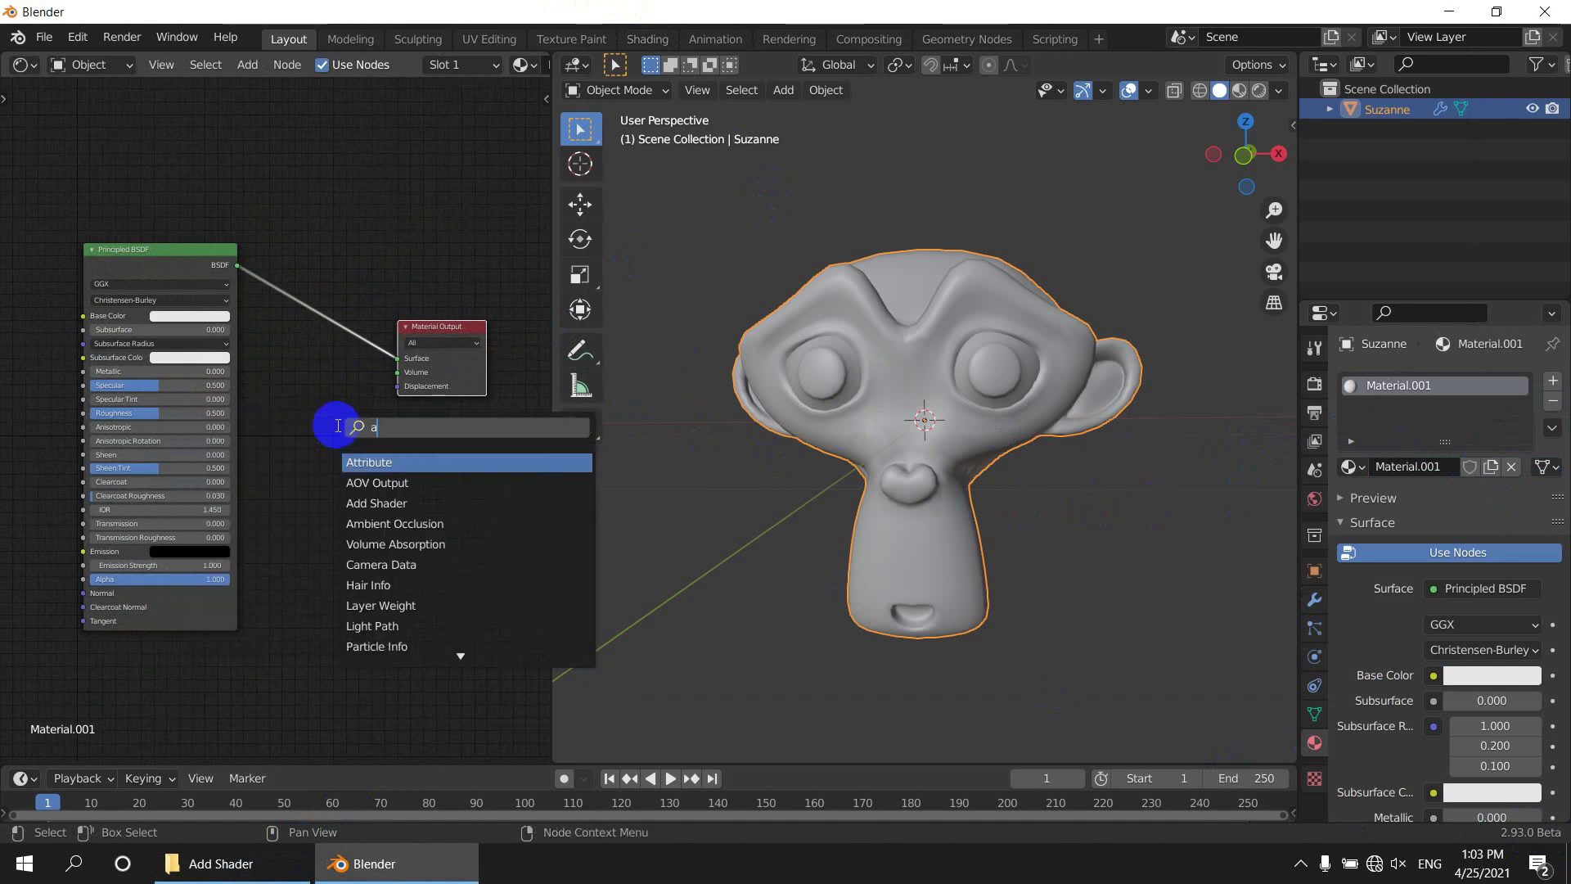
pyautogui.write('d')
pyautogui.press('Return')
pyautogui.click(351, 340)
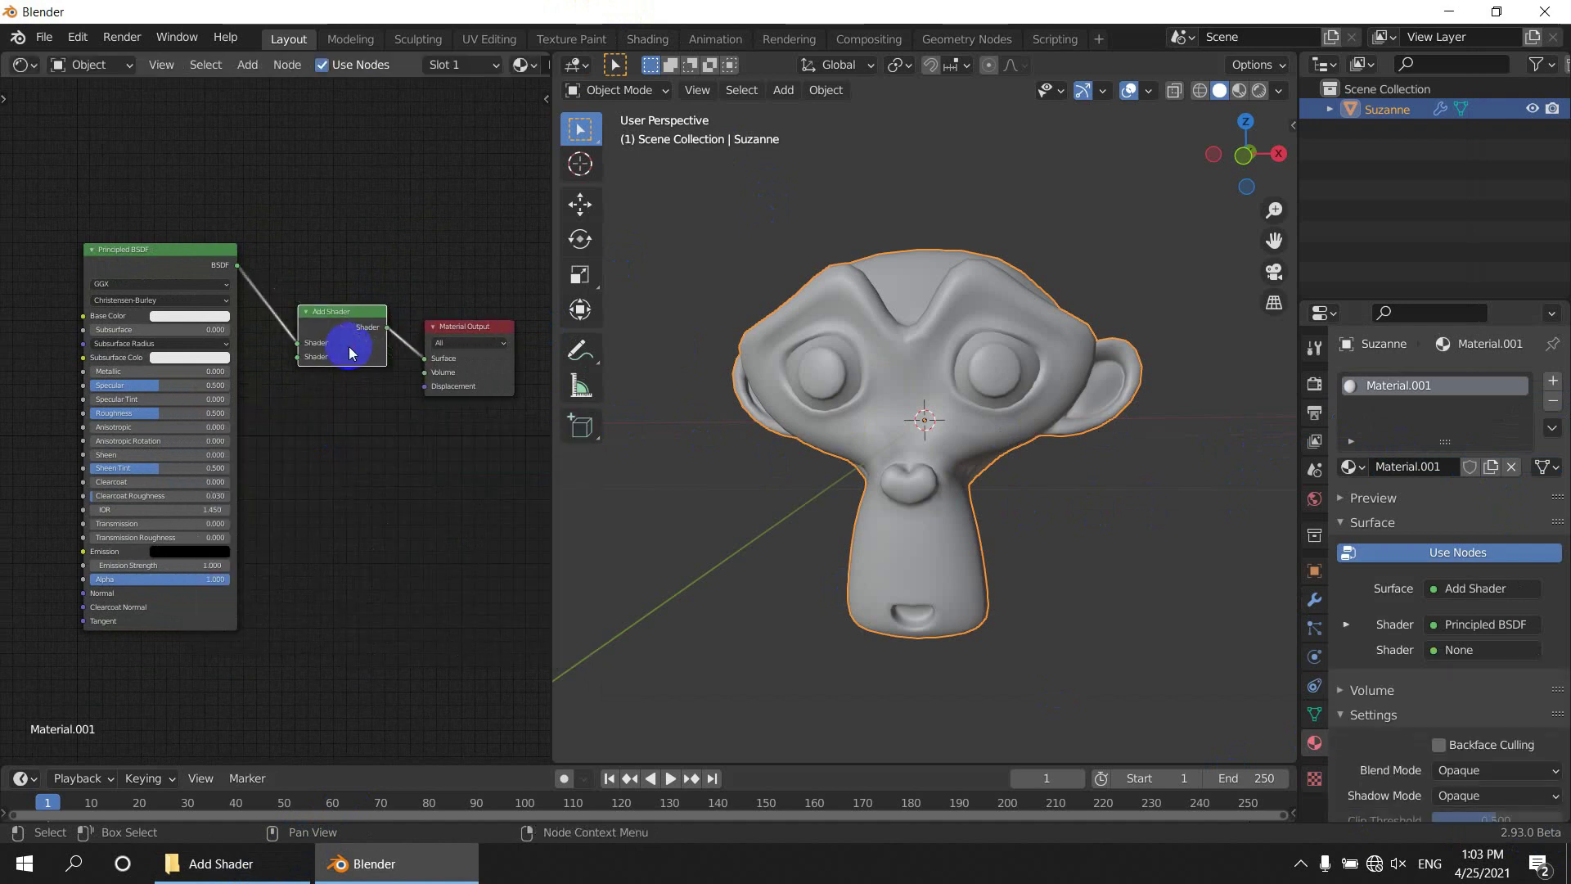
# Switch the viewport to Material Preview shading and space out the Add Shader and Material Output nodes.
pyautogui.click(1240, 92)
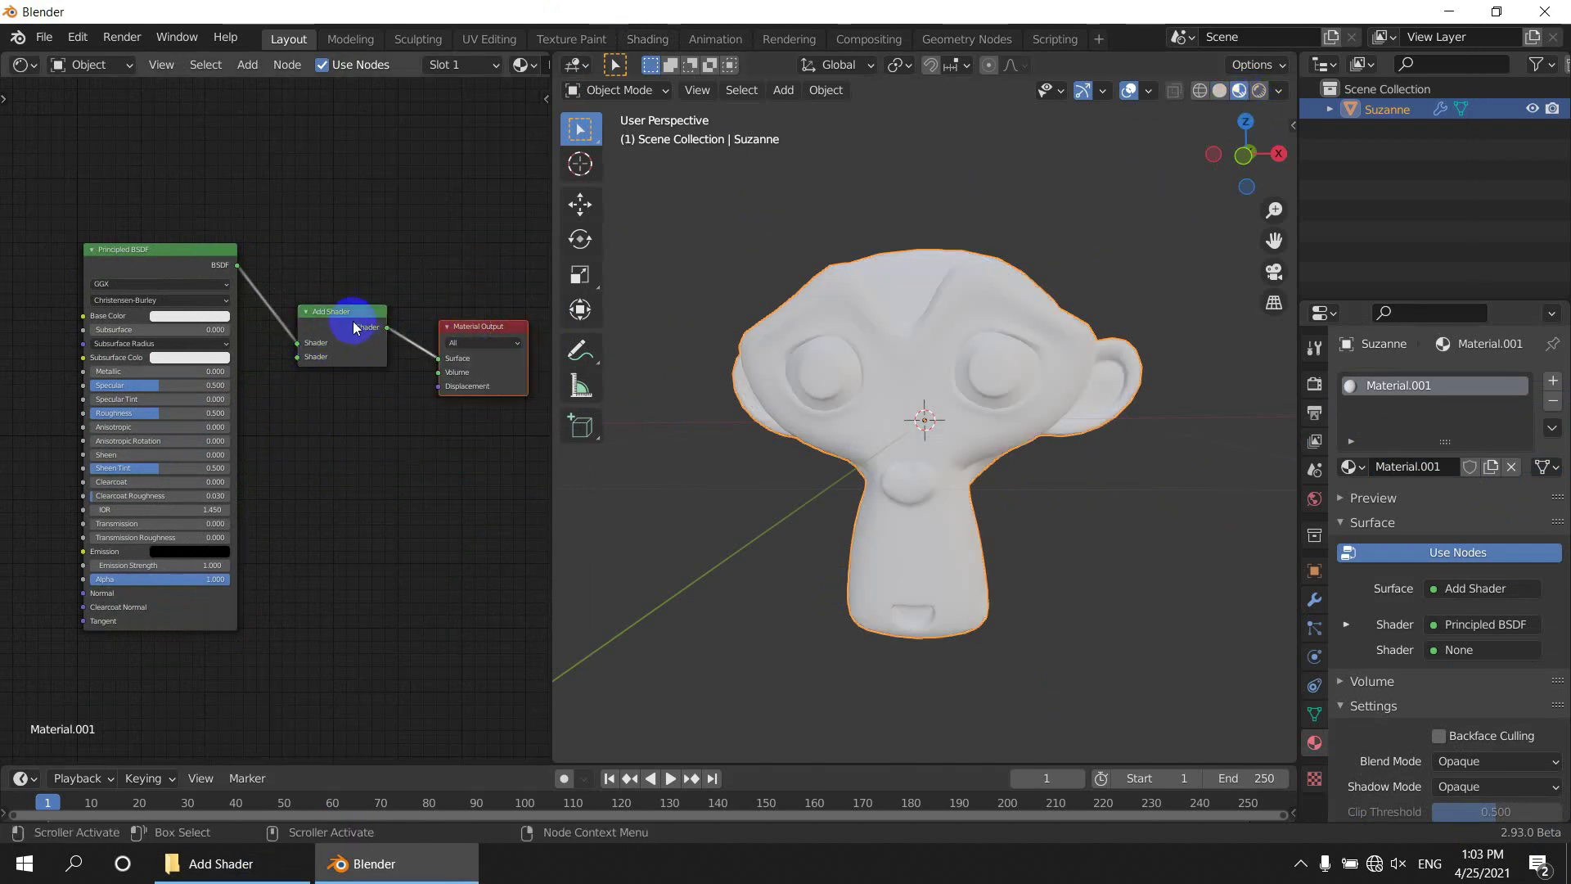
pyautogui.moveTo(353, 328); pyautogui.dragTo(365, 372)
pyautogui.moveTo(477, 336); pyautogui.dragTo(539, 416)
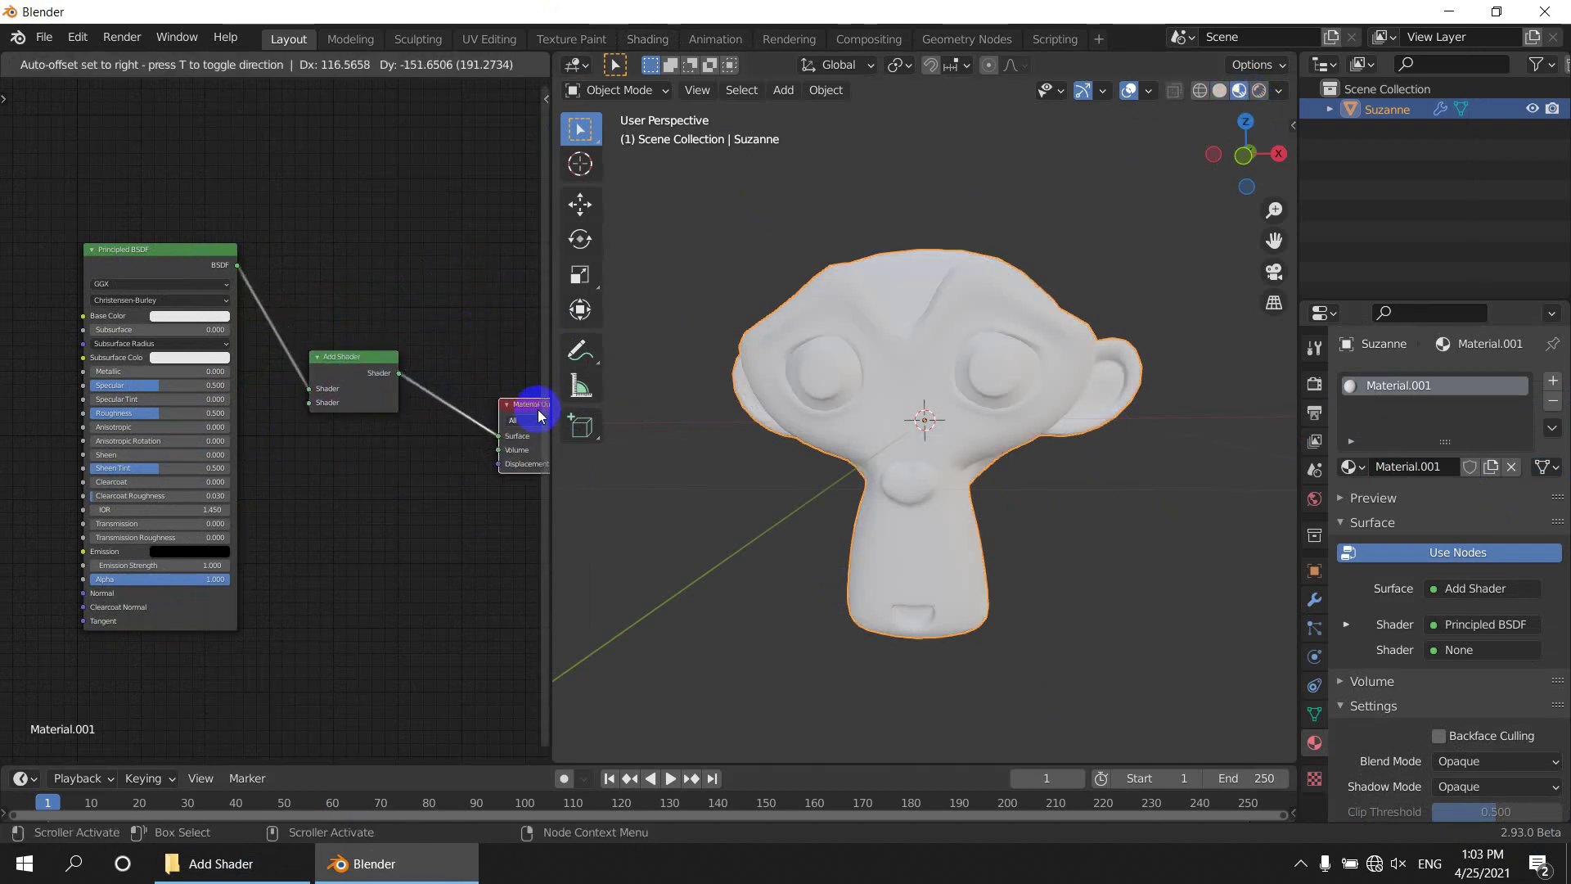
# Duplicate the Principled BSDF below the original and connect the copy to the second Shader input of Add Shader.
pyautogui.click(165, 248)
pyautogui.scroll(-3, 209, 266)
pyautogui.hotkey('shift', 'd')
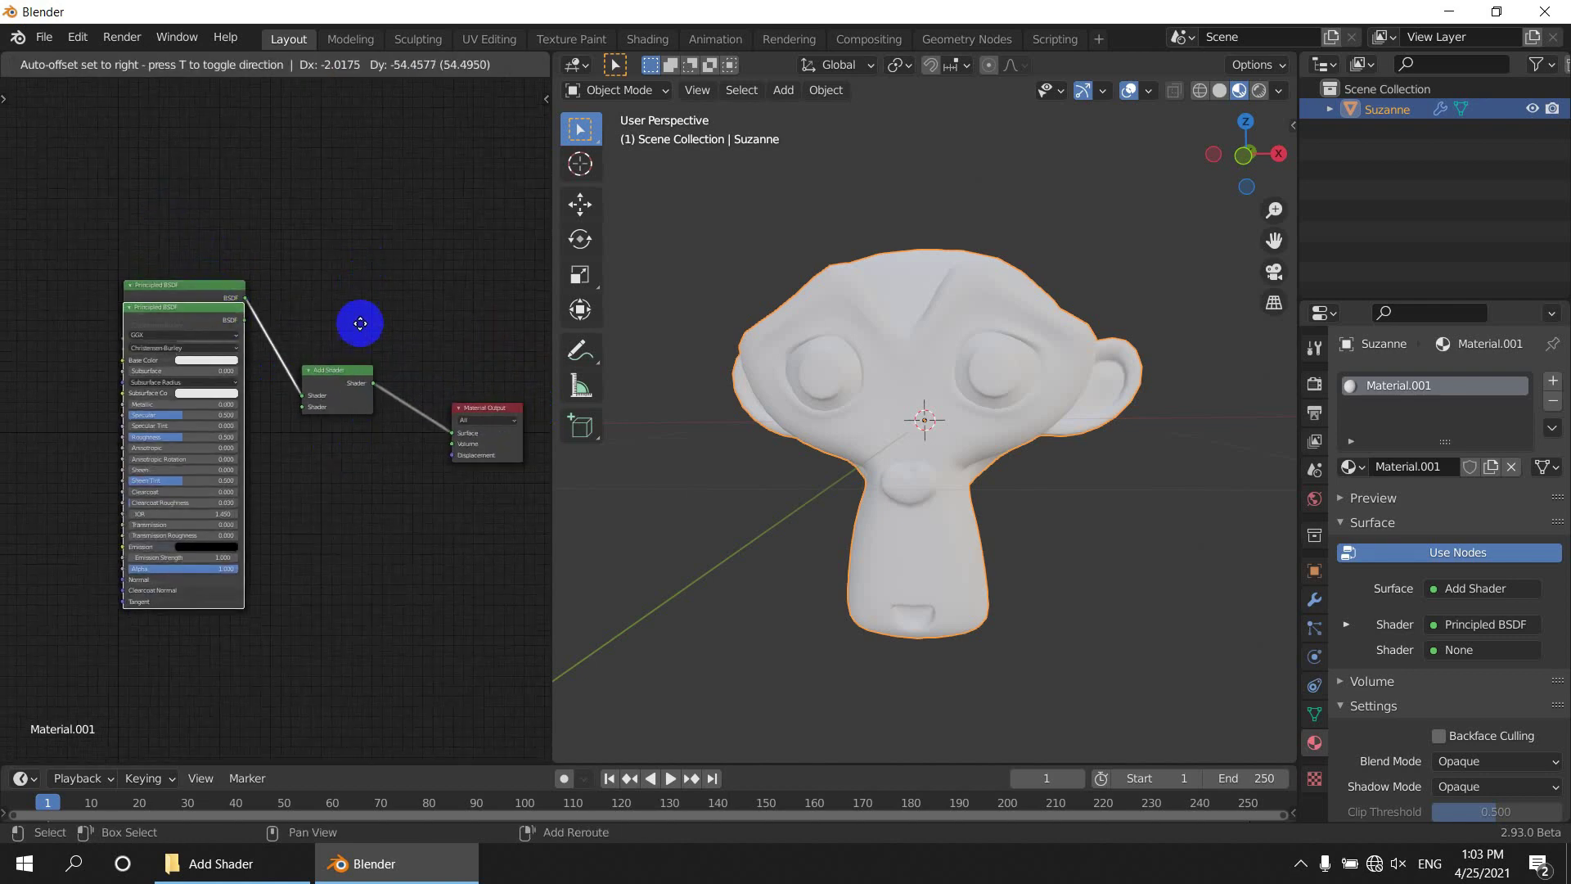
pyautogui.click(316, 589)
pyautogui.scroll(1, 263, 638)
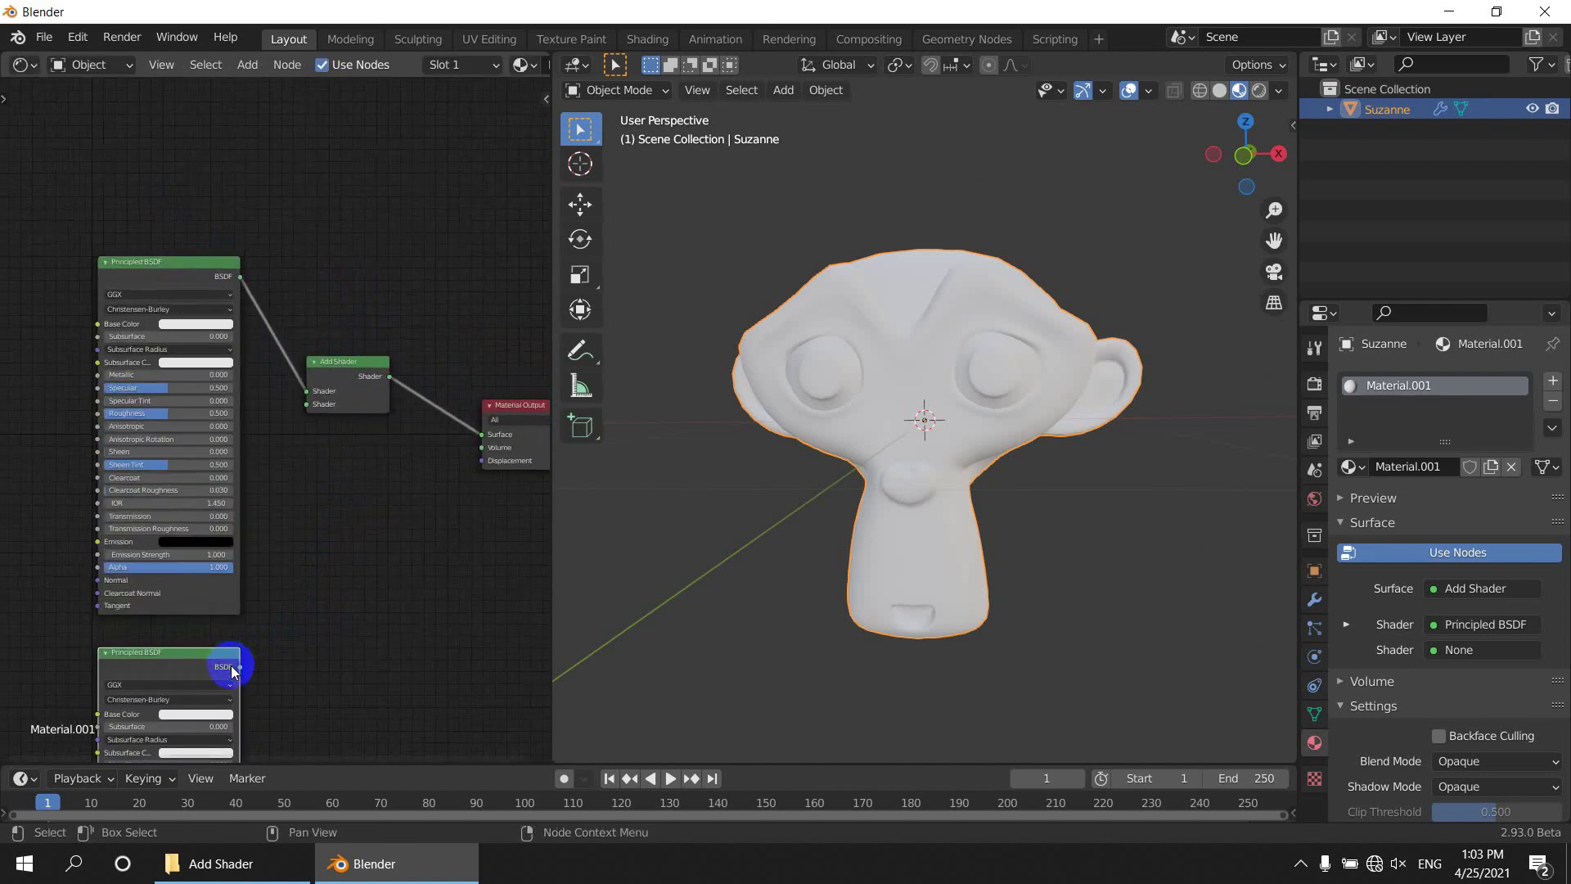
pyautogui.moveTo(239, 667); pyautogui.dragTo(256, 637)
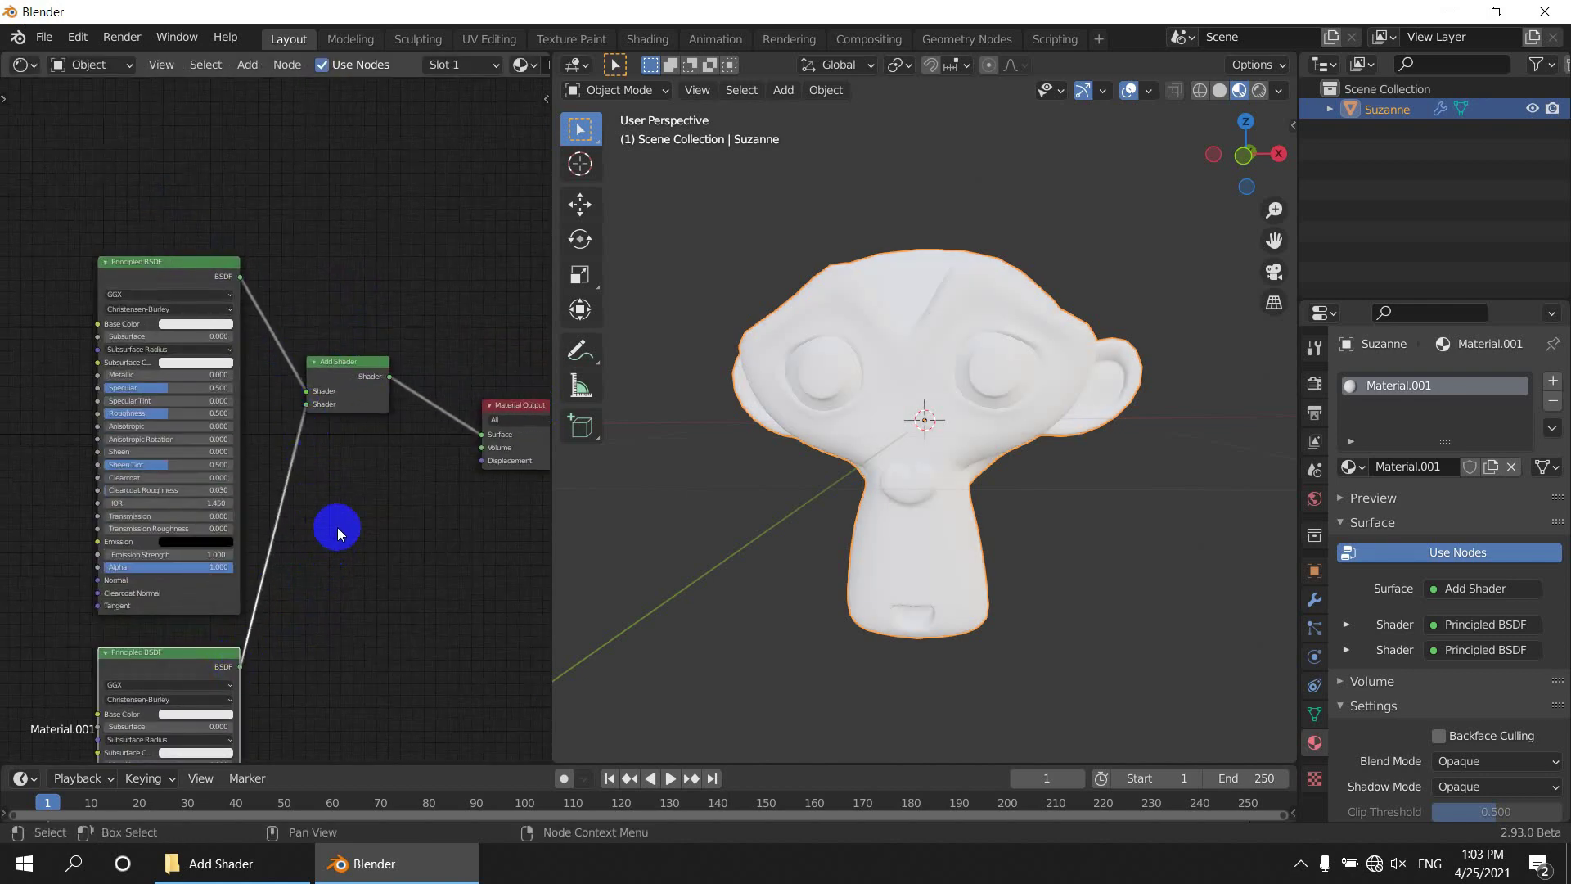
# Set the duplicated Principled BSDF's Base Color to a fully saturated green with hue 0.333 and value 0.800.
pyautogui.moveTo(327, 526); pyautogui.dragTo(373, 214, button='middle')
pyautogui.scroll(4, 280, 412)
pyautogui.moveTo(297, 470); pyautogui.dragTo(361, 350, button='middle')
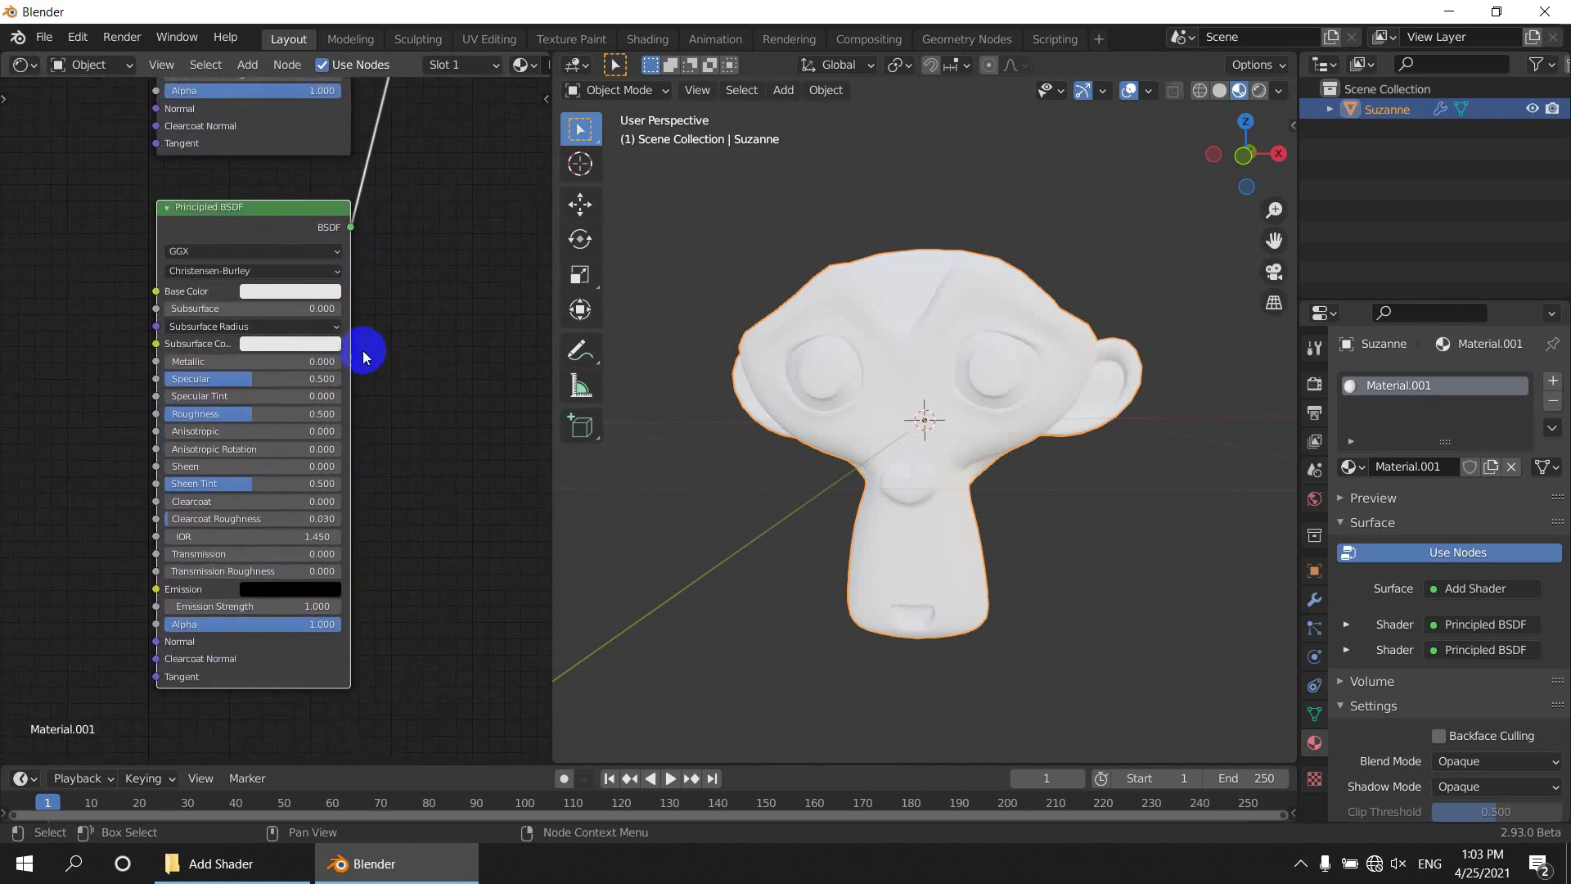
pyautogui.scroll(1, 296, 311)
pyautogui.click(292, 267)
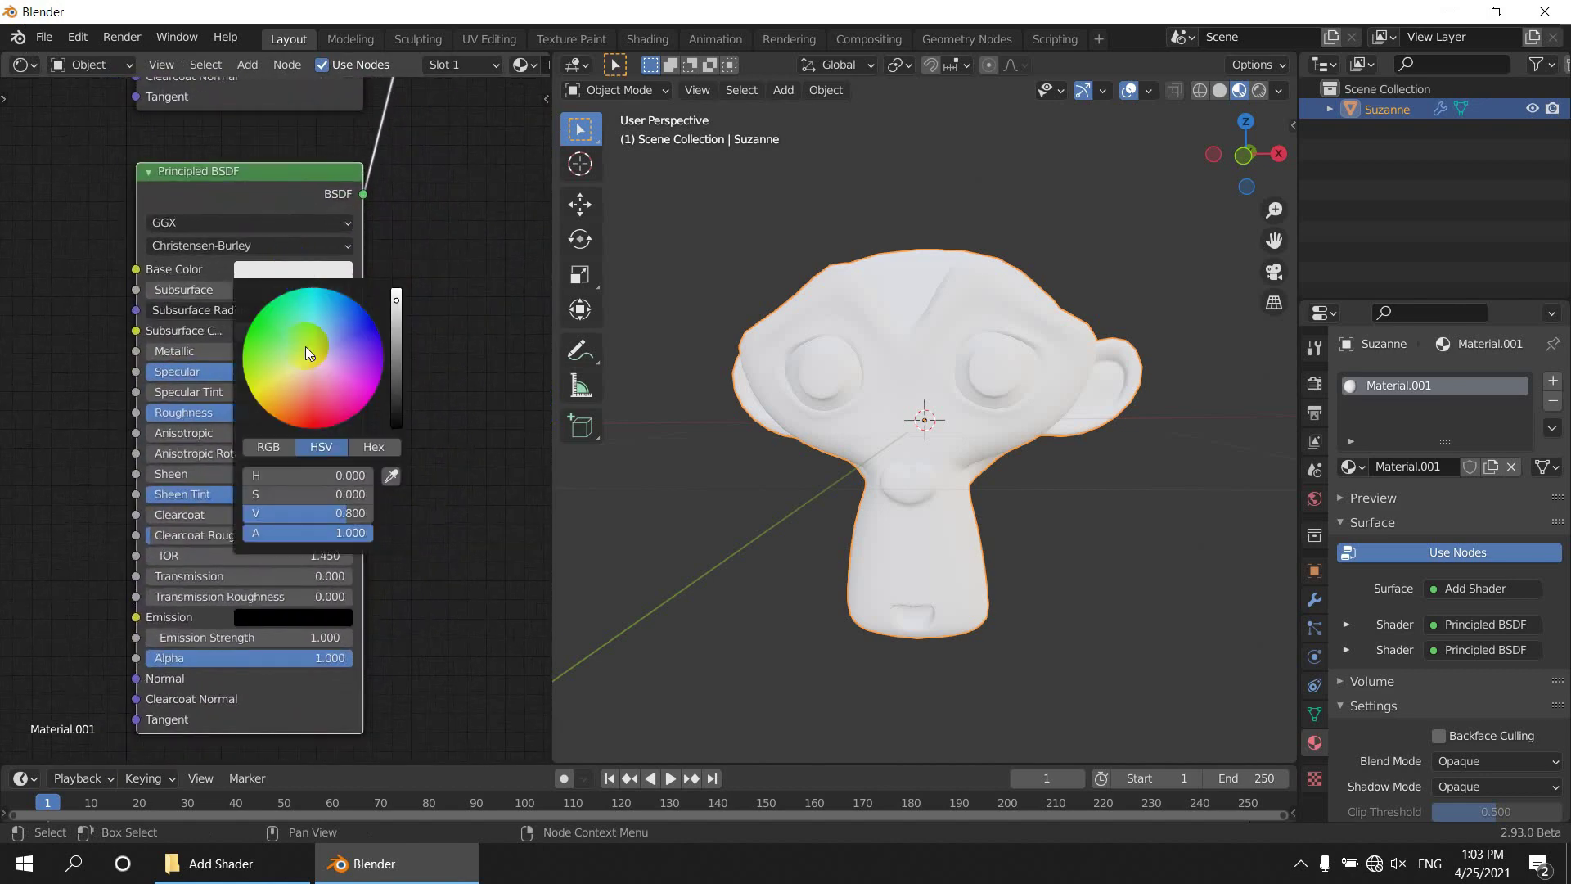
pyautogui.click(247, 311)
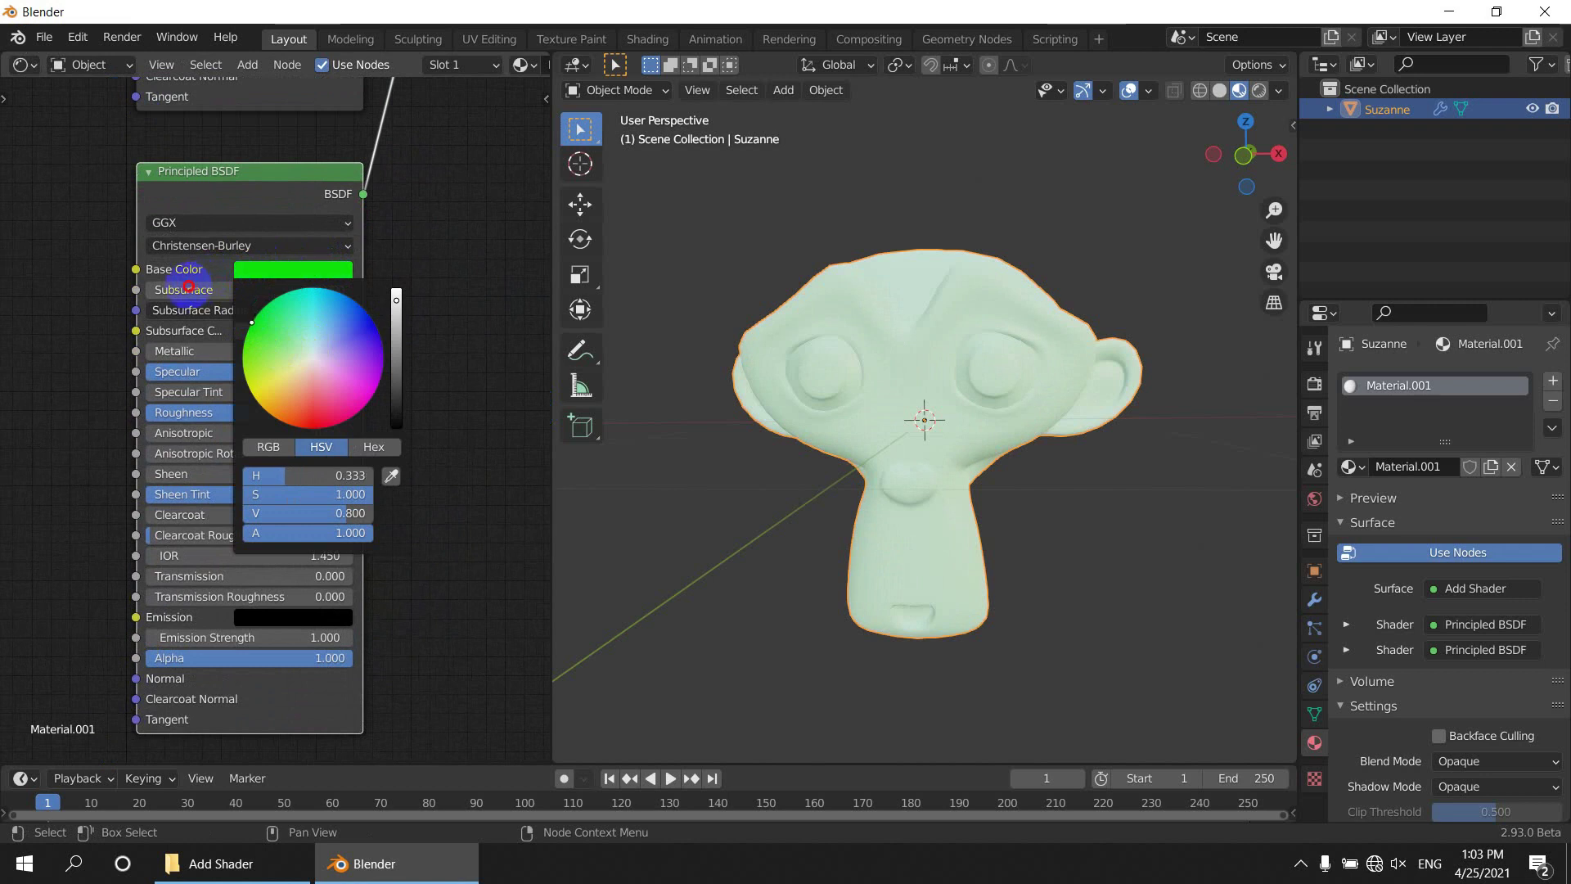
# Set the green Principled BSDF's Metallic to 1.000 and lower its Roughness to 0.147.
pyautogui.scroll(3, 932, 421)
pyautogui.moveTo(964, 431); pyautogui.dragTo(649, 508, button='middle')
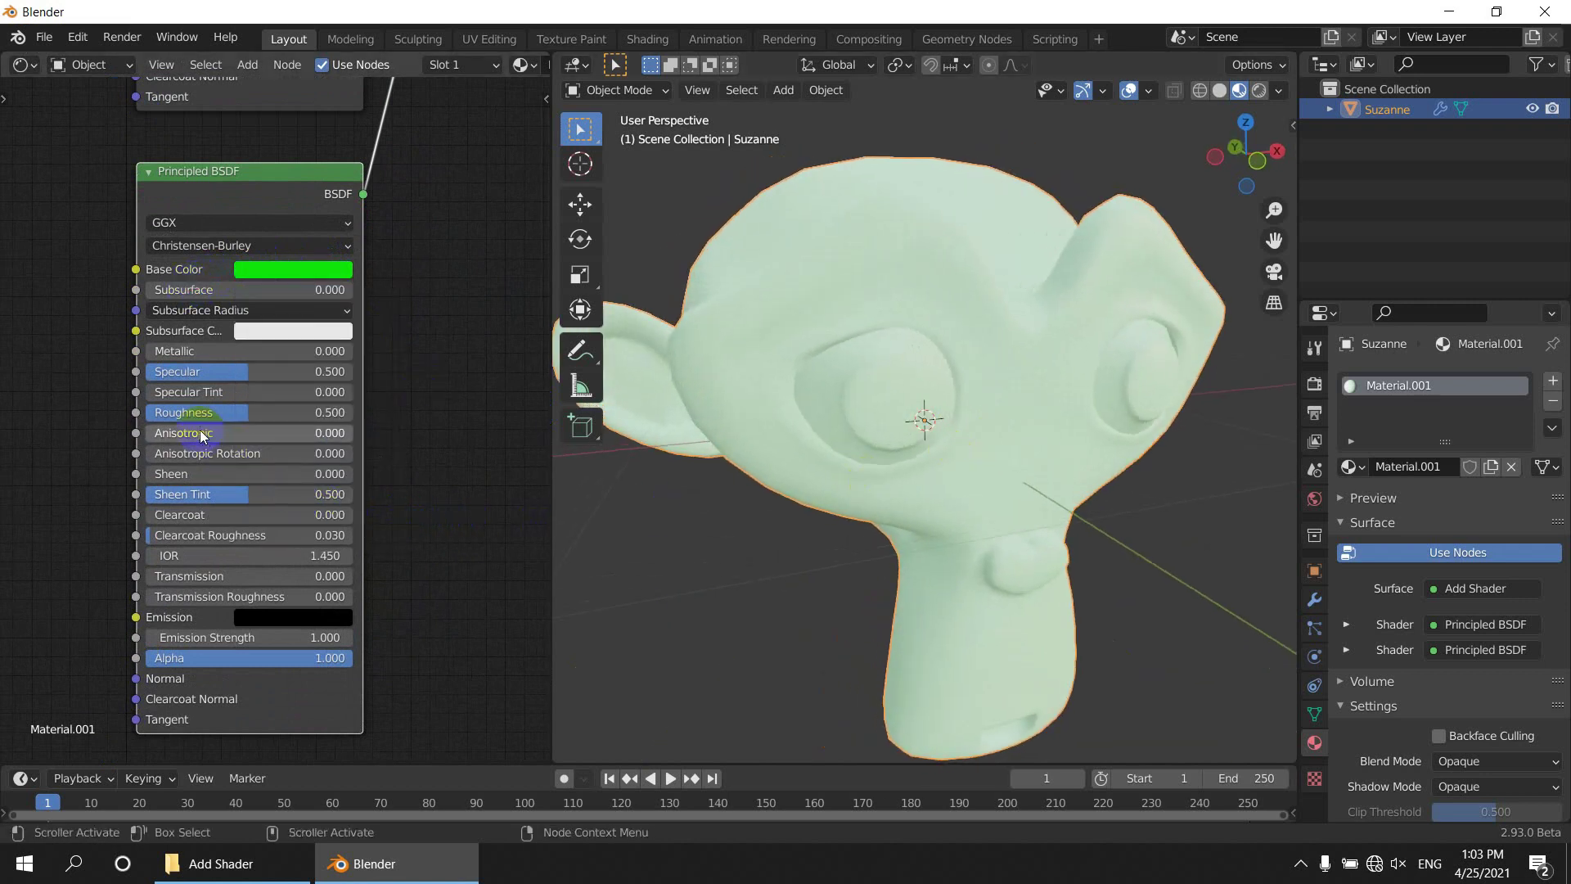
pyautogui.moveTo(263, 350); pyautogui.dragTo(440, 343)
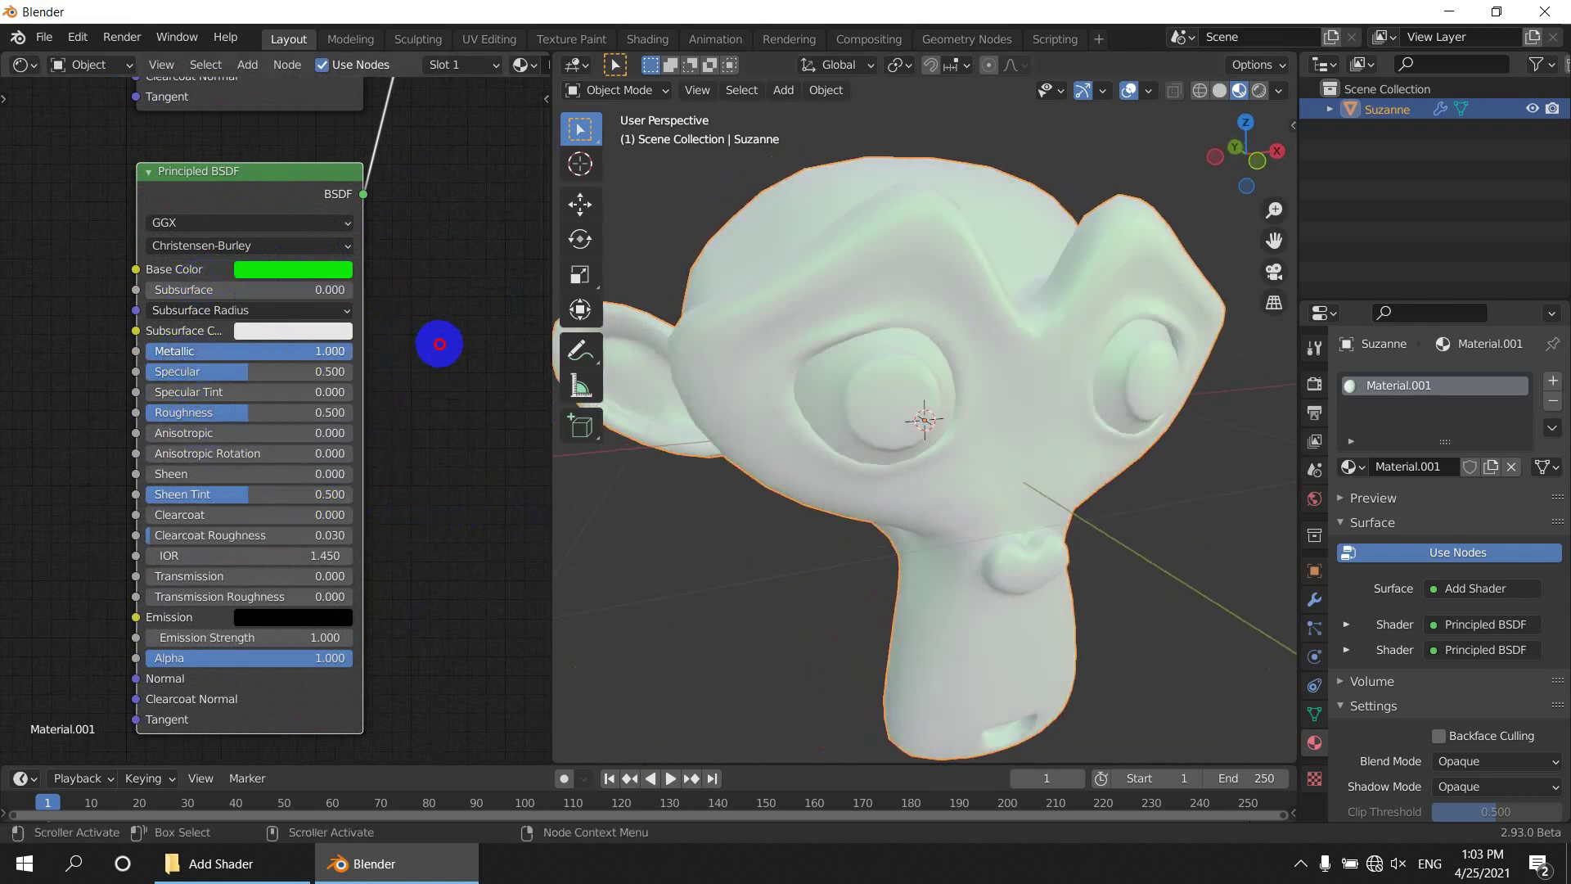
pyautogui.moveTo(244, 410); pyautogui.dragTo(197, 411)
pyautogui.moveTo(1090, 444); pyautogui.dragTo(985, 452, button='middle')
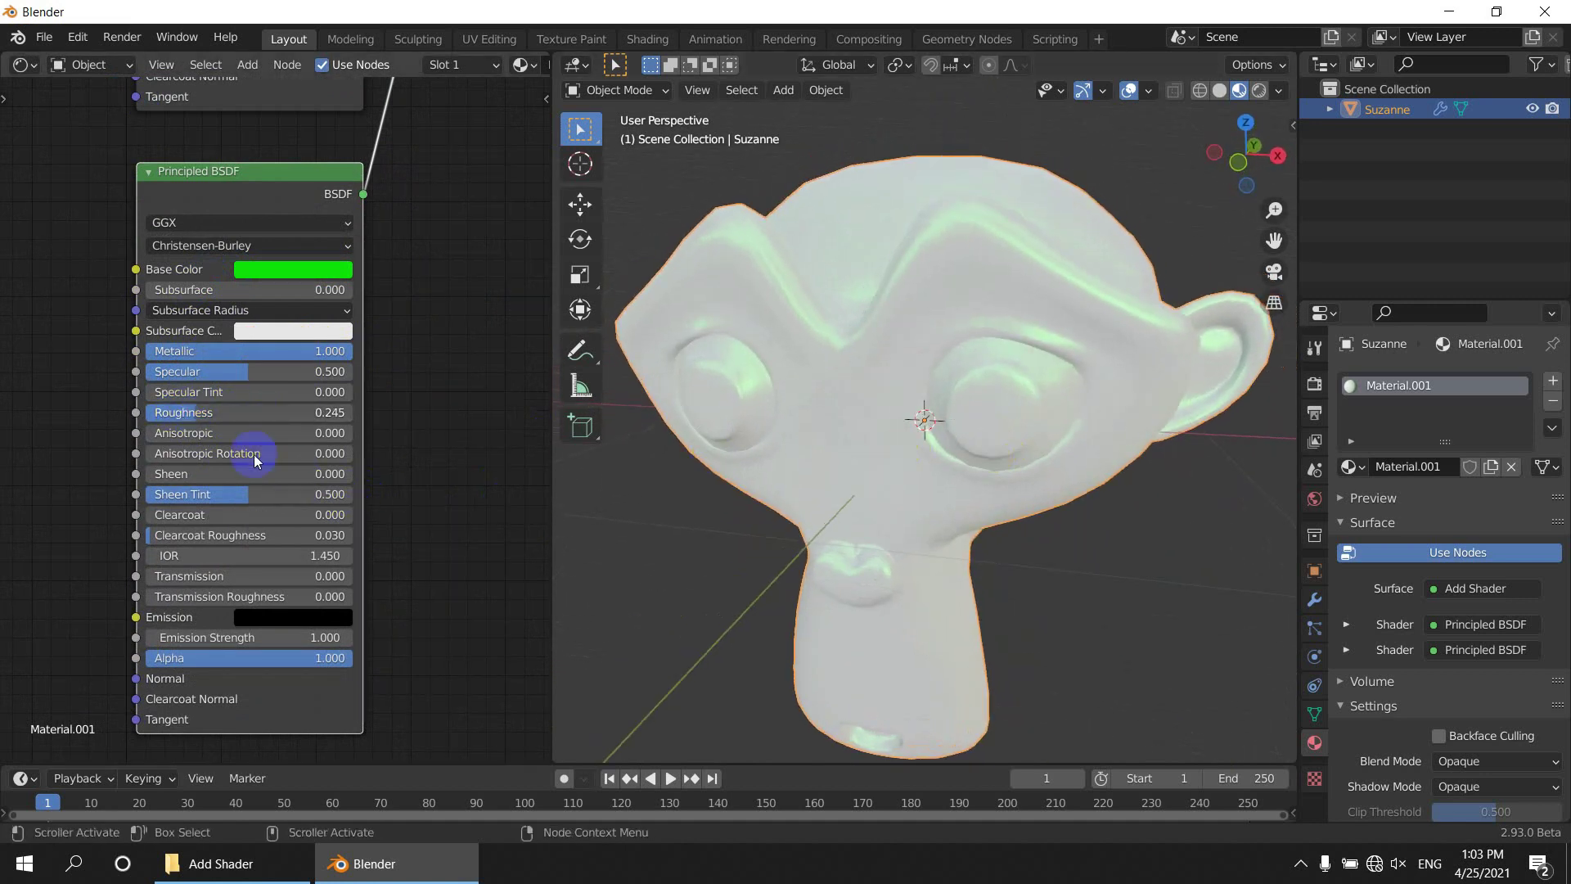
pyautogui.moveTo(197, 409); pyautogui.dragTo(168, 414)
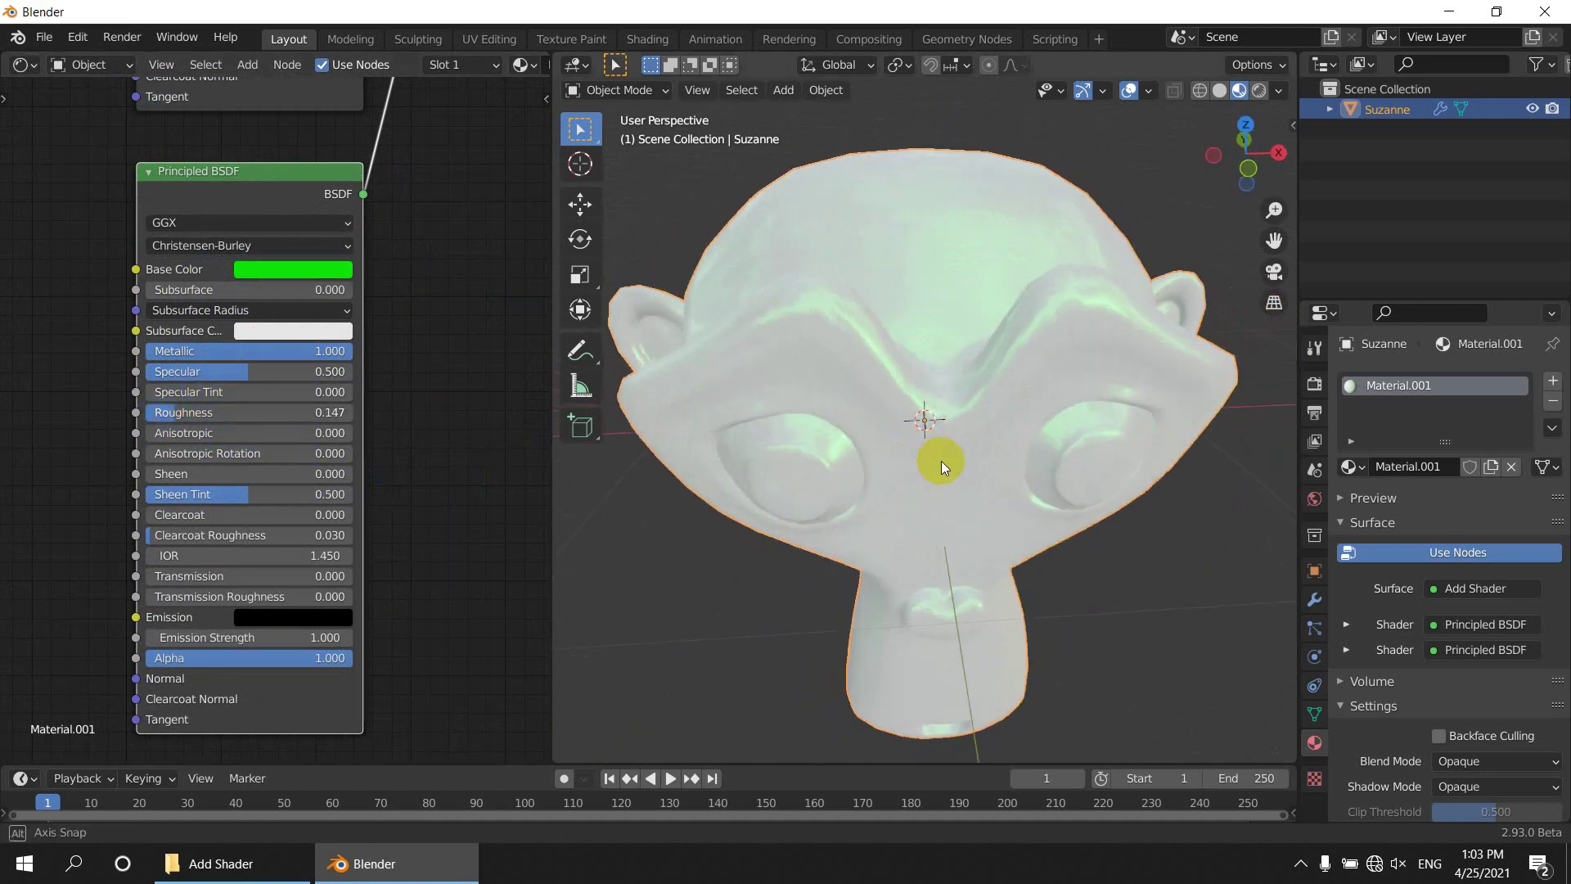
pyautogui.moveTo(940, 456); pyautogui.dragTo(875, 602, button='middle')
# Add a plane on the empty floor area away from Suzanne and give it a new material.
pyautogui.scroll(-3, 916, 530)
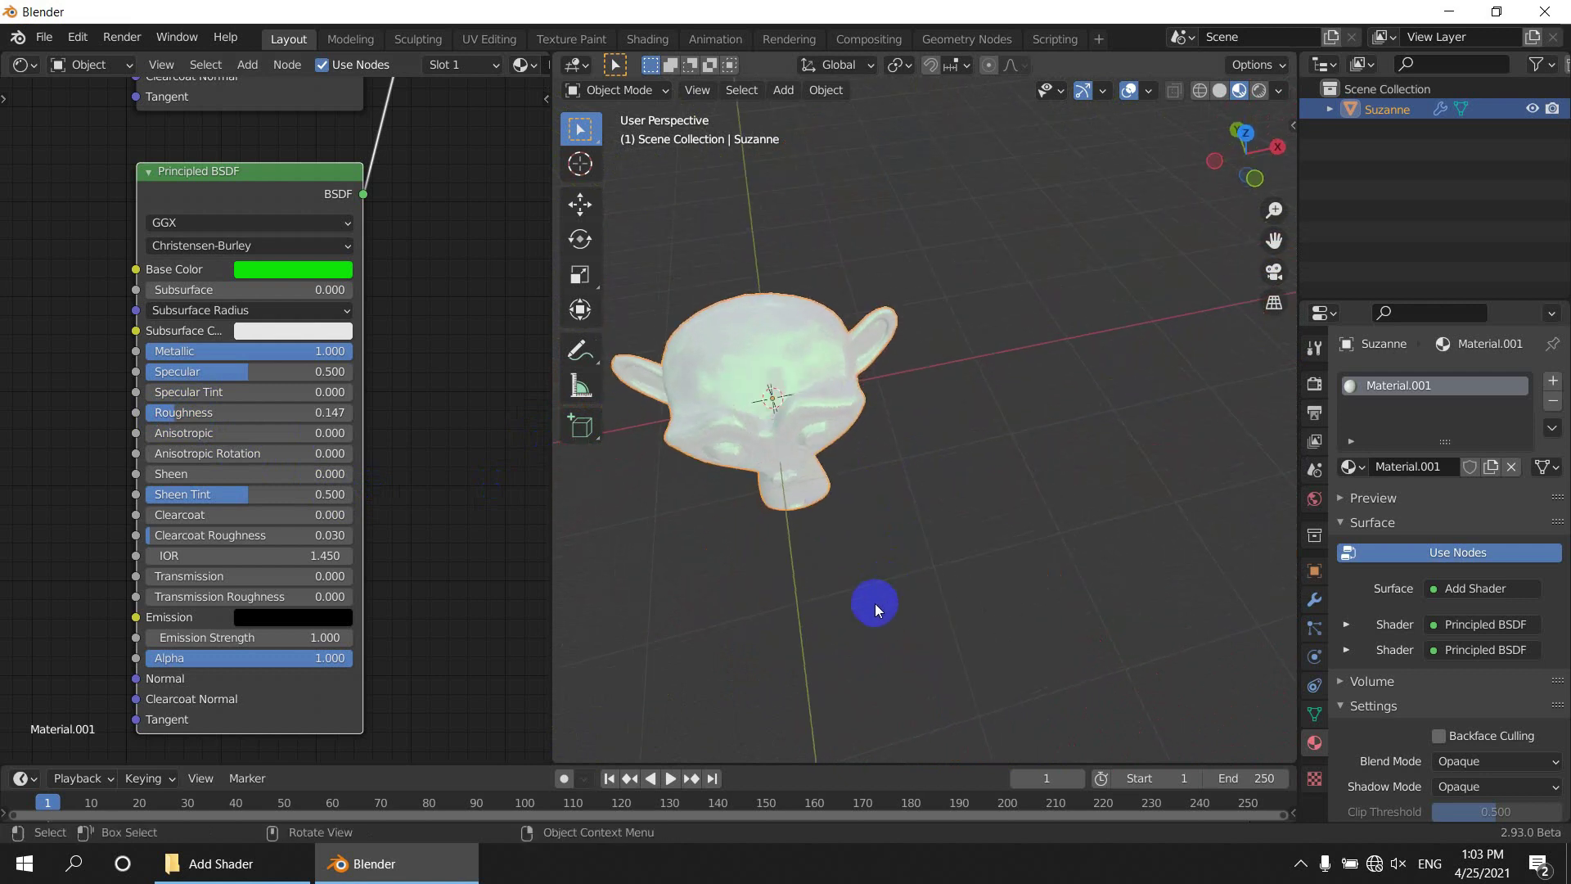
pyautogui.keyDown('shift'); pyautogui.moveTo(997, 431); pyautogui.dragTo(645, 527, button='middle'); pyautogui.keyUp('shift')
pyautogui.keyDown('shift'); pyautogui.moveTo(1080, 406); pyautogui.dragTo(980, 415, button='middle'); pyautogui.keyUp('shift')
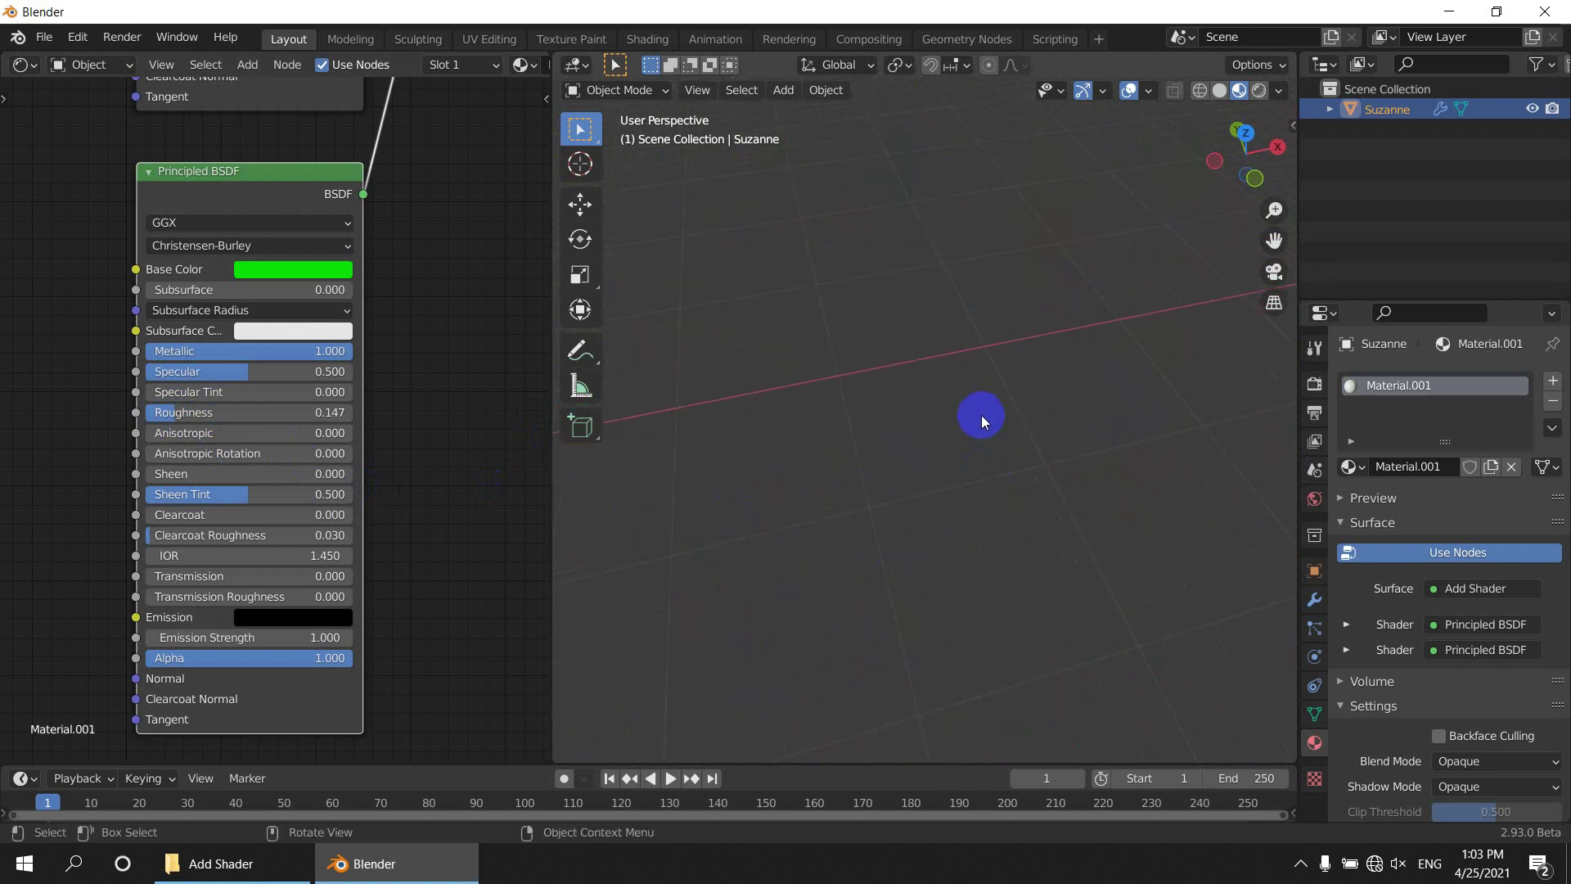
pyautogui.hotkey('shift', 'a')
pyautogui.click(1067, 418)
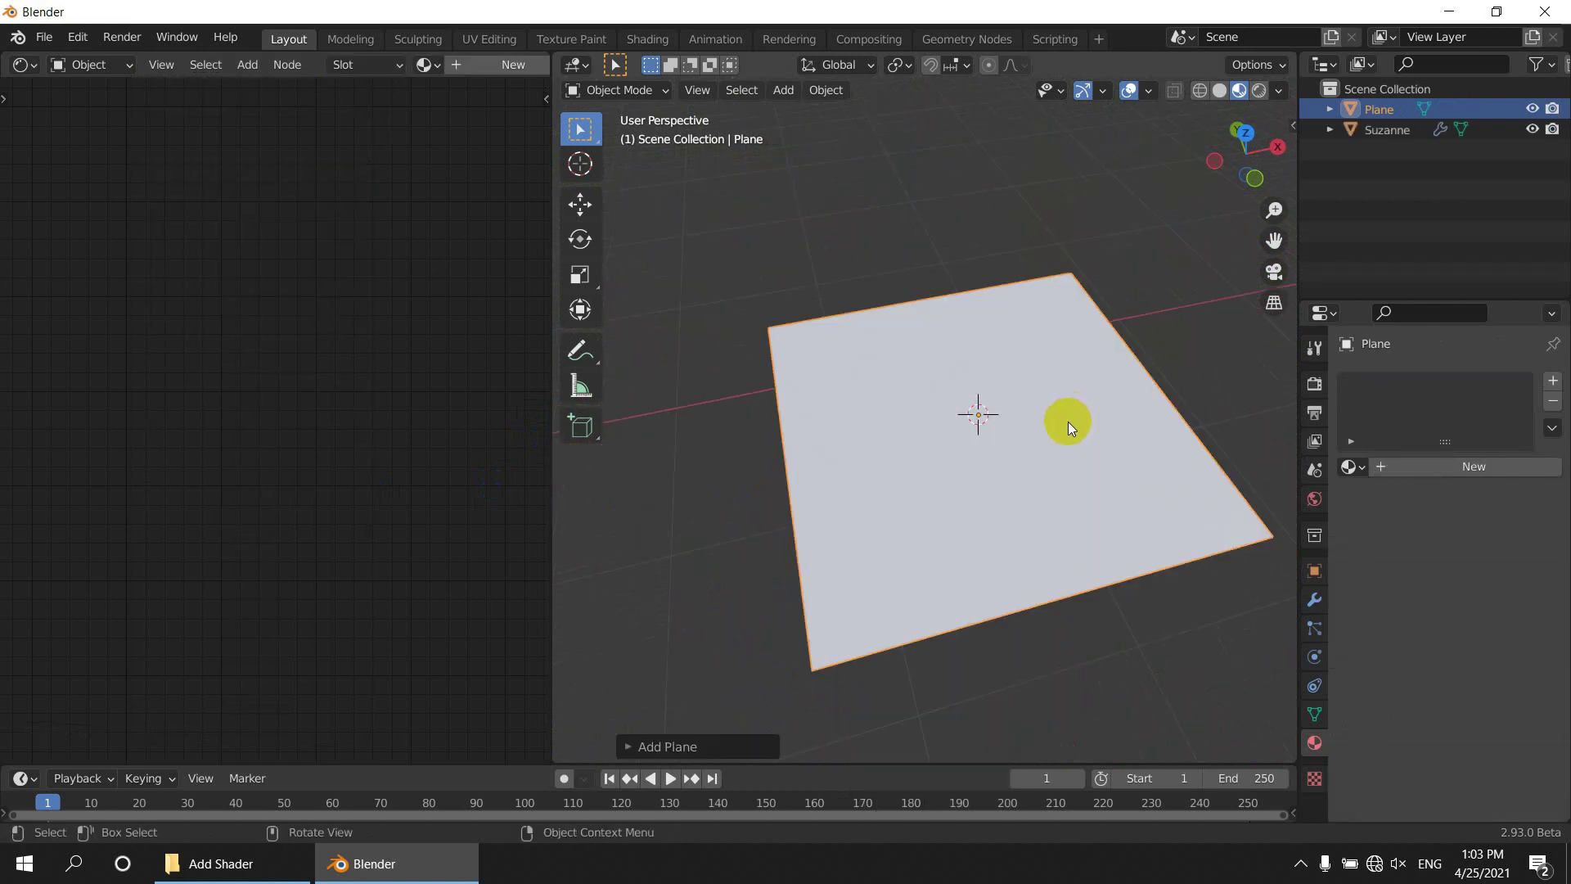
pyautogui.click(1055, 516)
pyautogui.click(1438, 473)
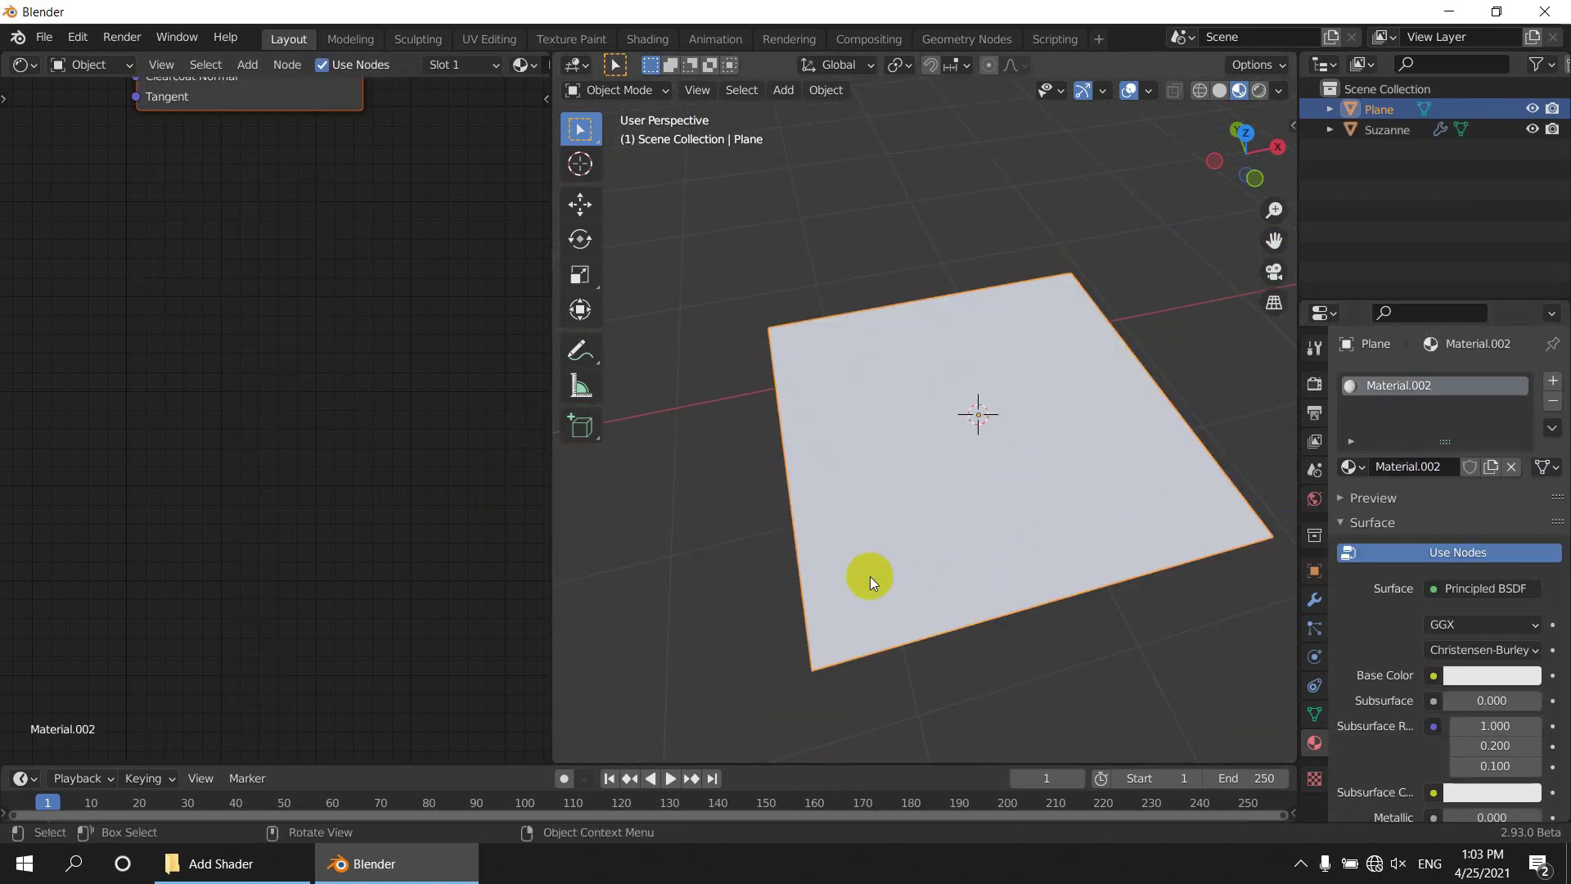
# Bring luoXb.png from the Add Shader folder into the plane's material and connect its Color to the Base Color.
pyautogui.moveTo(319, 277); pyautogui.dragTo(387, 675, button='middle')
pyautogui.scroll(-8, 310, 426)
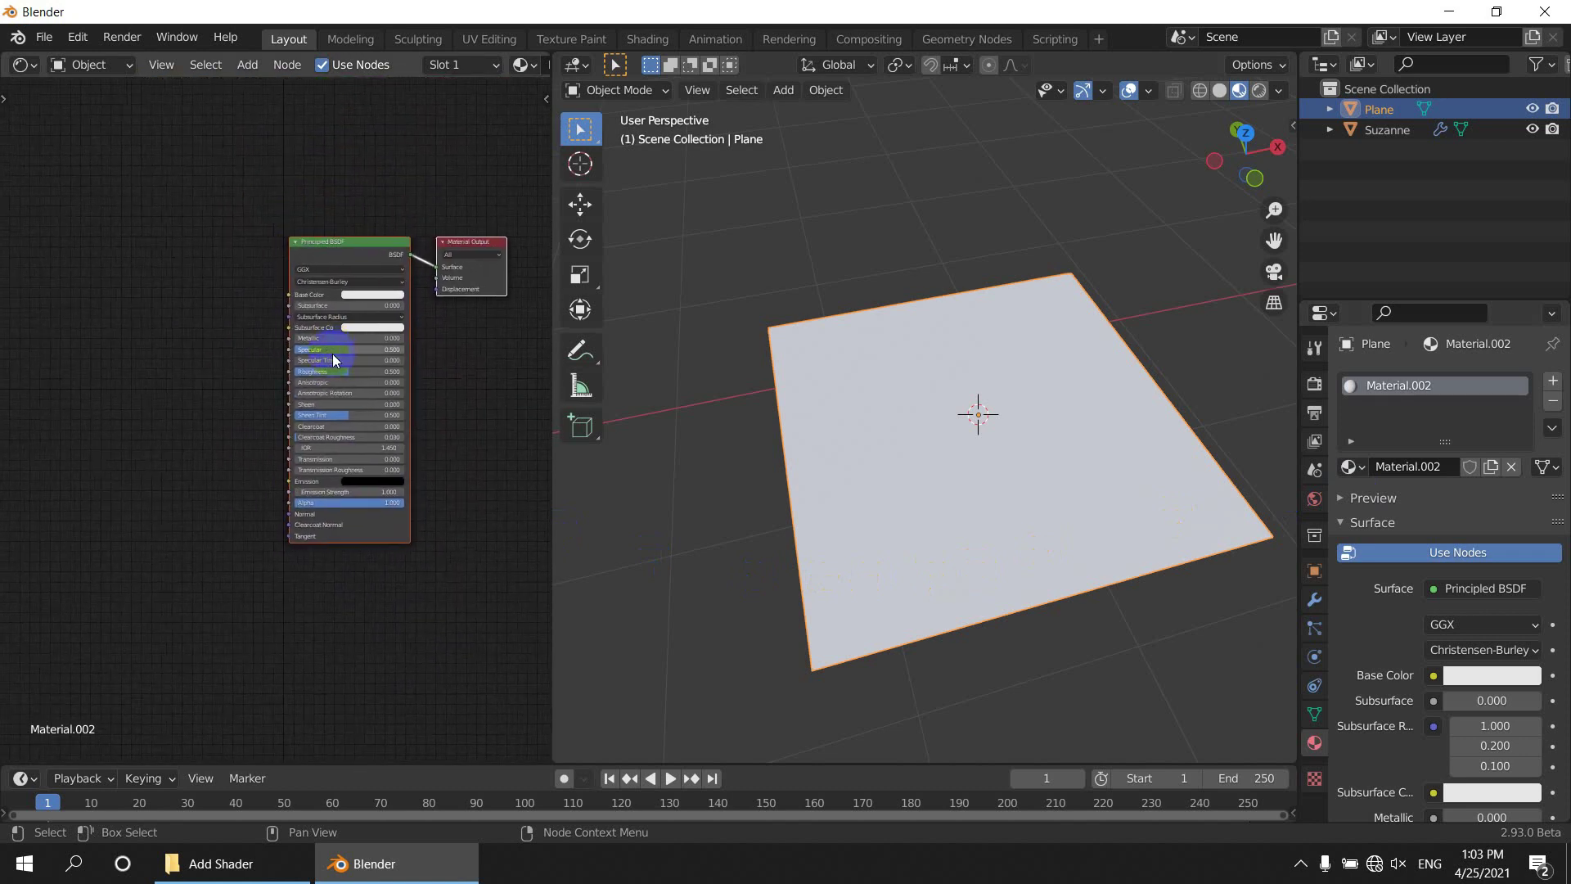
pyautogui.click(221, 863)
pyautogui.click(945, 311)
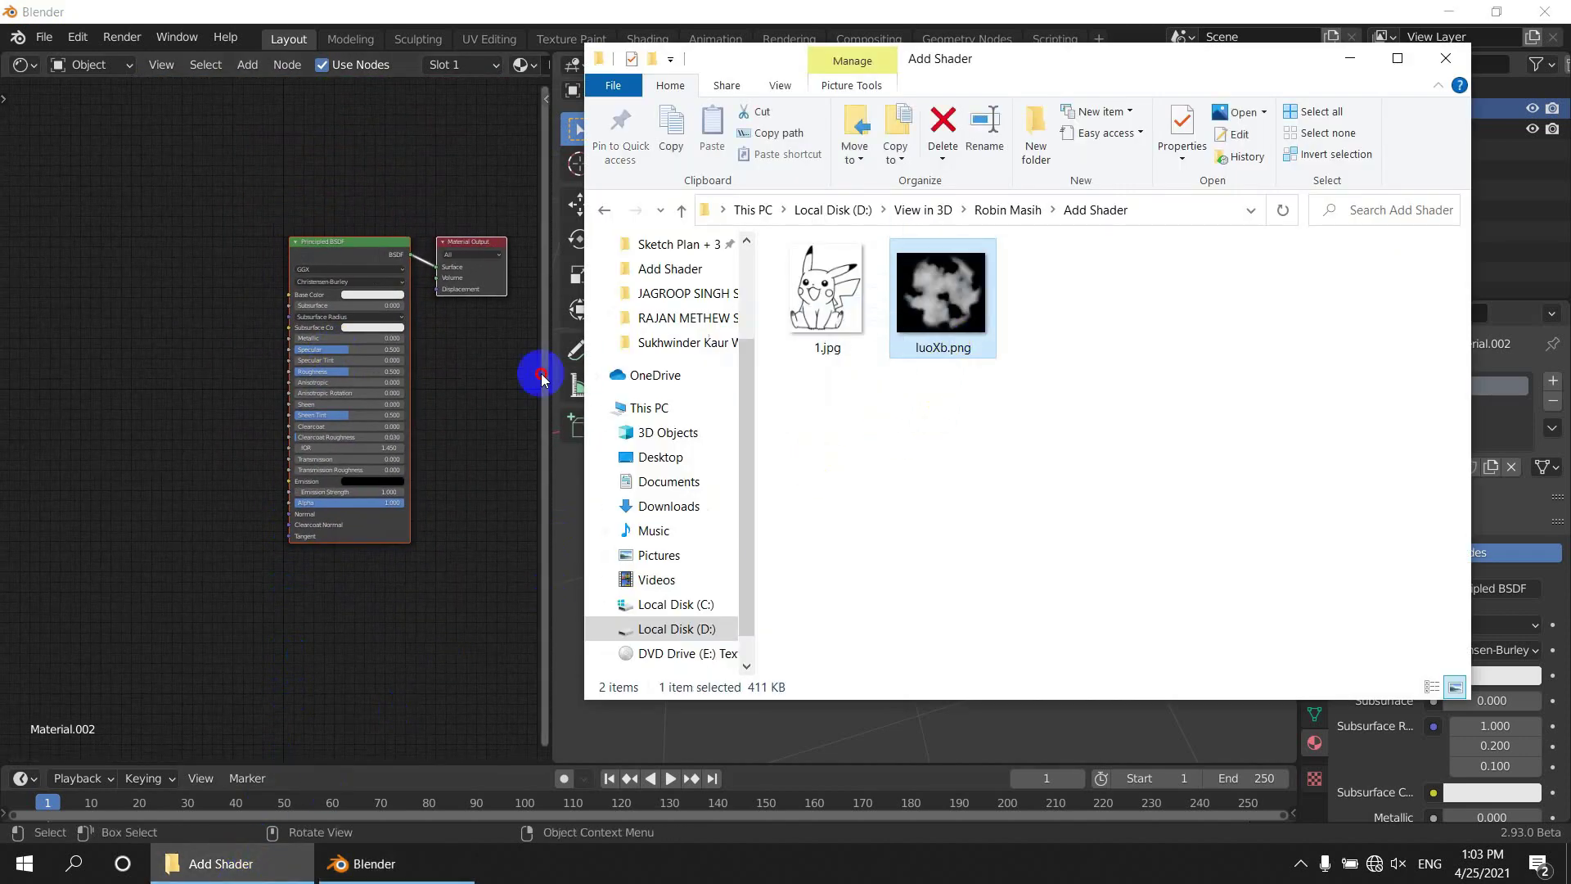
pyautogui.moveTo(78, 260); pyautogui.dragTo(81, 258)
pyautogui.scroll(3, 163, 278)
pyautogui.moveTo(208, 288); pyautogui.dragTo(270, 484, button='middle')
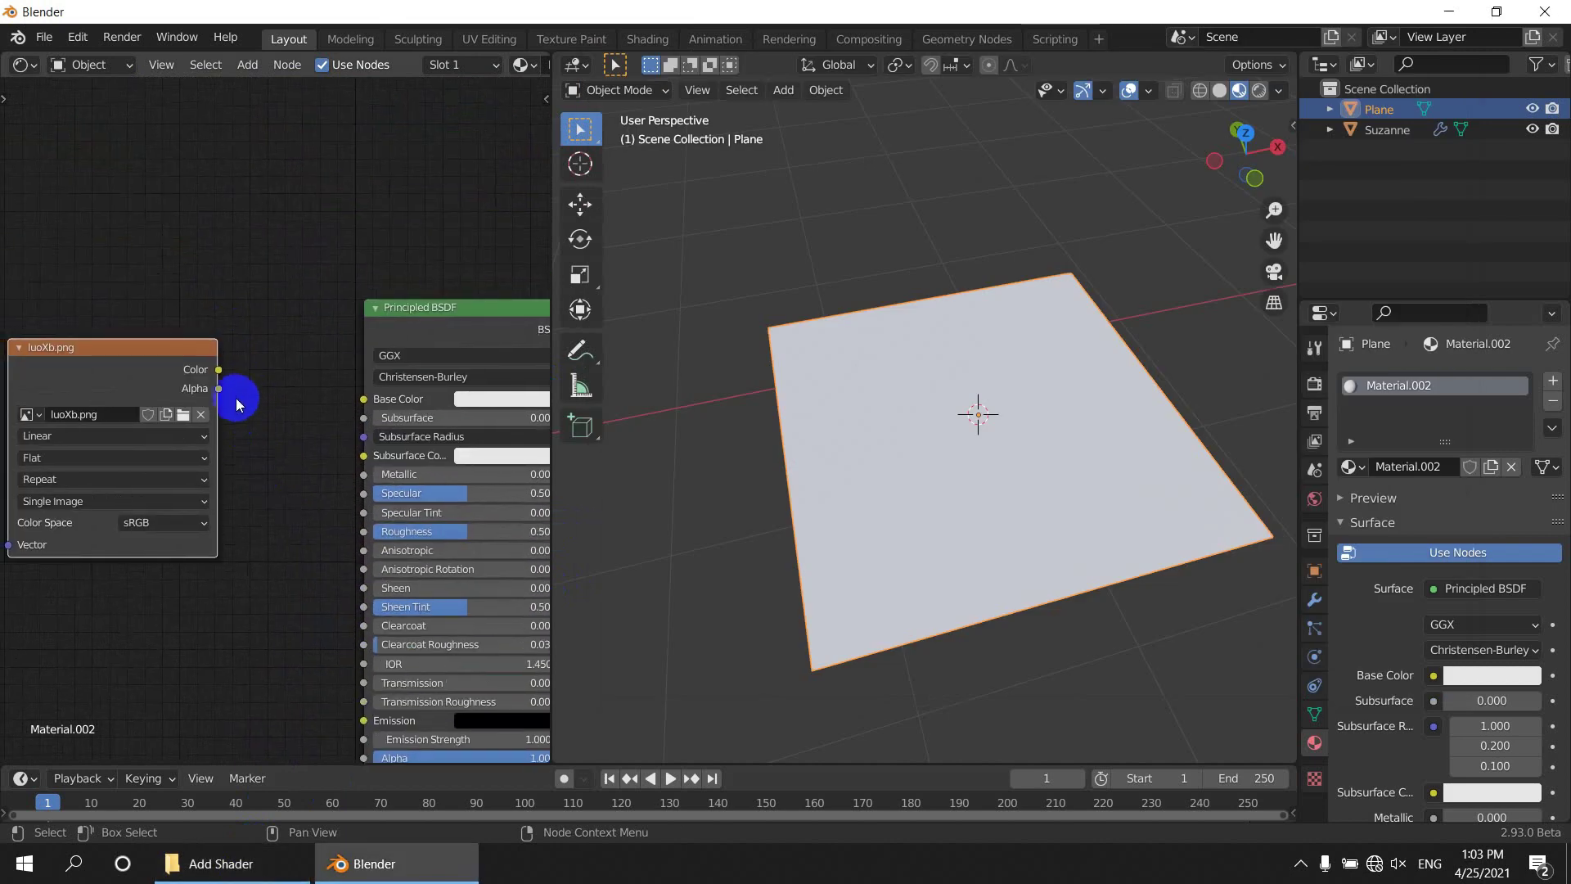
pyautogui.moveTo(366, 409); pyautogui.dragTo(361, 410)
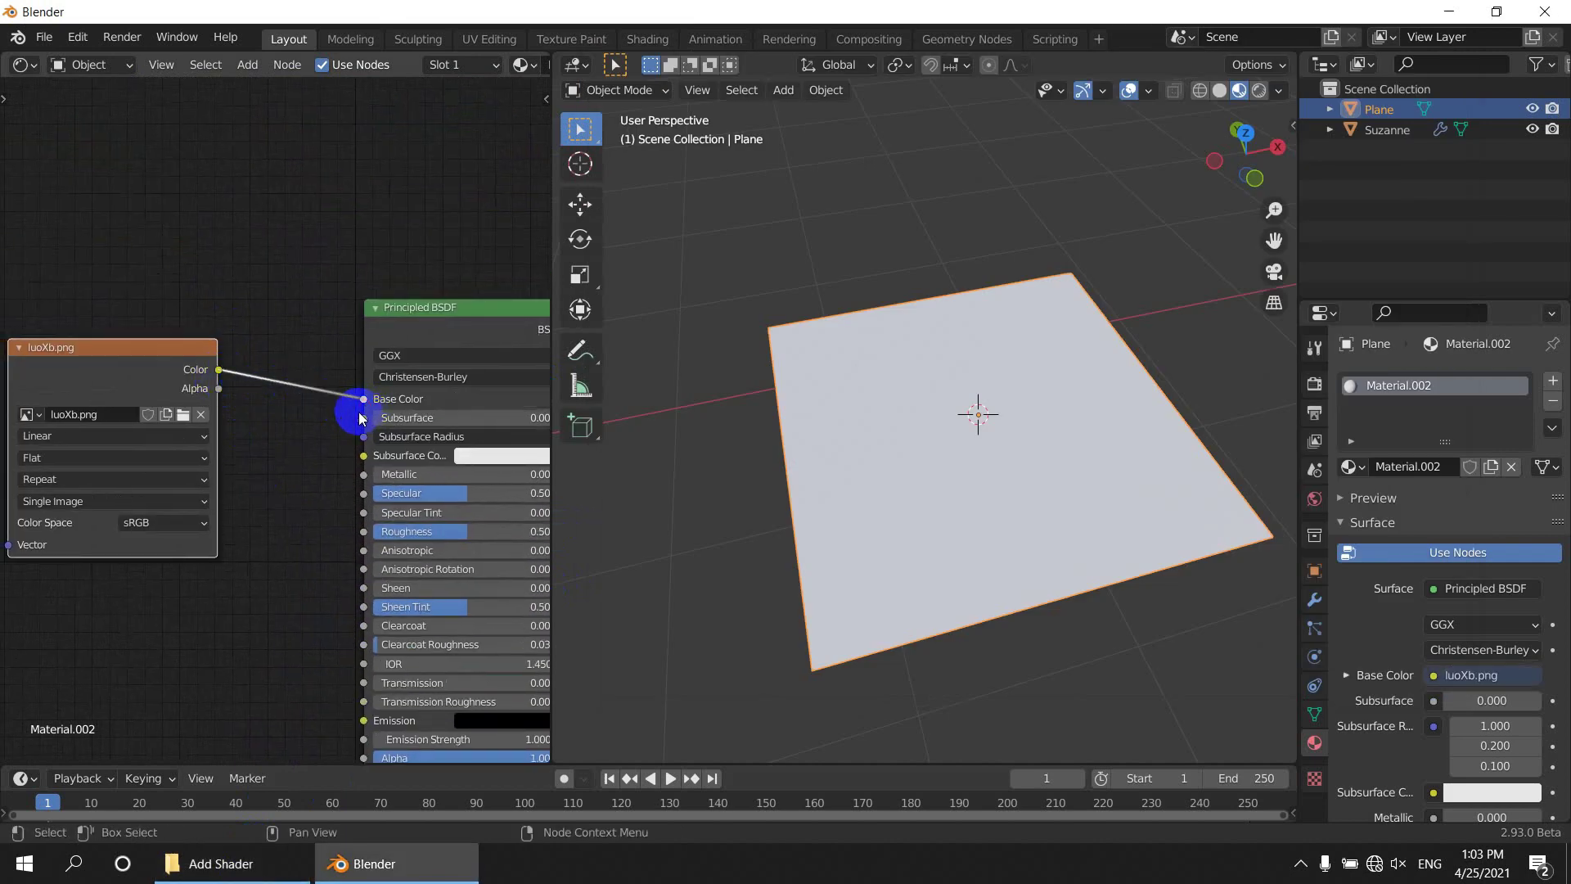
# Insert a Map Range node between the image's Color output and the Principled BSDF's Base Color.
pyautogui.moveTo(311, 445); pyautogui.dragTo(273, 477, button='middle')
pyautogui.hotkey('shift', 'a')
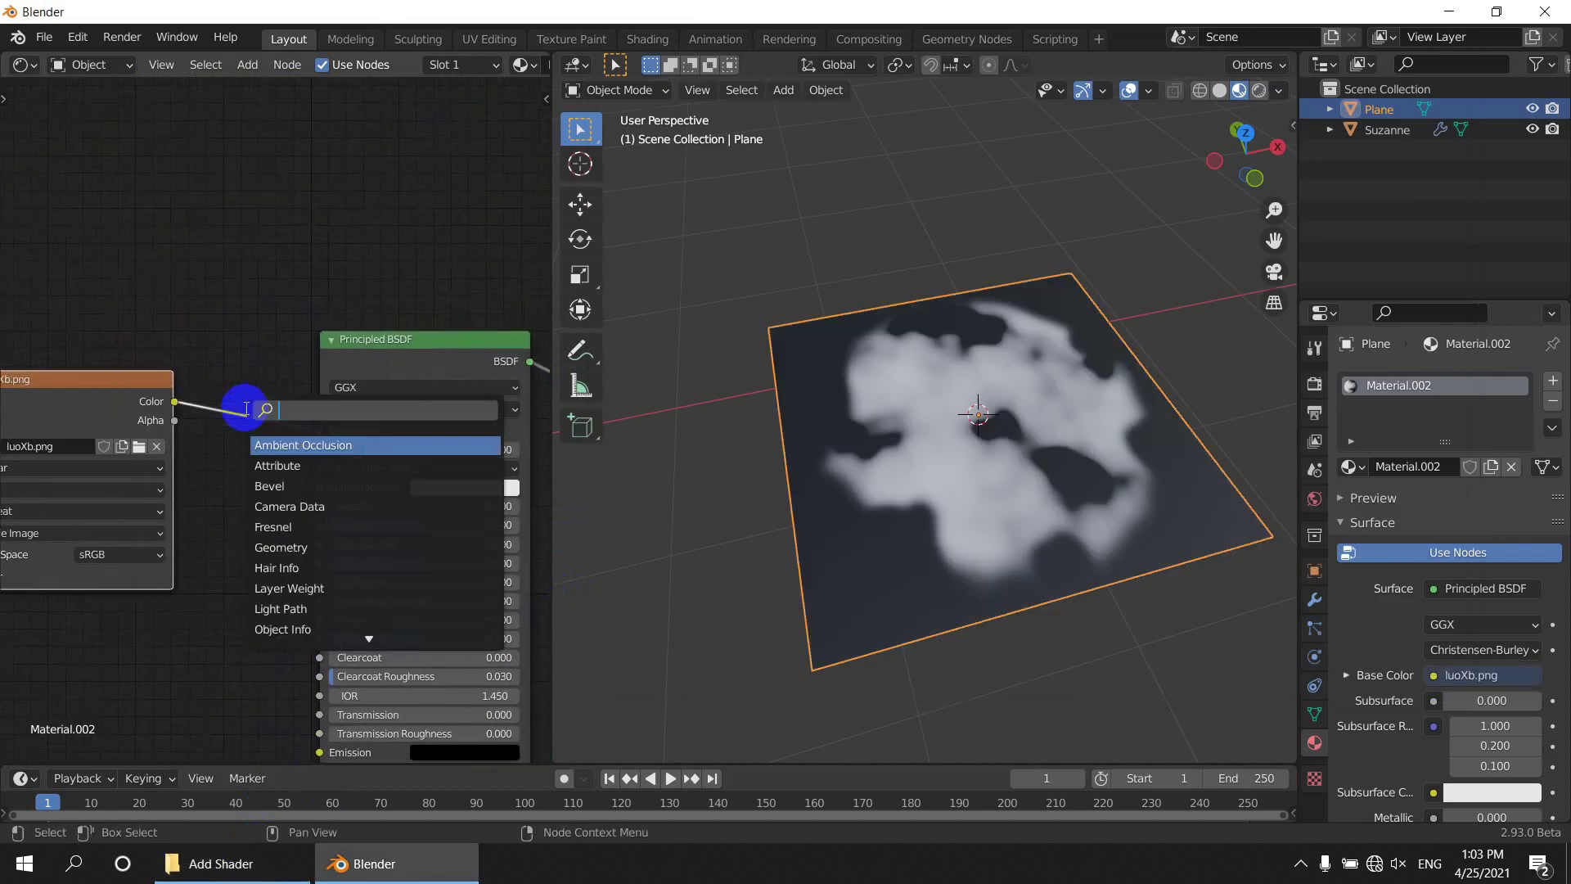
pyautogui.write('map')
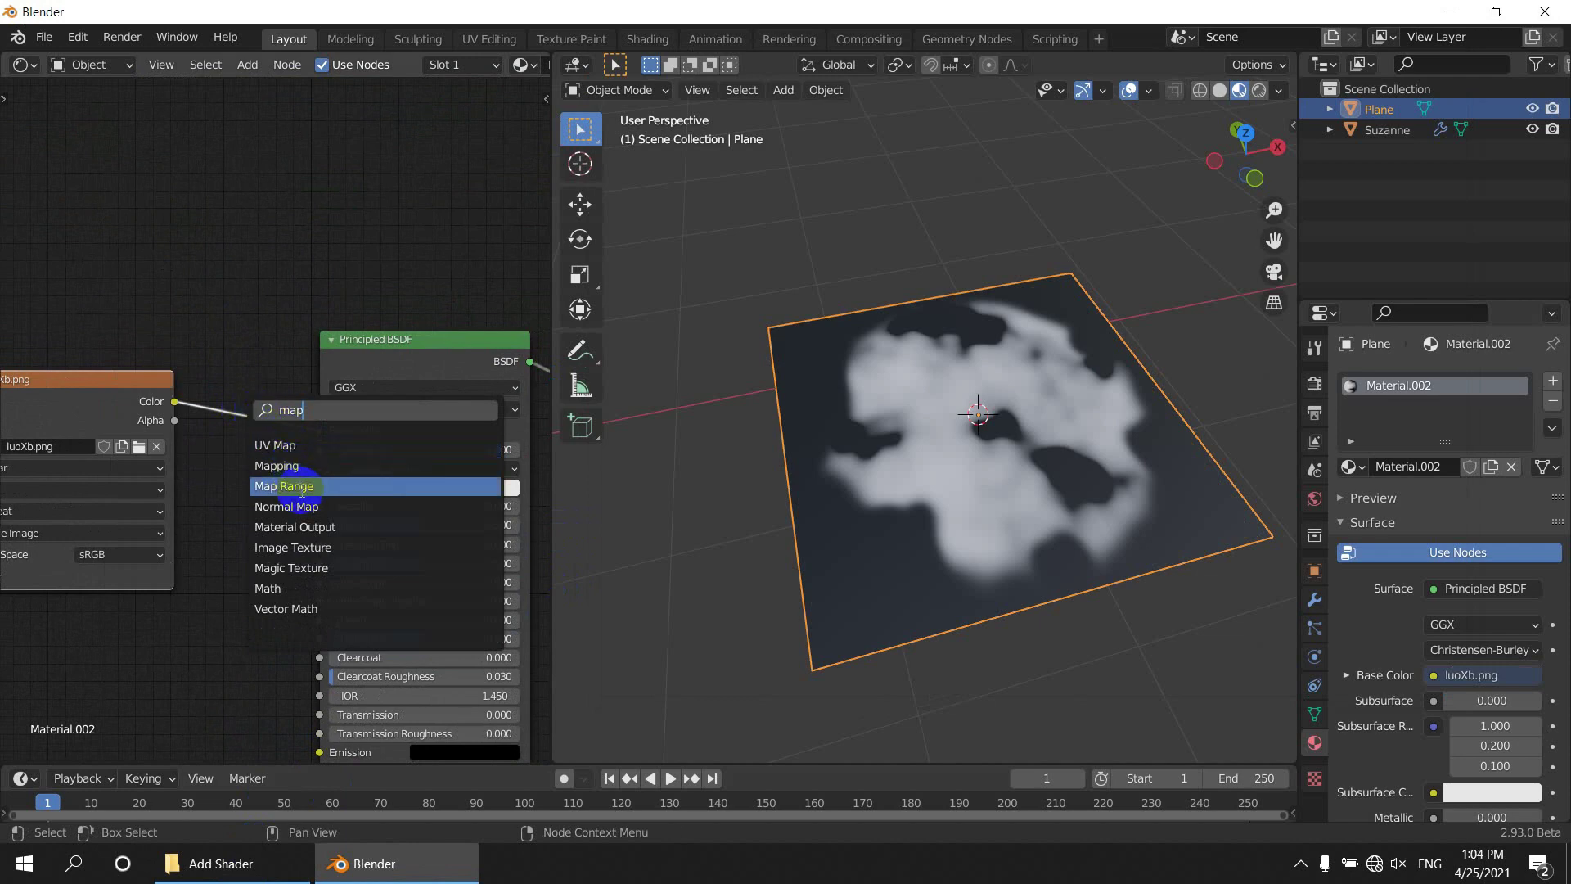
pyautogui.click(284, 486)
pyautogui.click(296, 437)
pyautogui.scroll(3, 268, 505)
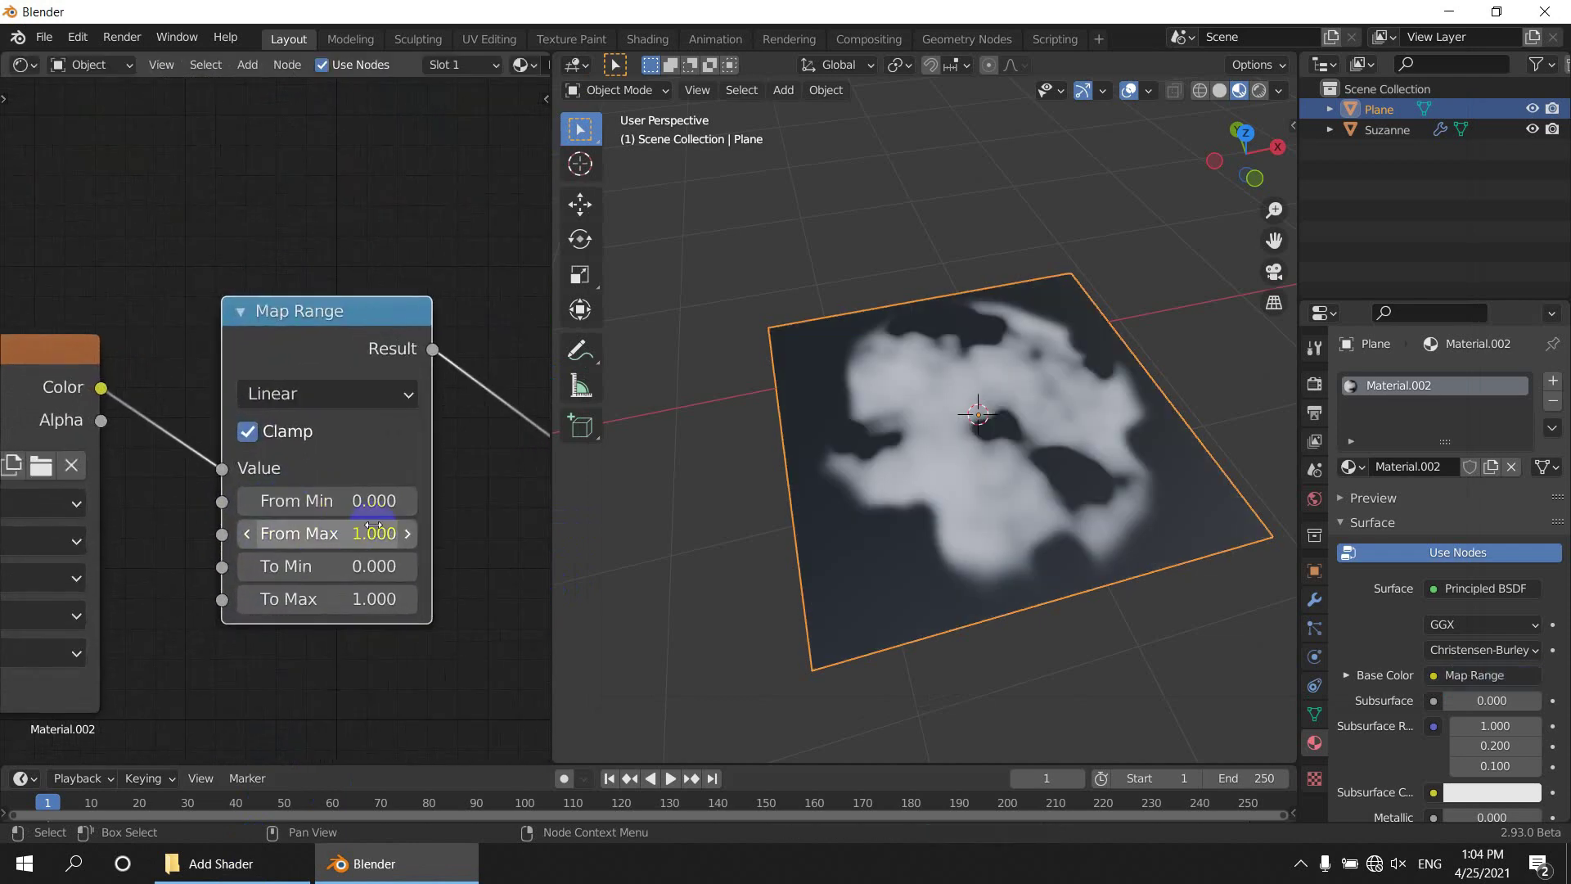
# Set both From Min and From Max of the Map Range node to 0.200 for a hard-edged mask.
pyautogui.moveTo(265, 474); pyautogui.dragTo(271, 475)
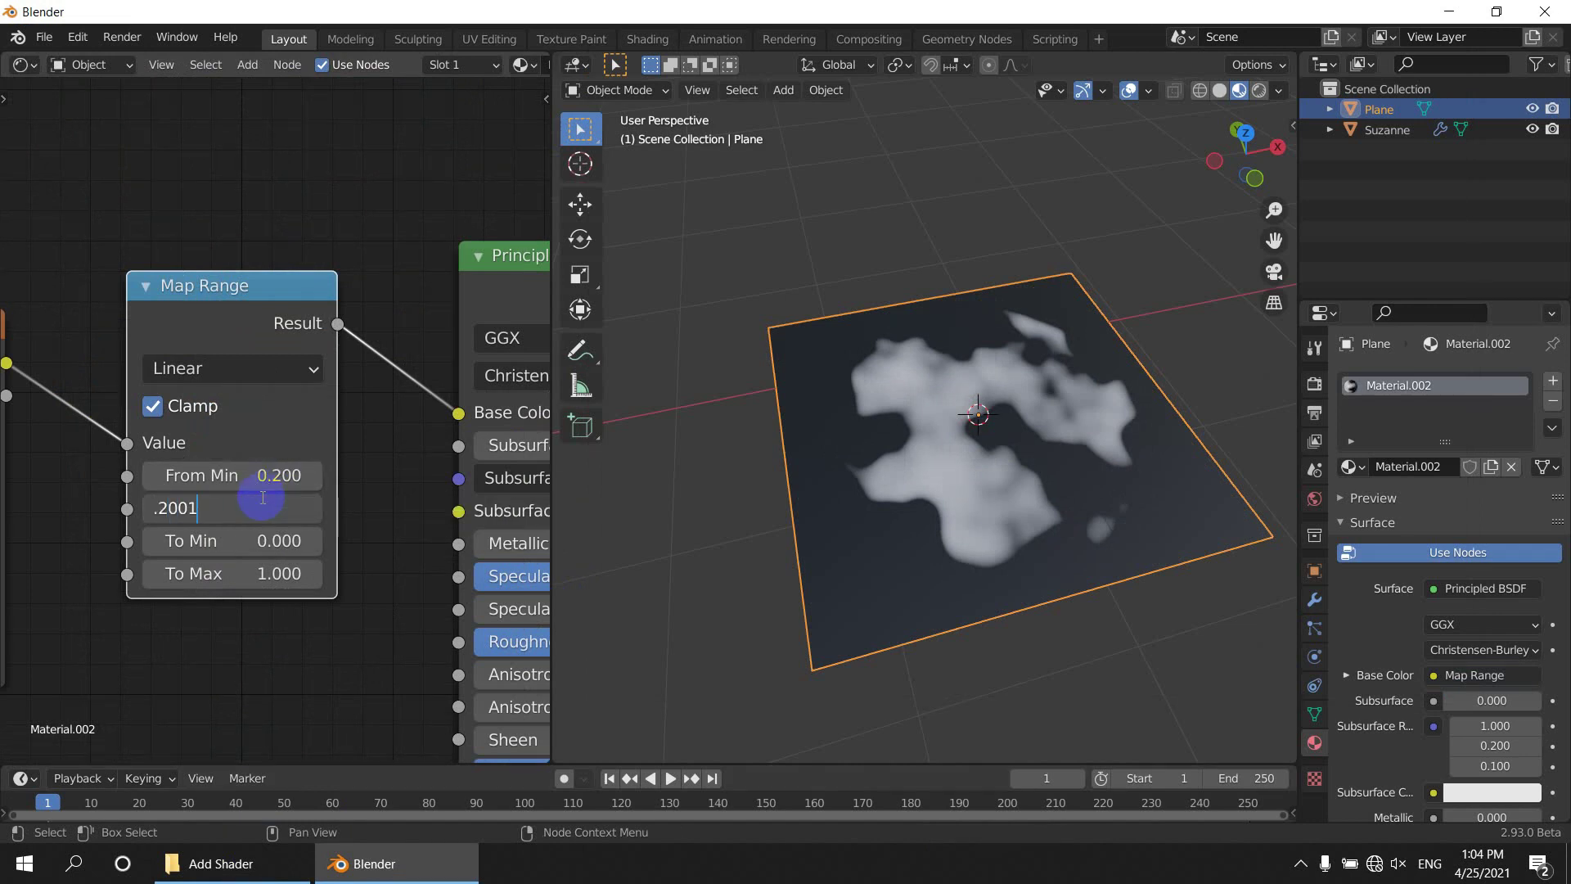
pyautogui.press('Return')
pyautogui.scroll(4, 1072, 504)
pyautogui.moveTo(1126, 561); pyautogui.dragTo(977, 496, button='middle')
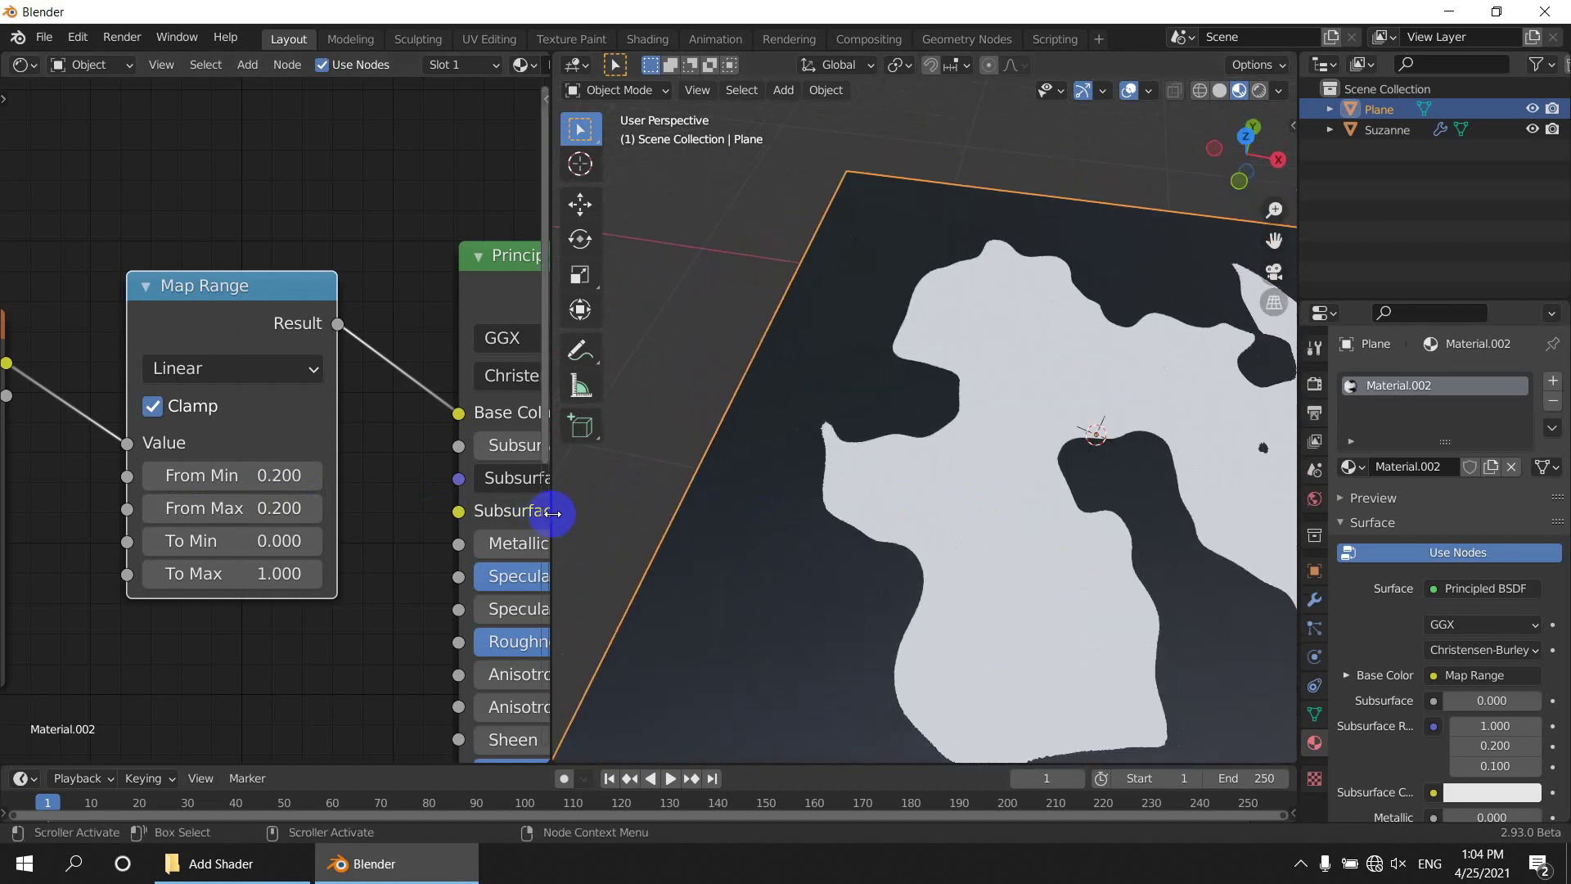
pyautogui.moveTo(552, 513); pyautogui.dragTo(456, 513)
pyautogui.scroll(-4, 813, 443)
pyautogui.moveTo(852, 477); pyautogui.dragTo(914, 448, button='middle')
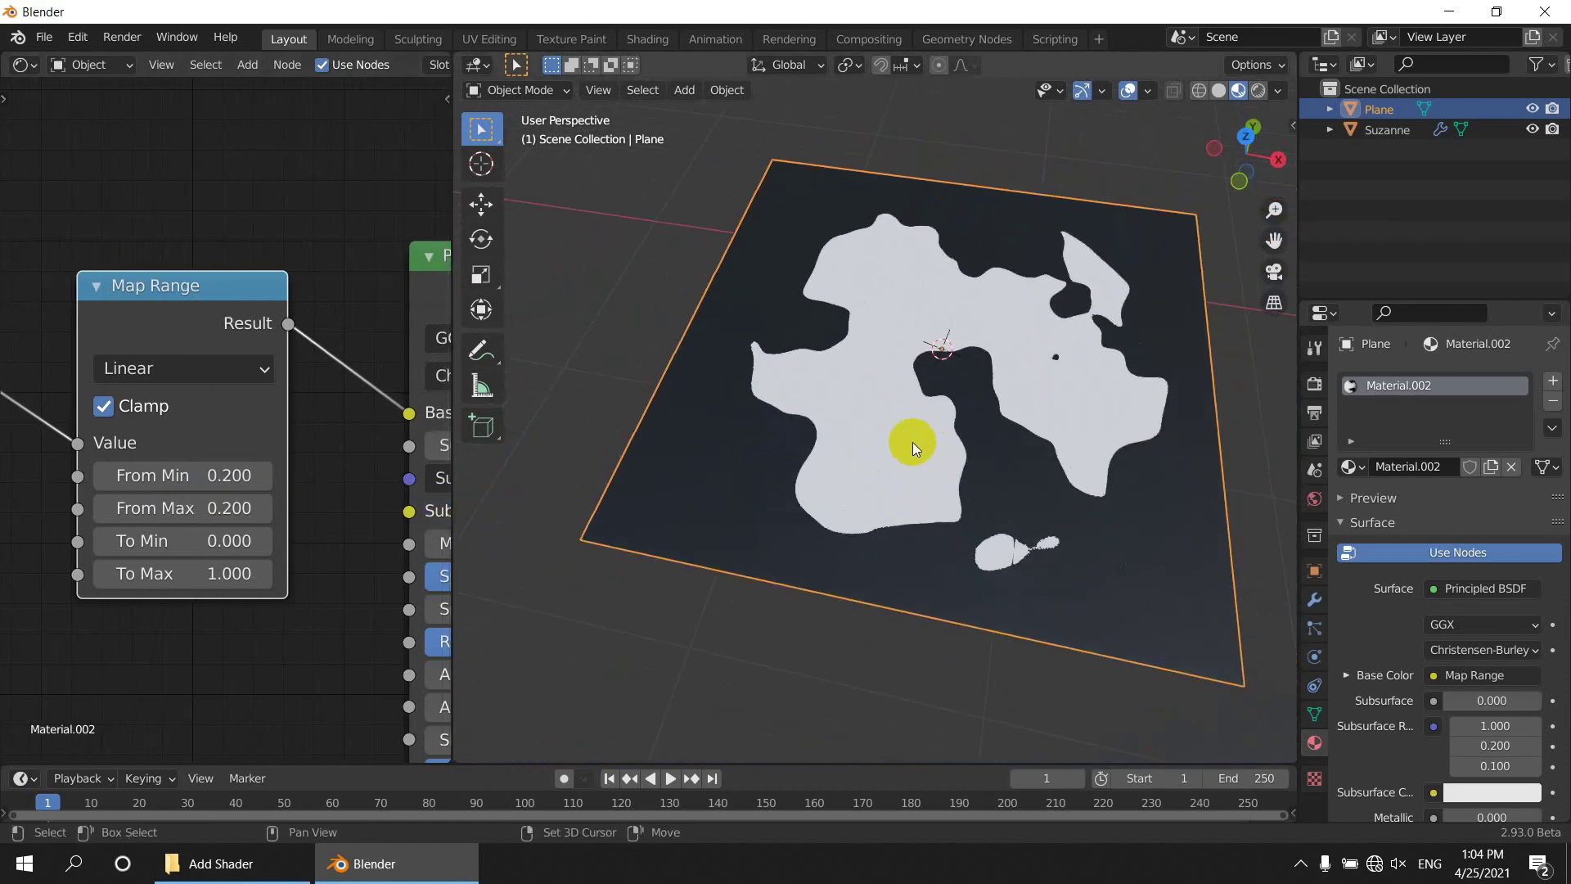
# Duplicate the plane material's Principled BSDF and place the copy below the original.
pyautogui.scroll(-5, 234, 404)
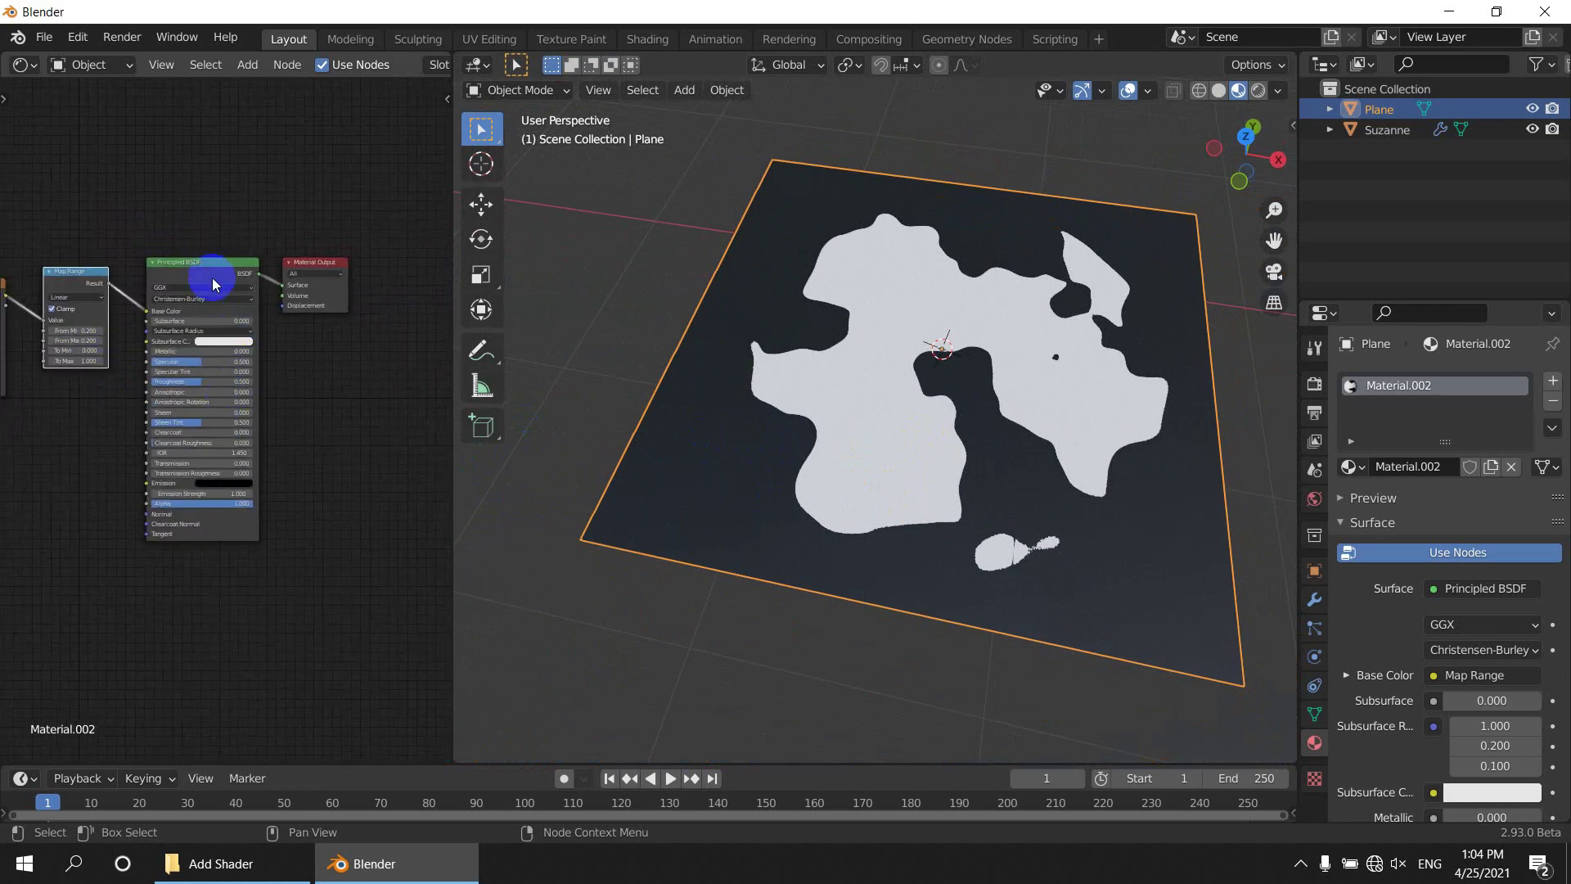
pyautogui.hotkey('shift', 'd')
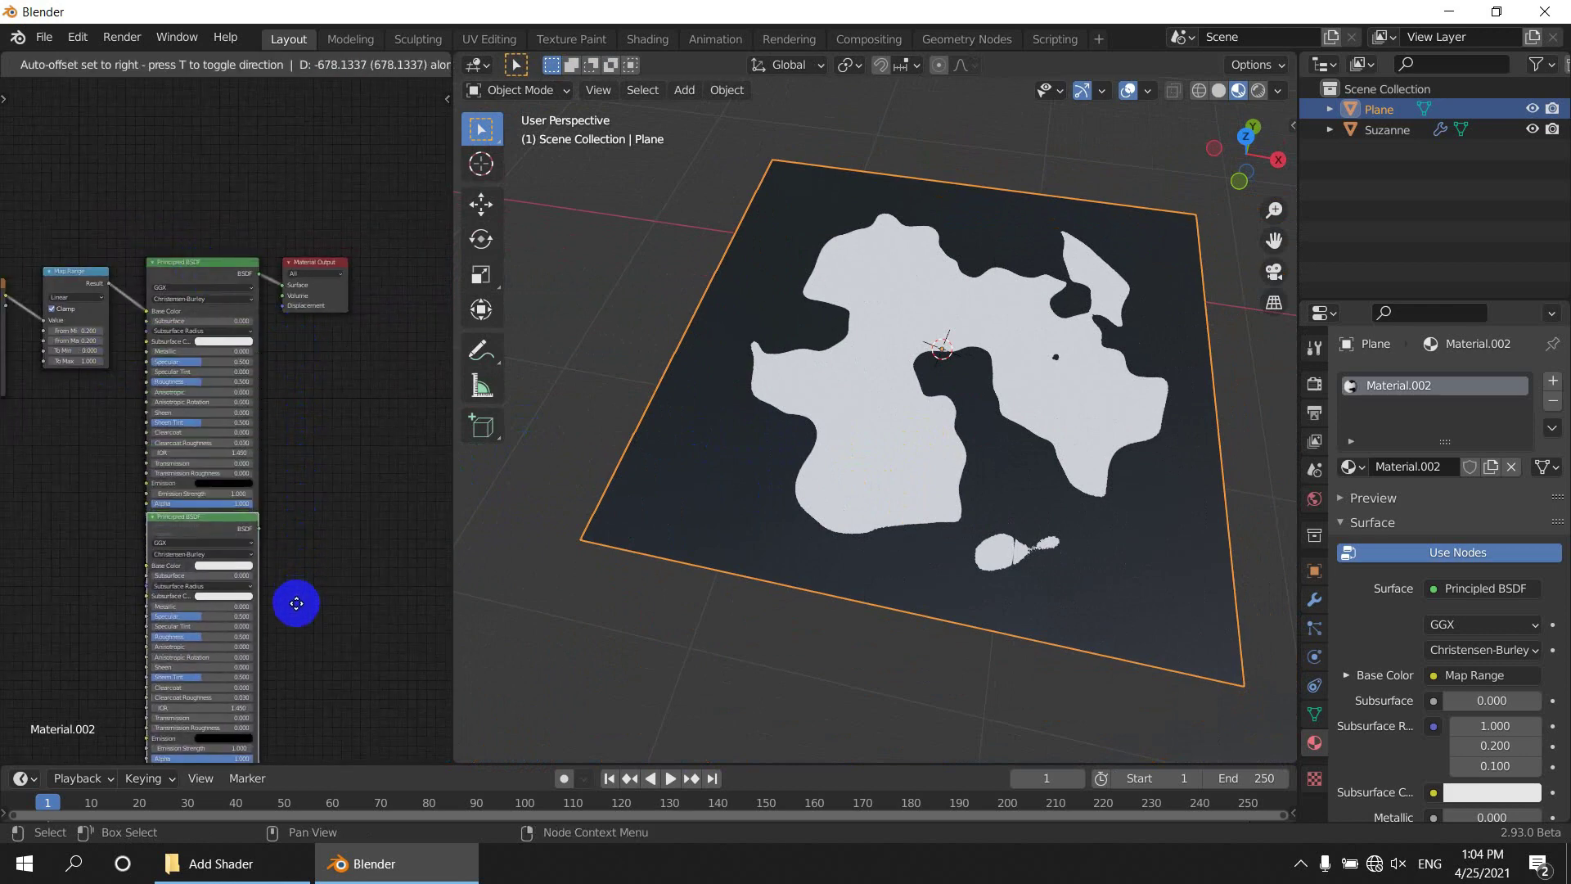
pyautogui.click(297, 651)
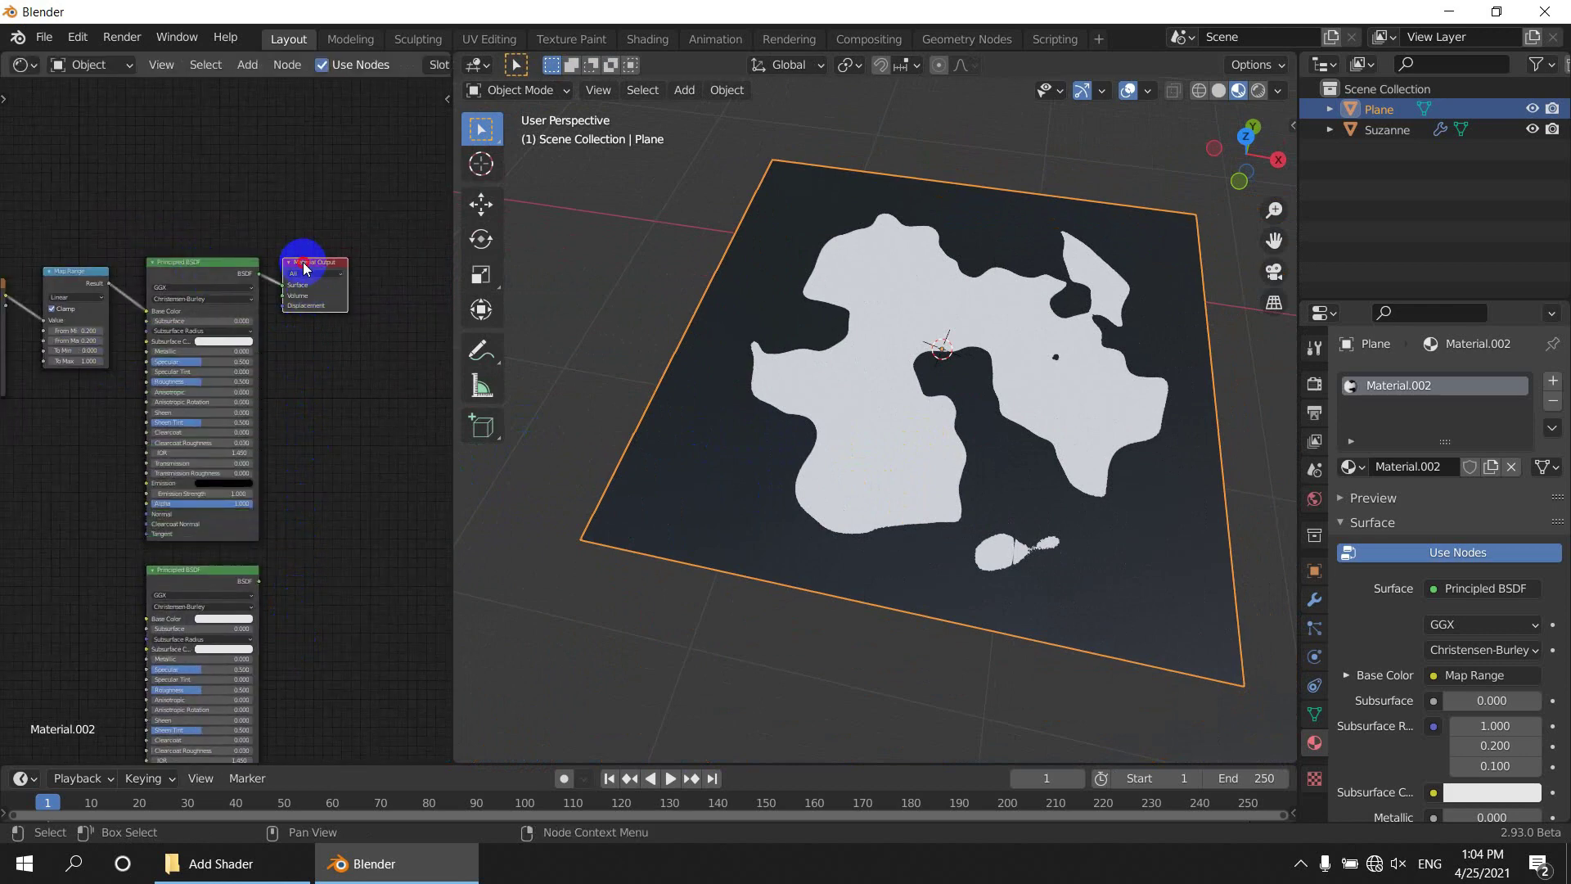
# Move the Material Output node farther out and insert an Add Shader between it and the upper Principled BSDF.
pyautogui.moveTo(303, 268); pyautogui.dragTo(436, 381)
pyautogui.scroll(2, 376, 533)
pyautogui.moveTo(375, 533); pyautogui.dragTo(273, 473, button='middle')
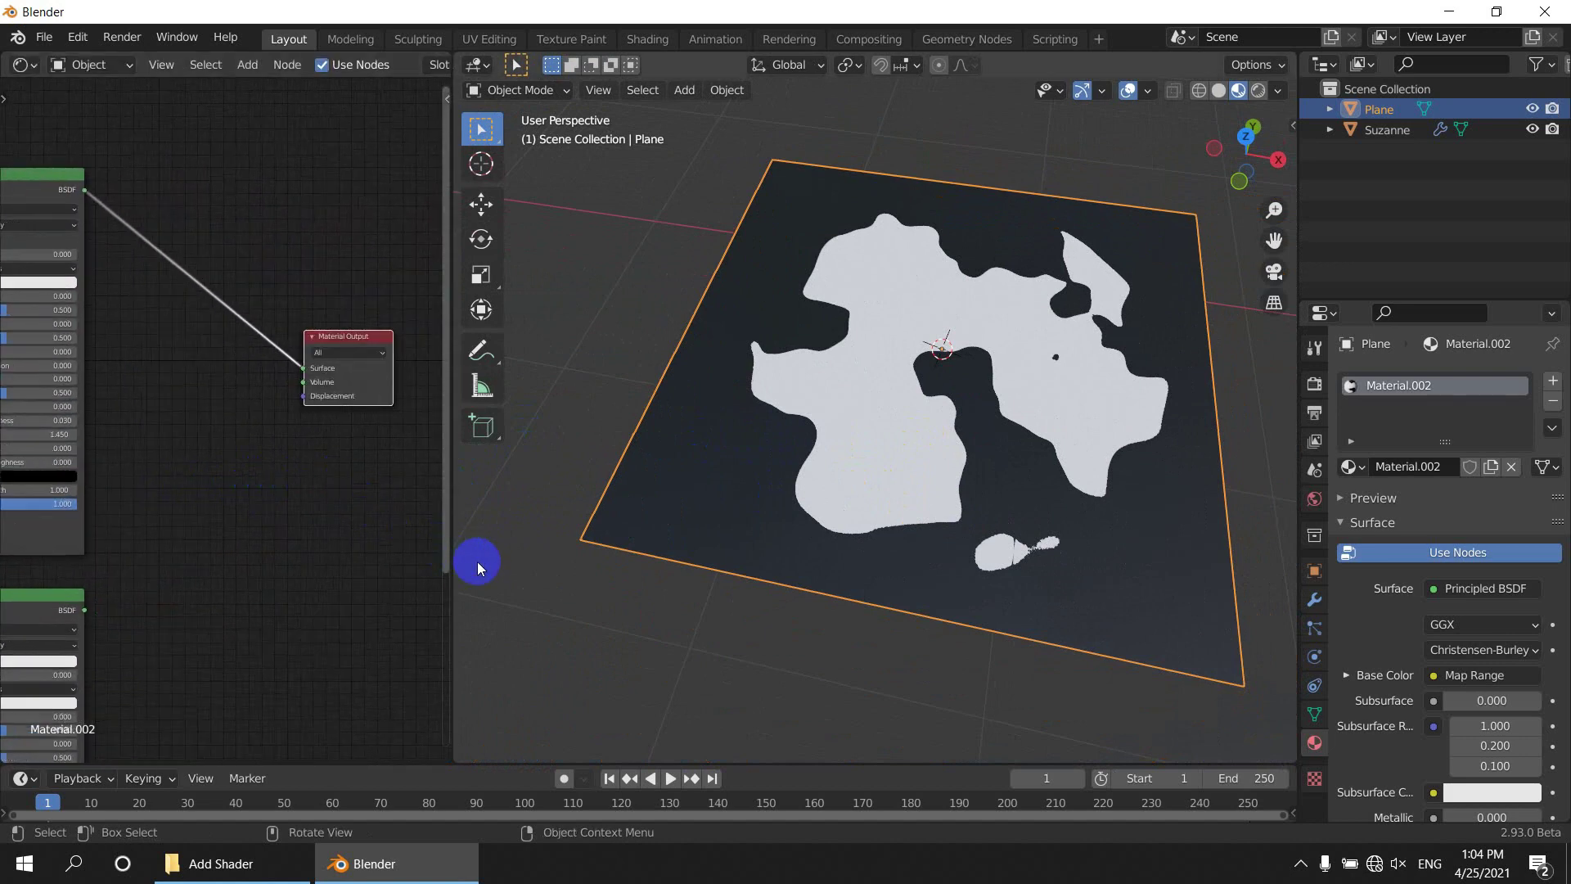
pyautogui.moveTo(454, 566); pyautogui.dragTo(803, 583)
pyautogui.scroll(1, 391, 527)
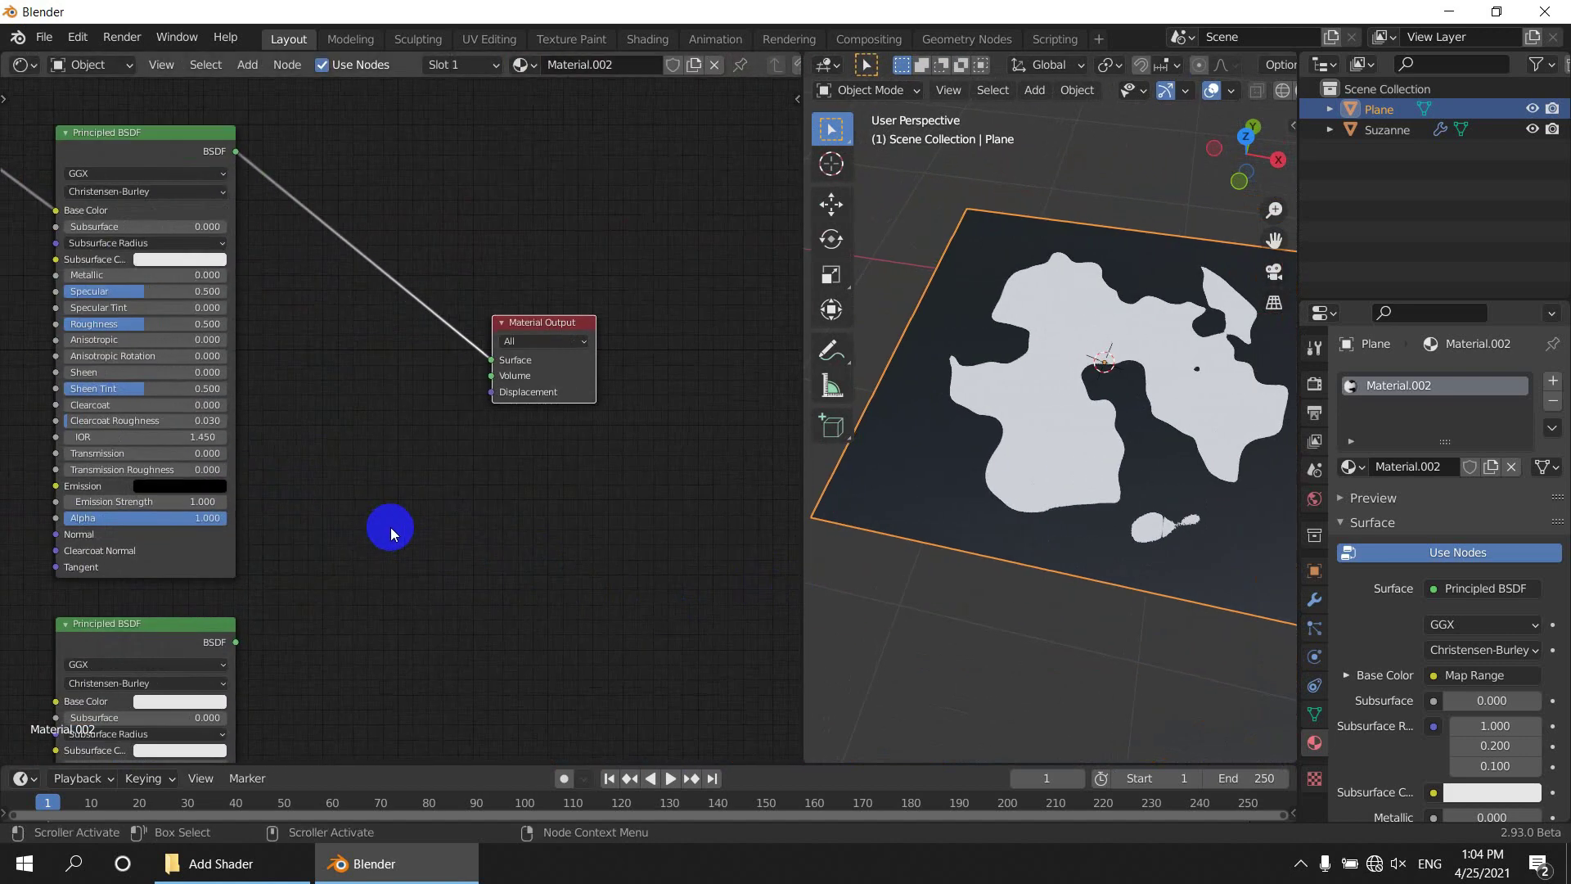
pyautogui.moveTo(390, 526); pyautogui.dragTo(473, 474, button='middle')
pyautogui.hotkey('shift', 'a')
pyautogui.write('a')
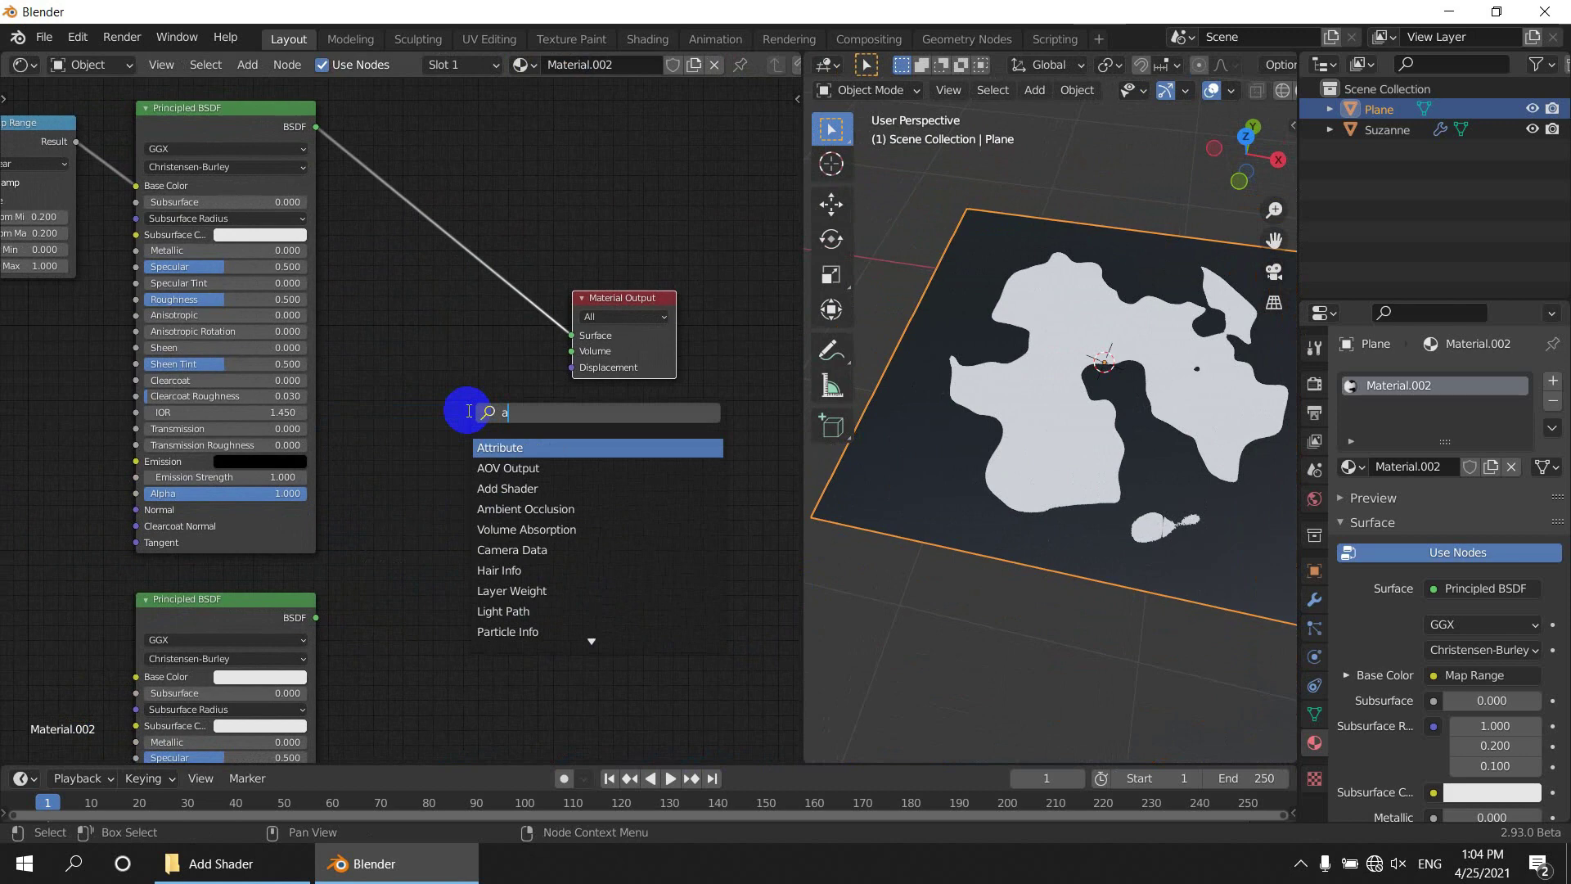
pyautogui.write('dd')
pyautogui.press('Return')
pyautogui.click(426, 283)
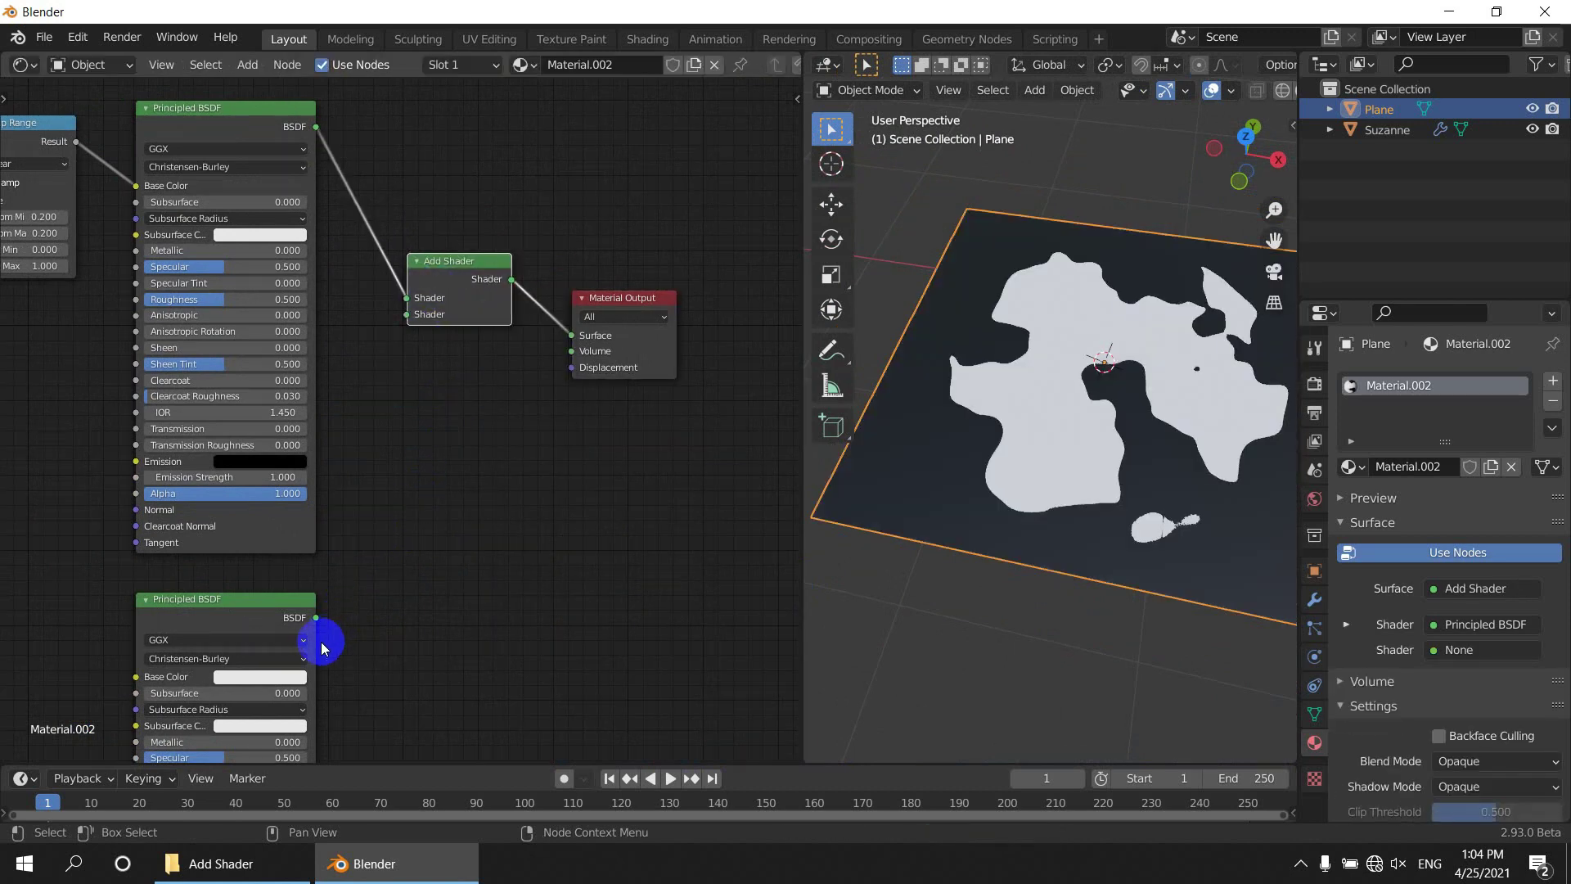
# Connect the lower Principled BSDF to the Add Shader's second input and space out the Add Shader and Material Output nodes.
pyautogui.moveTo(316, 618); pyautogui.dragTo(347, 524)
pyautogui.moveTo(405, 321); pyautogui.dragTo(404, 318)
pyautogui.moveTo(579, 300); pyautogui.dragTo(661, 308)
pyautogui.moveTo(471, 270); pyautogui.dragTo(564, 307)
# Set the lower Principled BSDF's Base Color to a fully saturated blue with hue 0.665 and value 0.800.
pyautogui.scroll(1, 464, 562)
pyautogui.moveTo(465, 563); pyautogui.dragTo(547, 309, button='middle')
pyautogui.scroll(1, 413, 420)
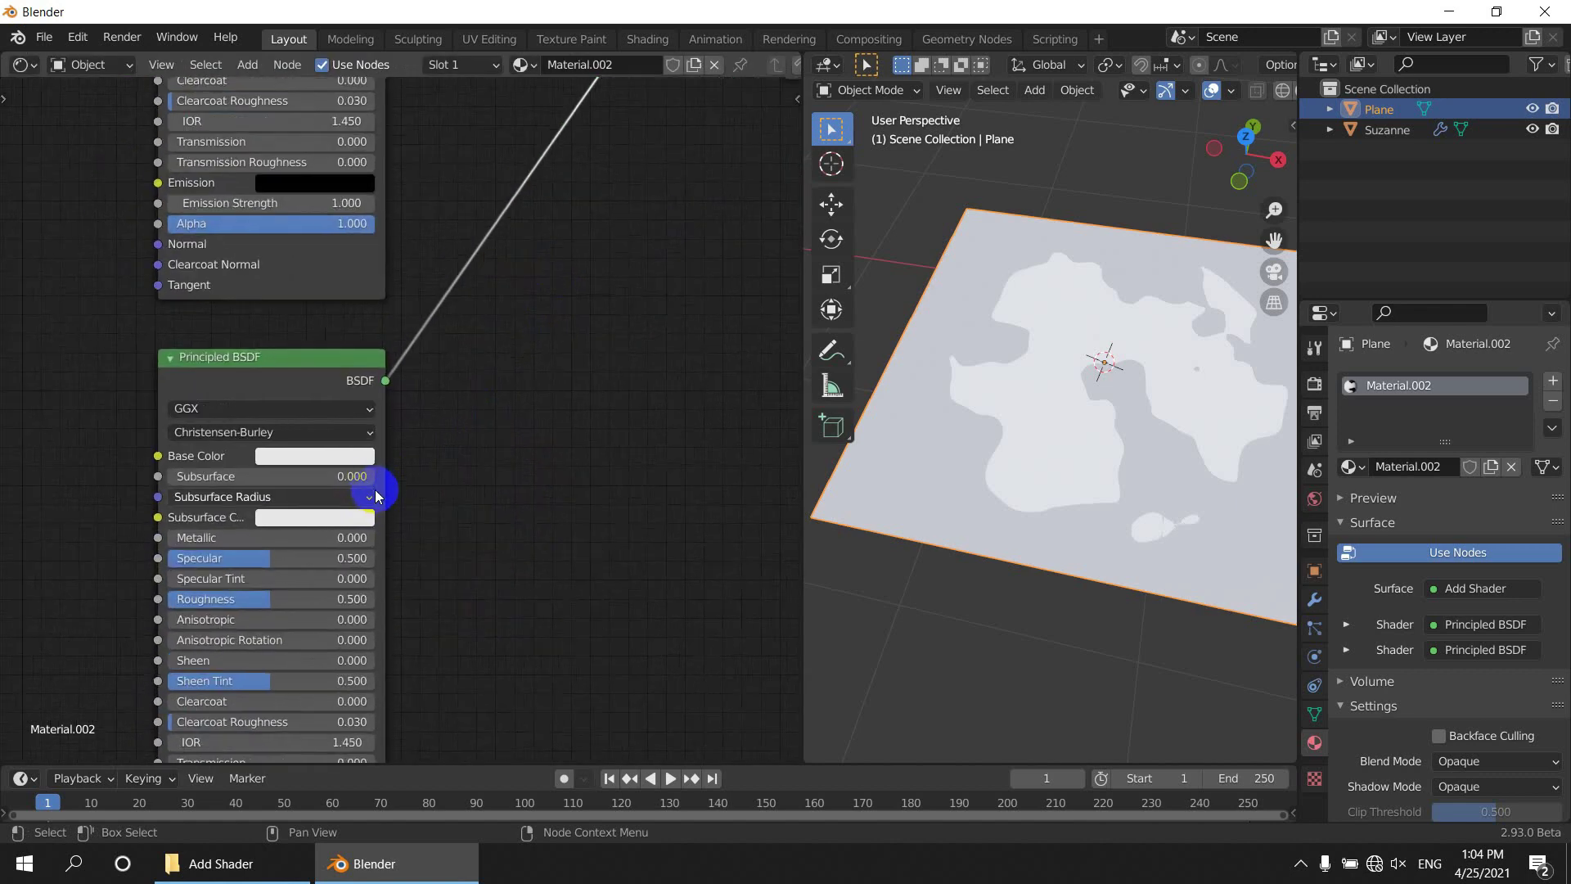
pyautogui.click(361, 456)
pyautogui.moveTo(334, 270)
pyautogui.mouseDown()
pyautogui.moveTo(352, 327)
pyautogui.moveTo(287, 305)
pyautogui.moveTo(332, 163)
pyautogui.moveTo(427, 138)
pyautogui.mouseUp()
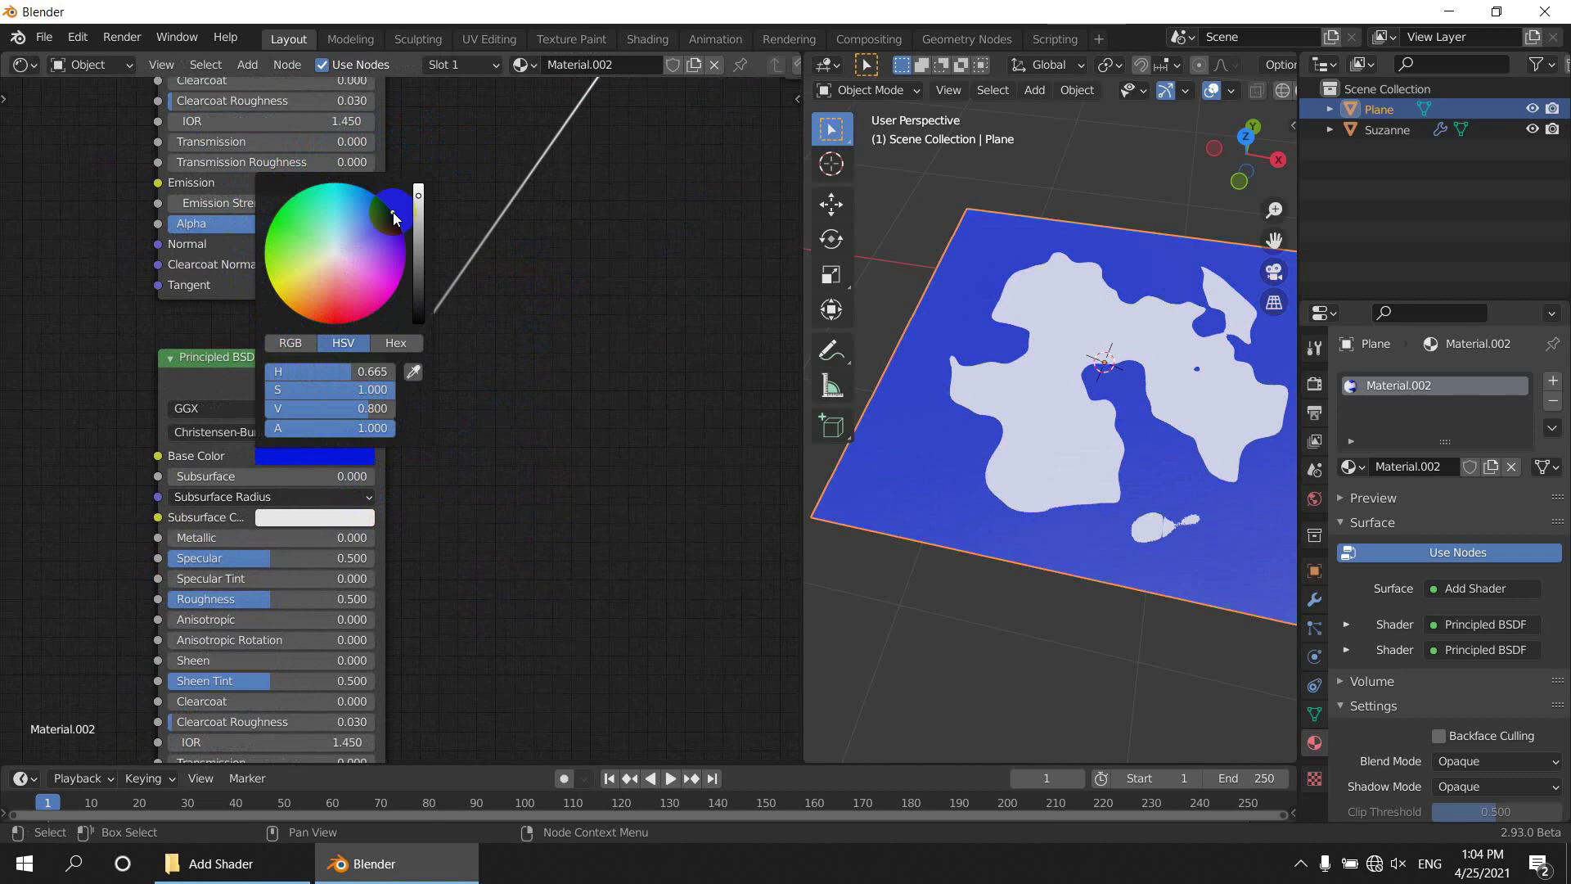
pyautogui.click(532, 242)
# Move the Map Range node away from the upper Principled BSDF to make room for another node between them.
pyautogui.moveTo(434, 547); pyautogui.dragTo(604, 457, button='middle')
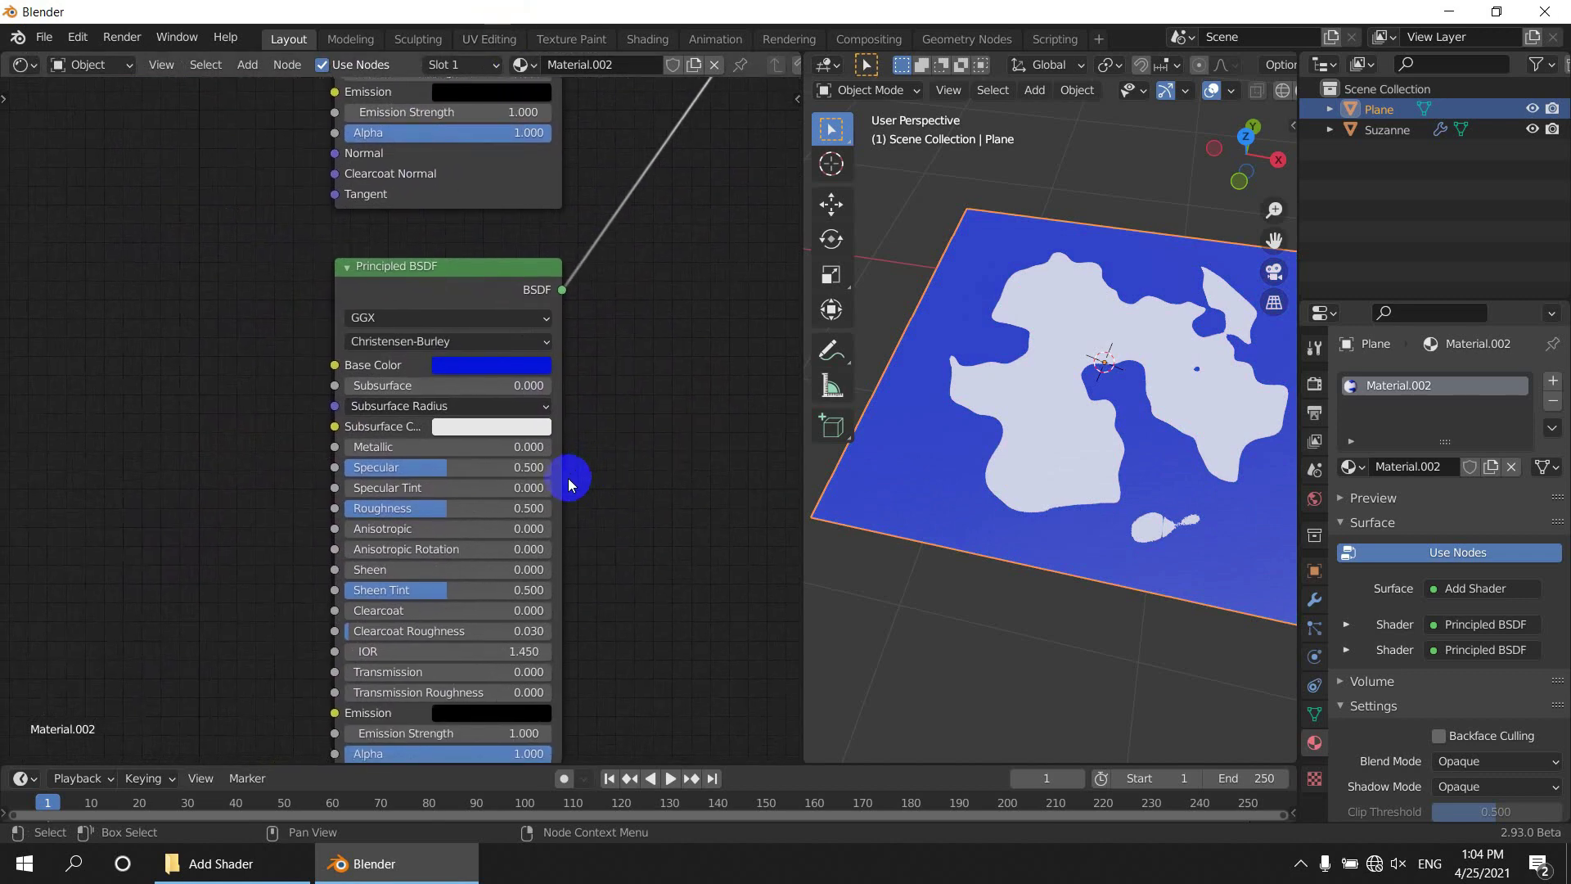
pyautogui.scroll(2, 527, 492)
pyautogui.moveTo(527, 494); pyautogui.dragTo(522, 388, button='middle')
pyautogui.scroll(1, 522, 393)
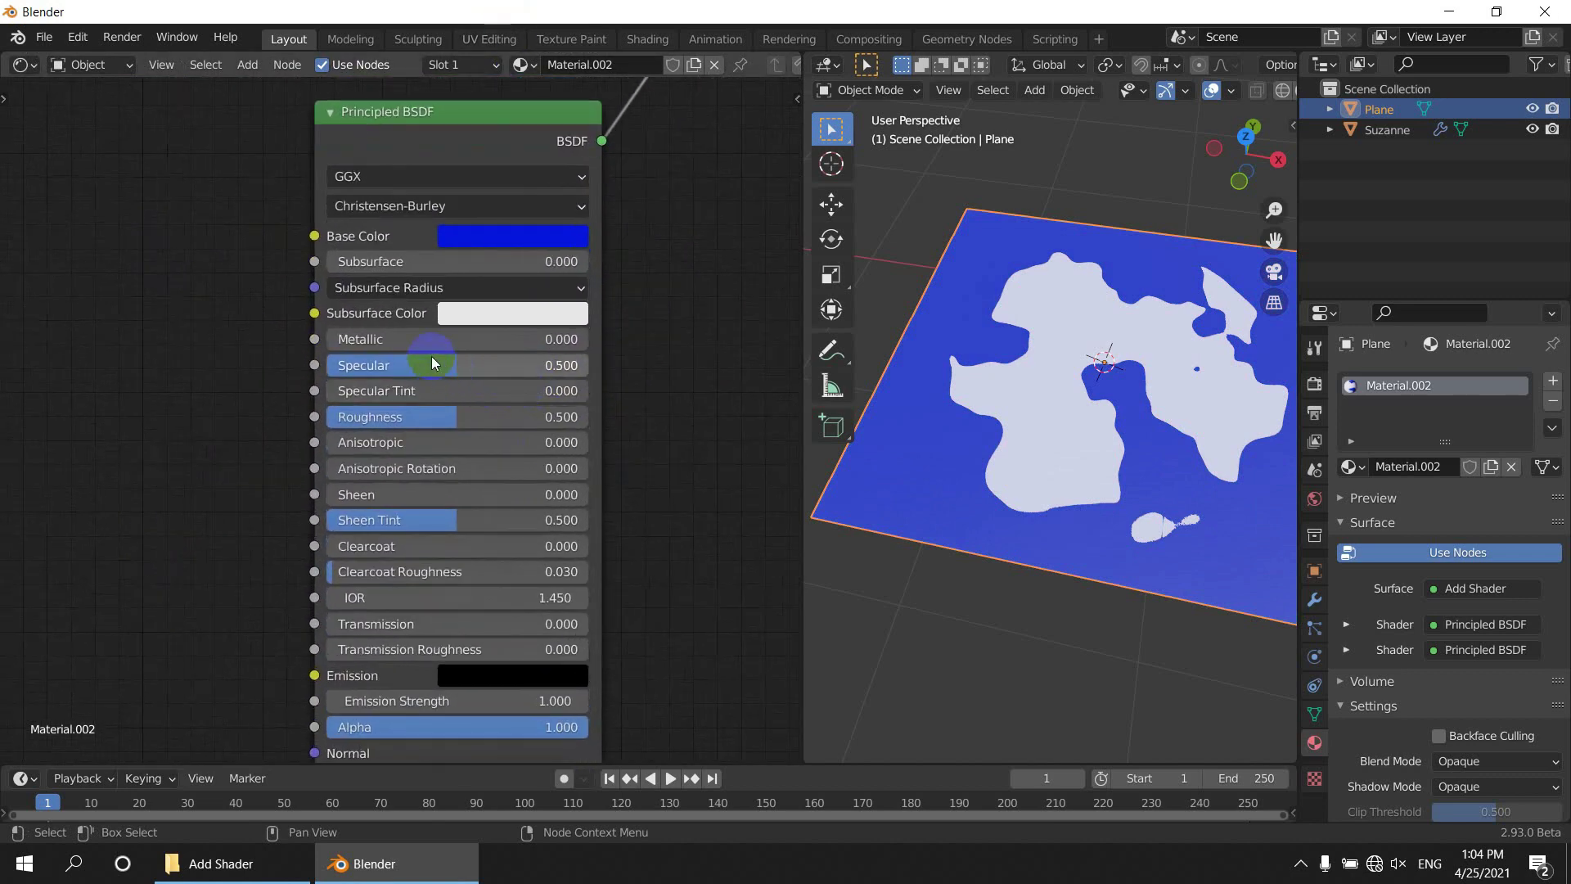
pyautogui.moveTo(262, 339); pyautogui.dragTo(319, 721, button='middle')
pyautogui.moveTo(351, 322); pyautogui.dragTo(508, 560, button='middle')
pyautogui.moveTo(387, 242); pyautogui.dragTo(90, 547)
pyautogui.moveTo(346, 298); pyautogui.dragTo(102, 396)
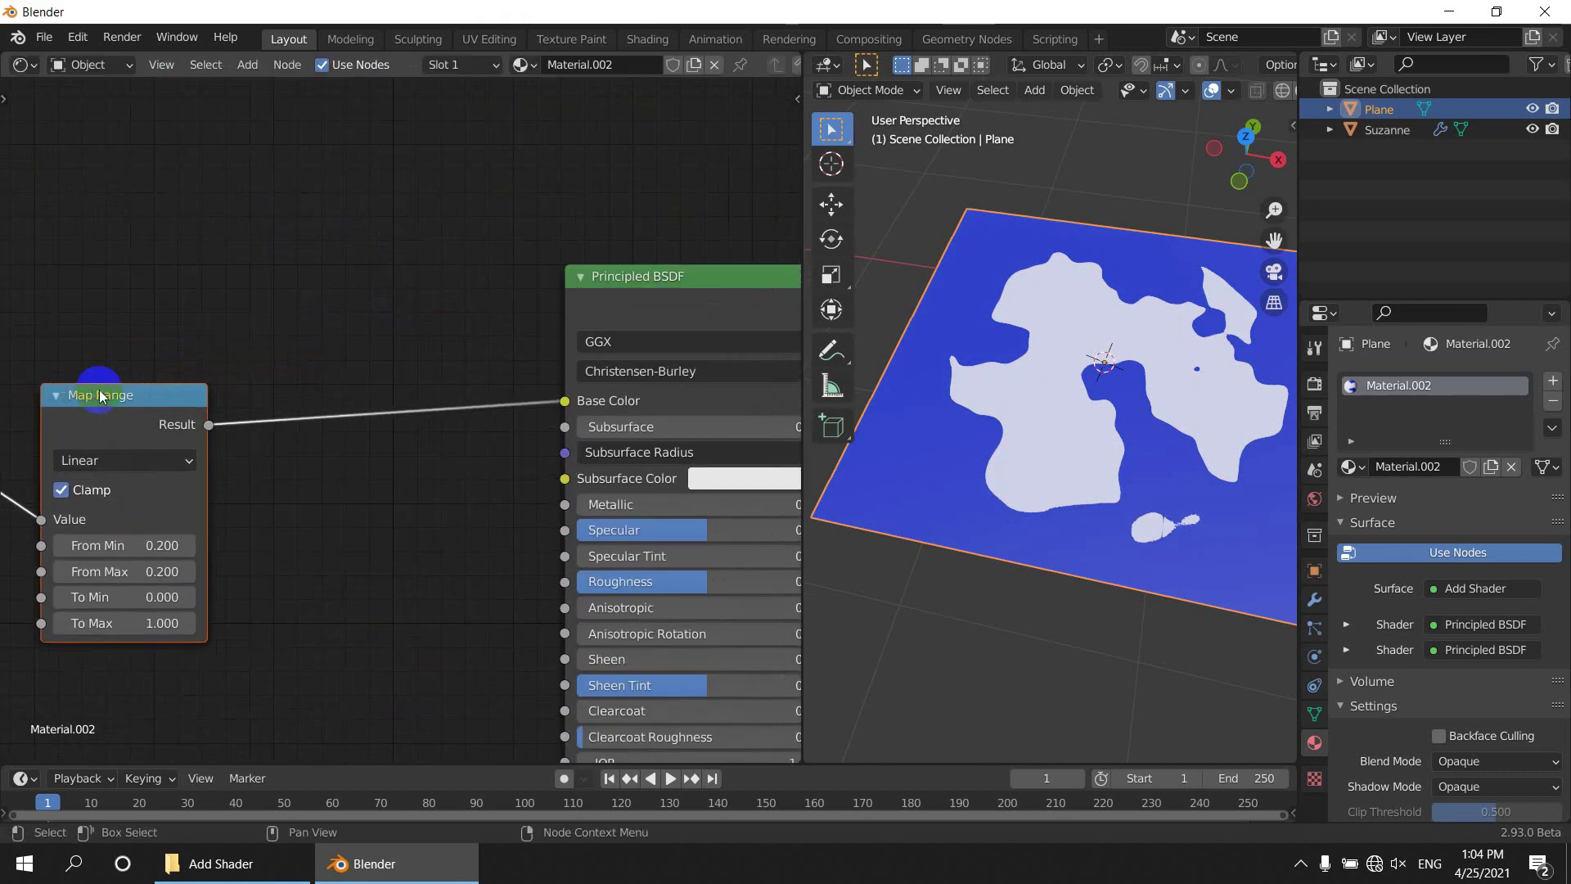
# Insert an Invert node with Fac 1.000 between the Map Range Result and the upper Principled BSDF's Base Color.
pyautogui.hotkey('shift', 'a')
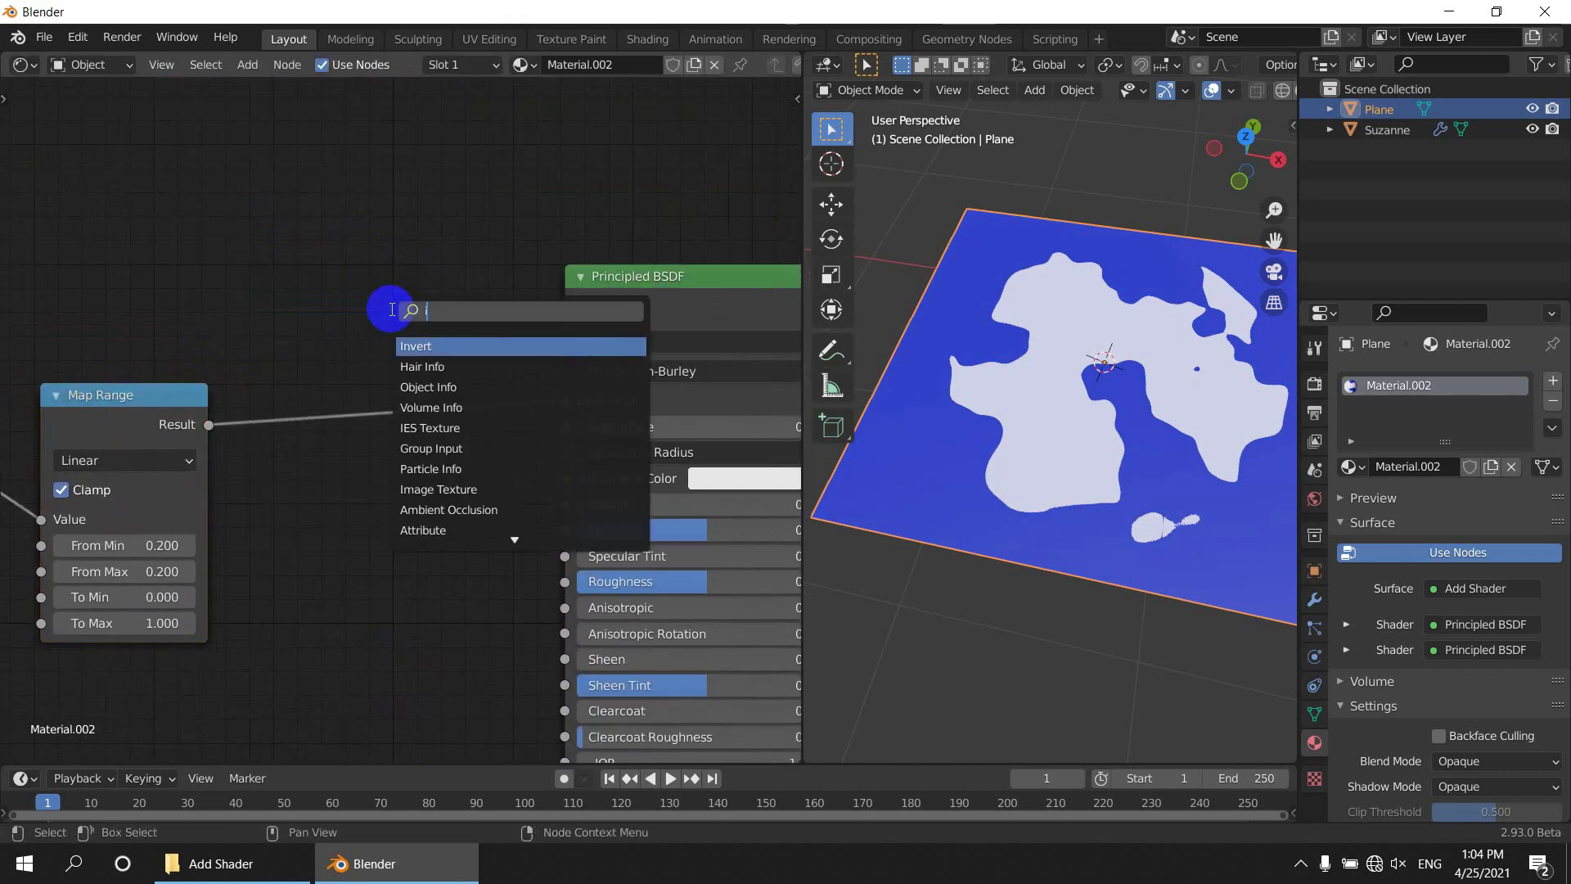
pyautogui.click(419, 348)
pyautogui.click(409, 385)
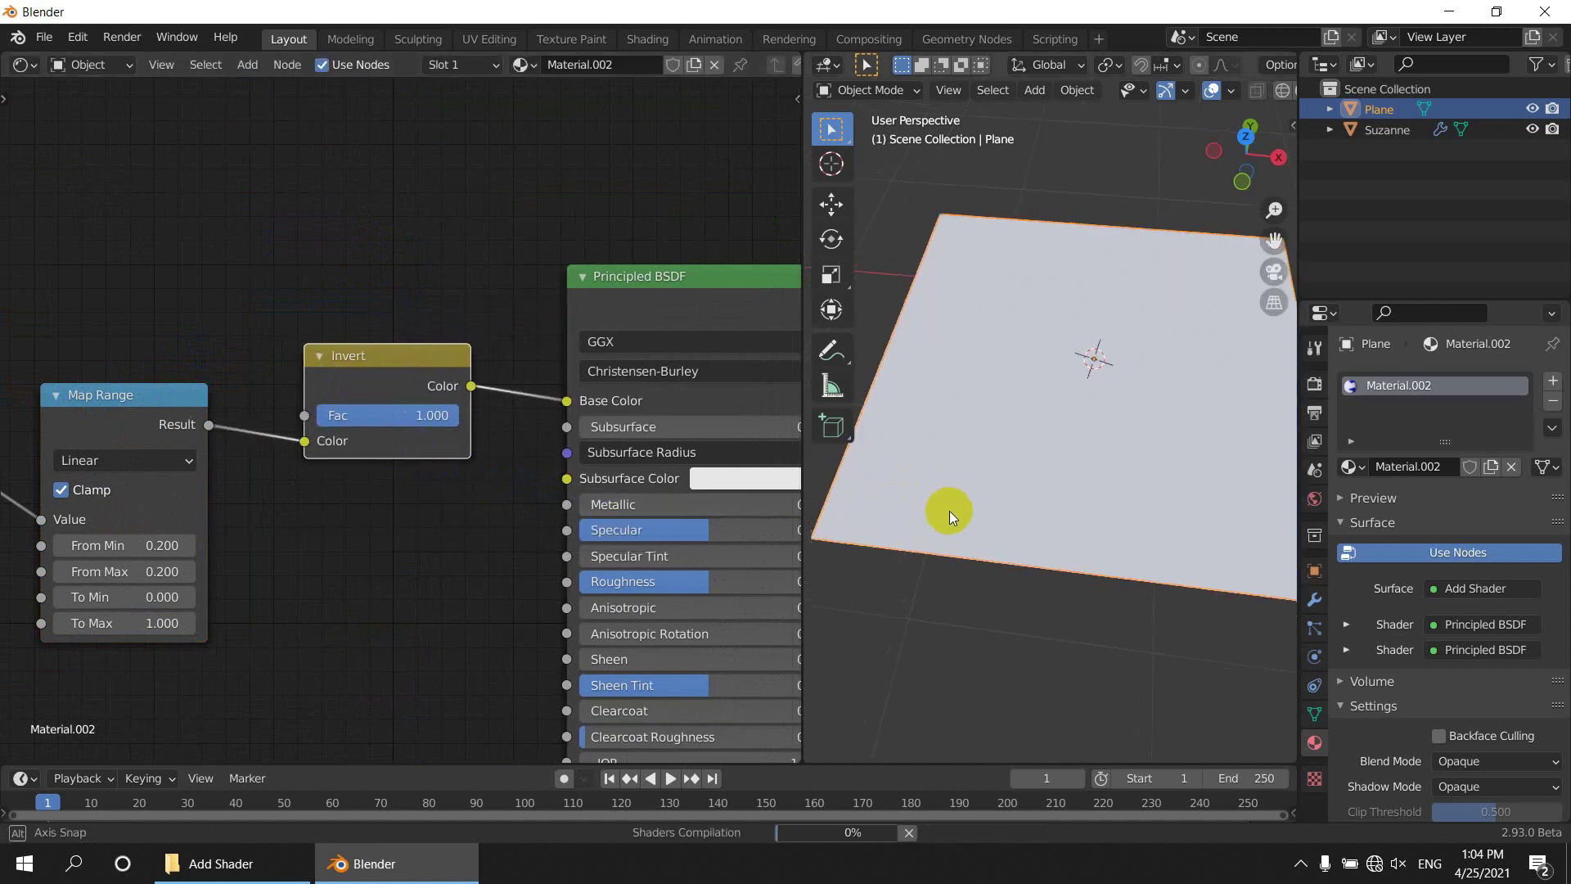
pyautogui.moveTo(949, 510); pyautogui.dragTo(1017, 493, button='middle')
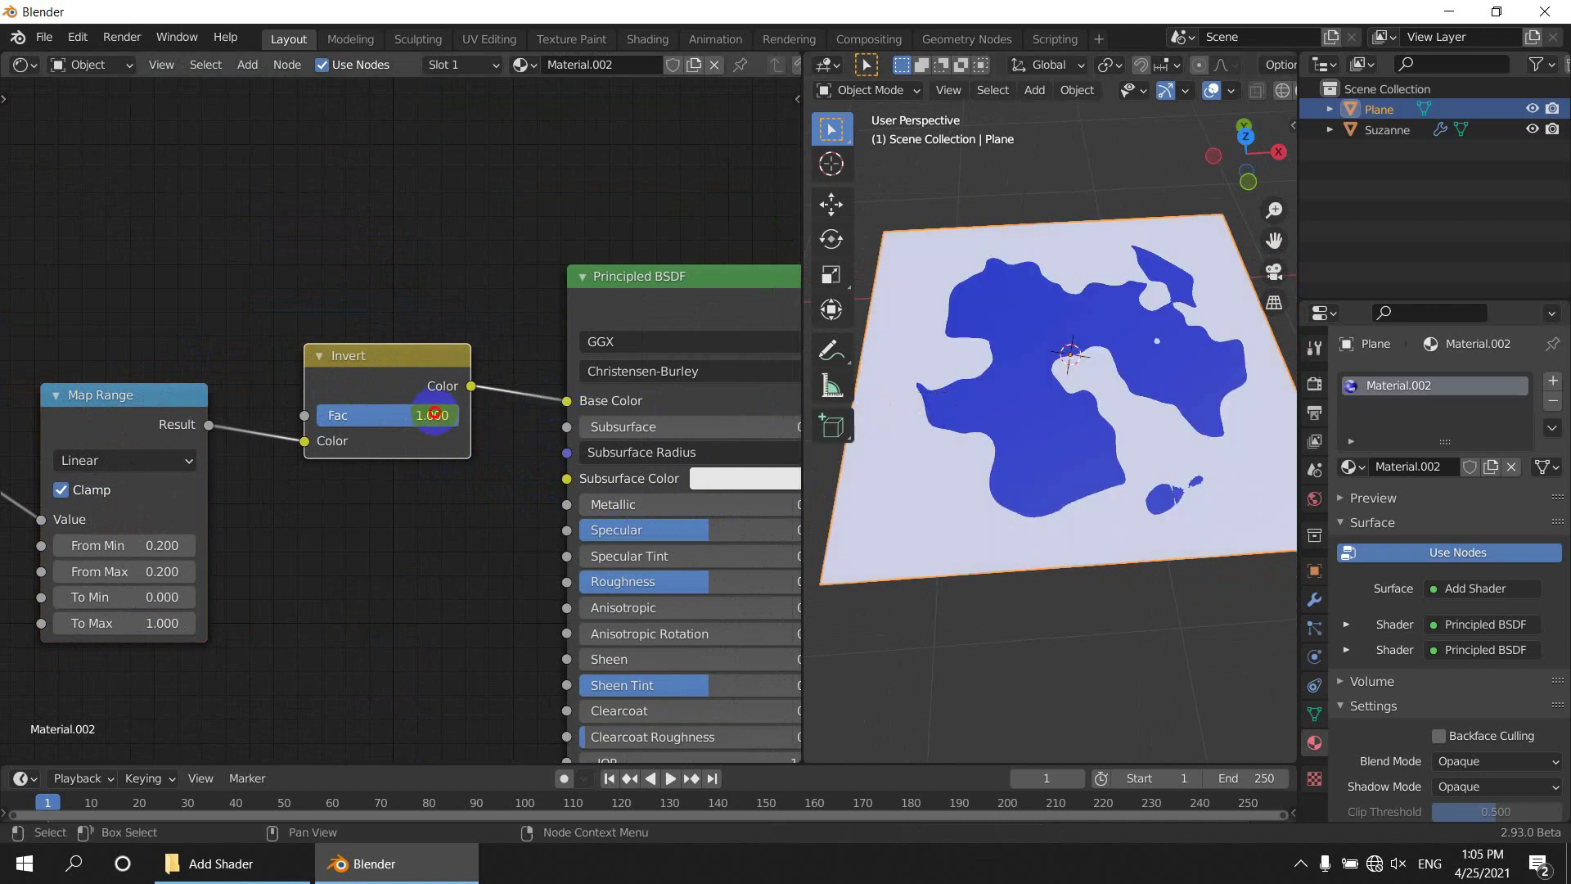
pyautogui.moveTo(434, 413); pyautogui.dragTo(498, 444)
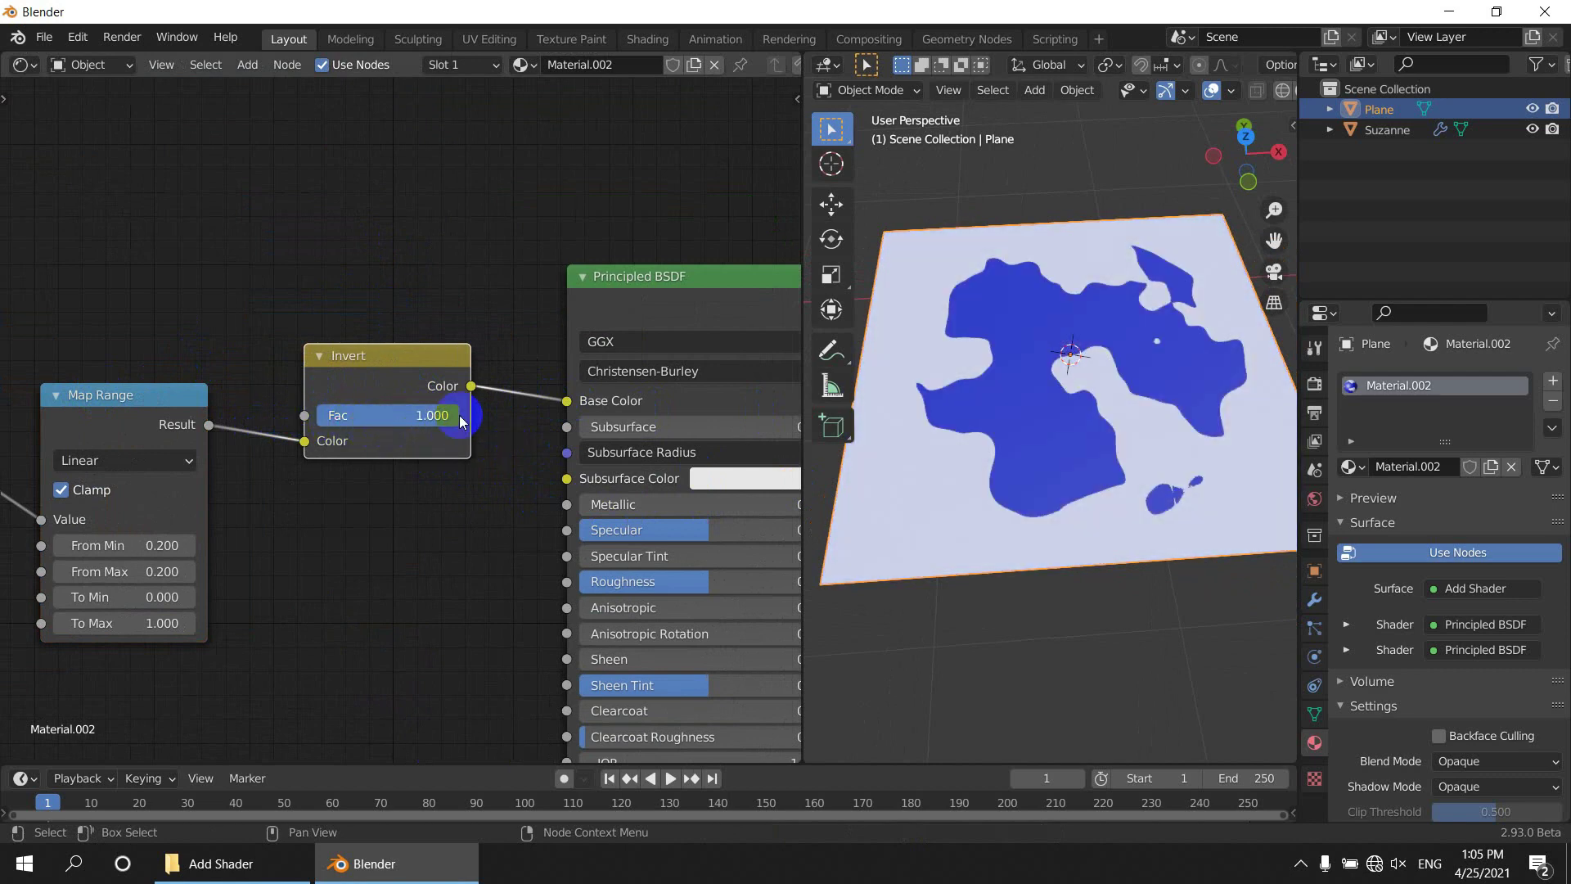
# Change the lower Principled BSDF's Base Color to red.
pyautogui.moveTo(445, 501); pyautogui.dragTo(278, 327, button='middle')
pyautogui.scroll(-4, 322, 370)
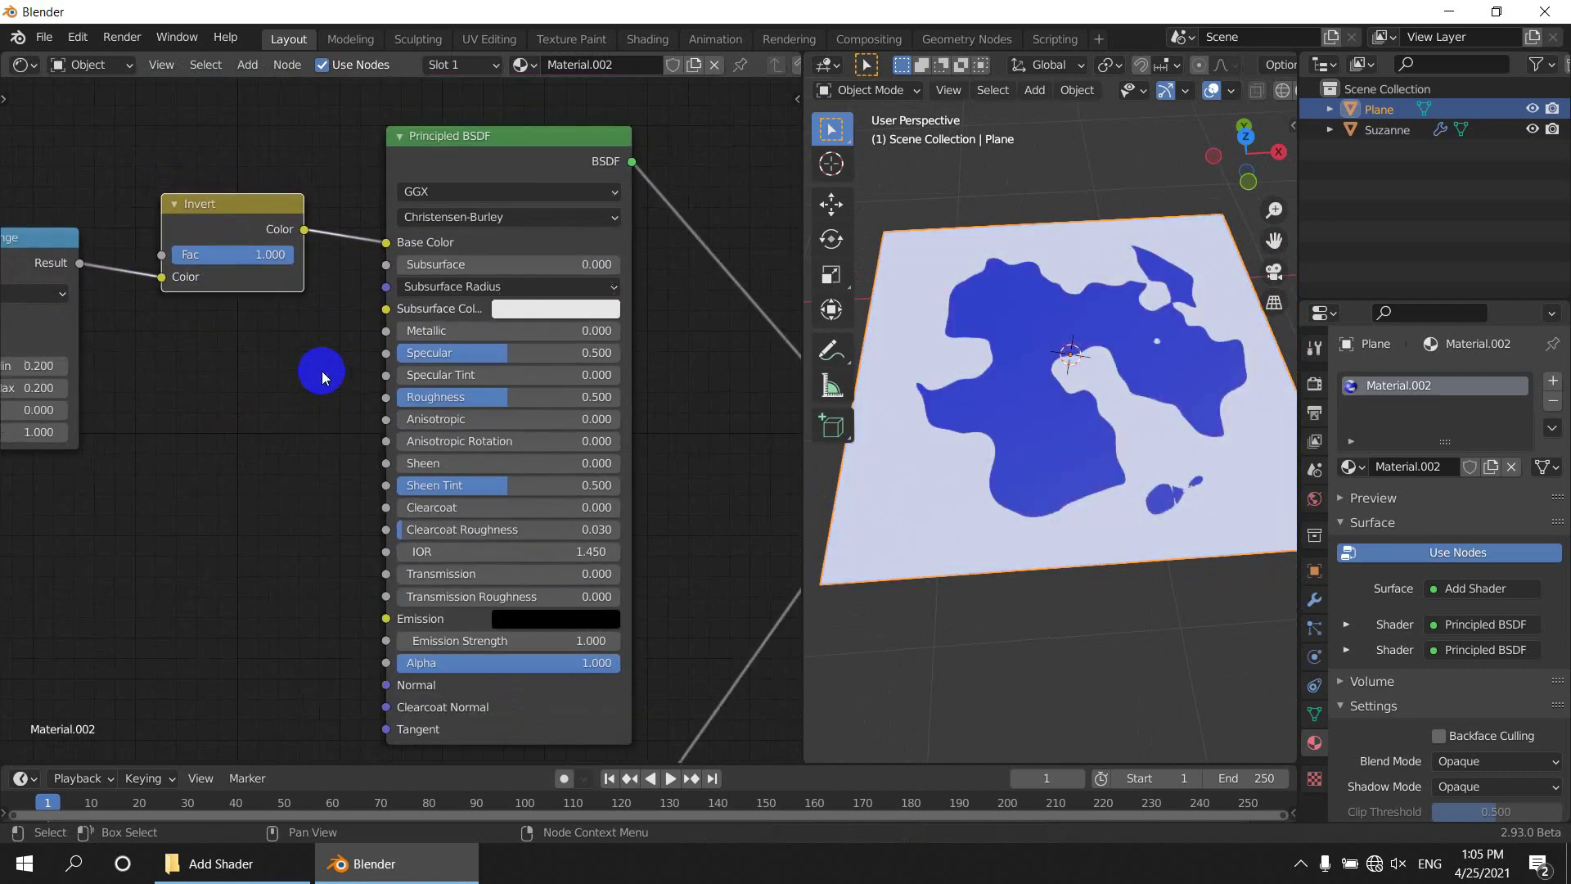
pyautogui.moveTo(476, 698); pyautogui.dragTo(401, 465, button='middle')
pyautogui.scroll(1, 402, 466)
pyautogui.scroll(2, 401, 465)
pyautogui.click(429, 499)
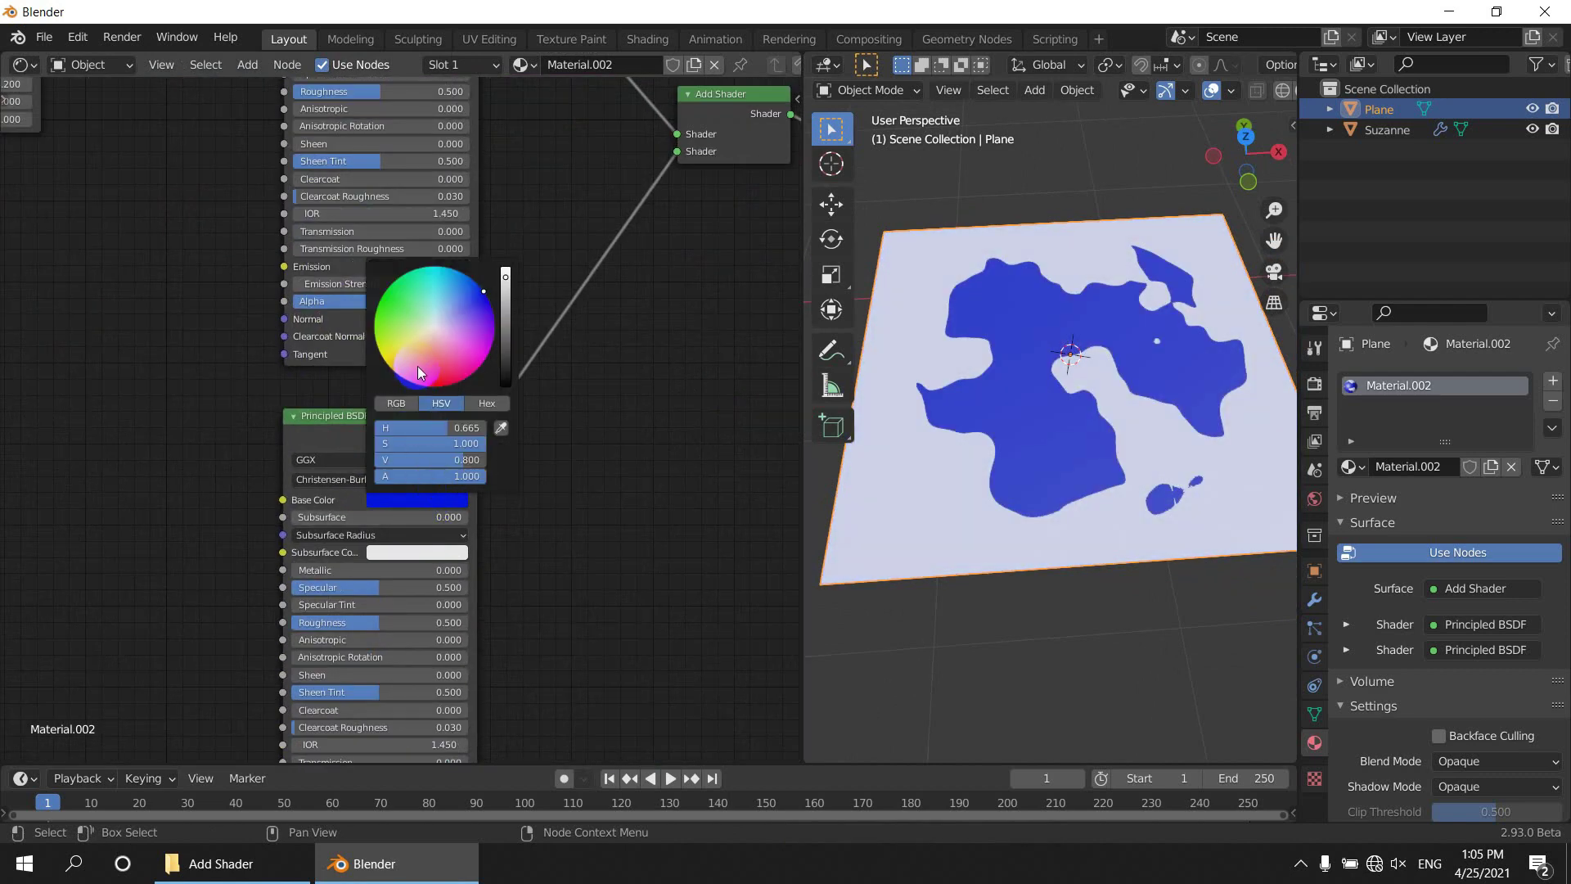
pyautogui.moveTo(417, 366)
pyautogui.mouseDown()
pyautogui.moveTo(459, 360)
pyautogui.moveTo(499, 275)
pyautogui.moveTo(384, 295)
pyautogui.moveTo(378, 380)
pyautogui.moveTo(435, 383)
pyautogui.mouseUp()
pyautogui.scroll(1, 1083, 458)
pyautogui.moveTo(1083, 458); pyautogui.dragTo(1111, 440, button='middle')
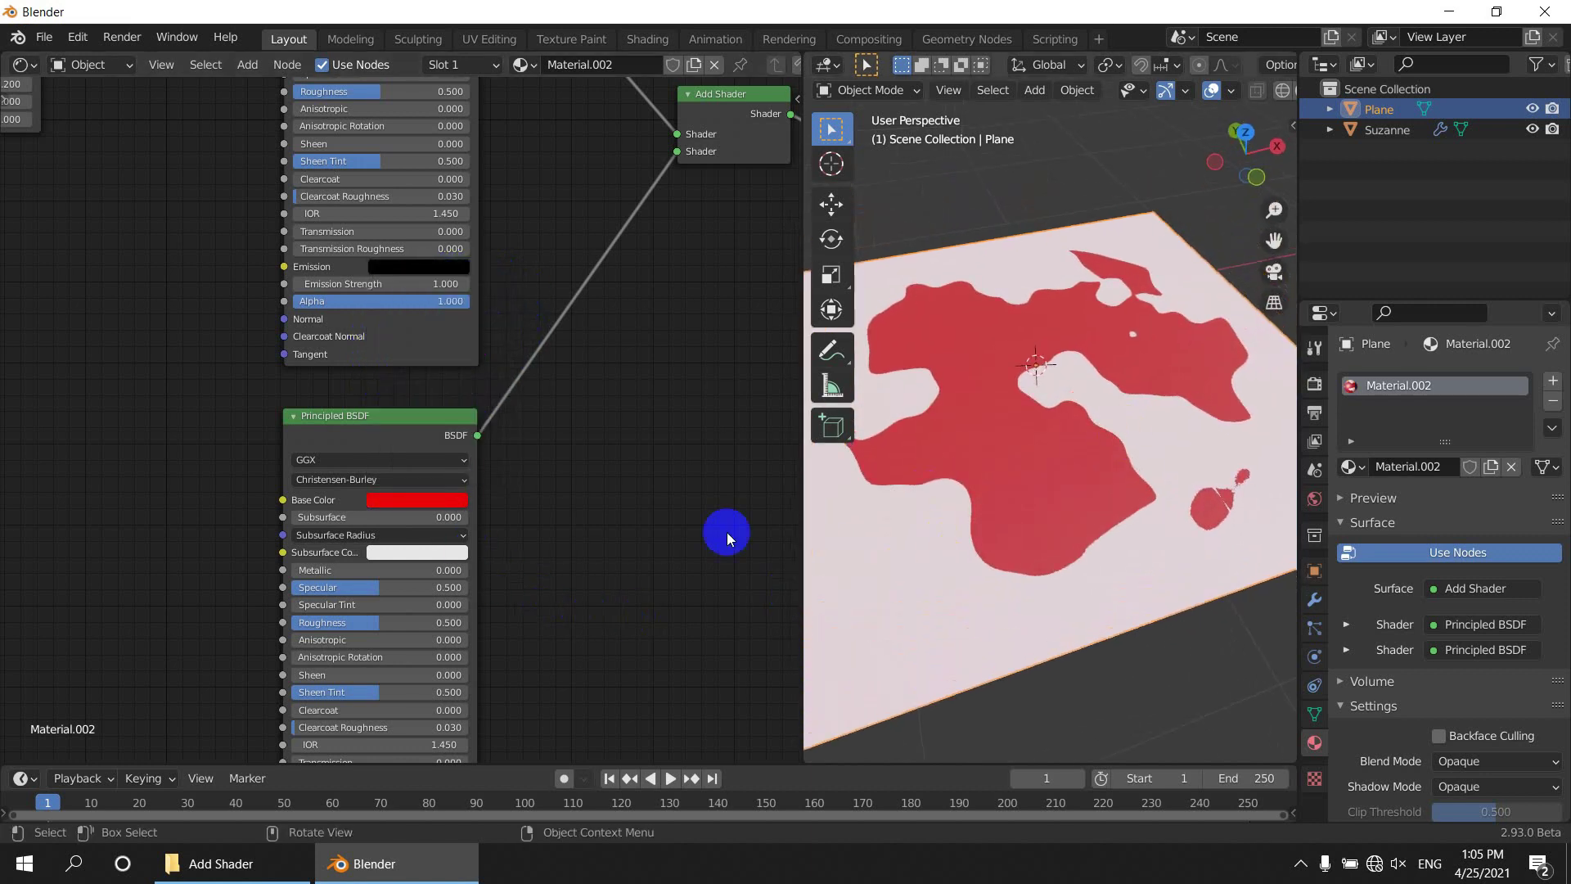
# Set the red Principled BSDF's Metallic to 1.000 and its Roughness to 0.065.
pyautogui.moveTo(394, 567); pyautogui.dragTo(554, 568)
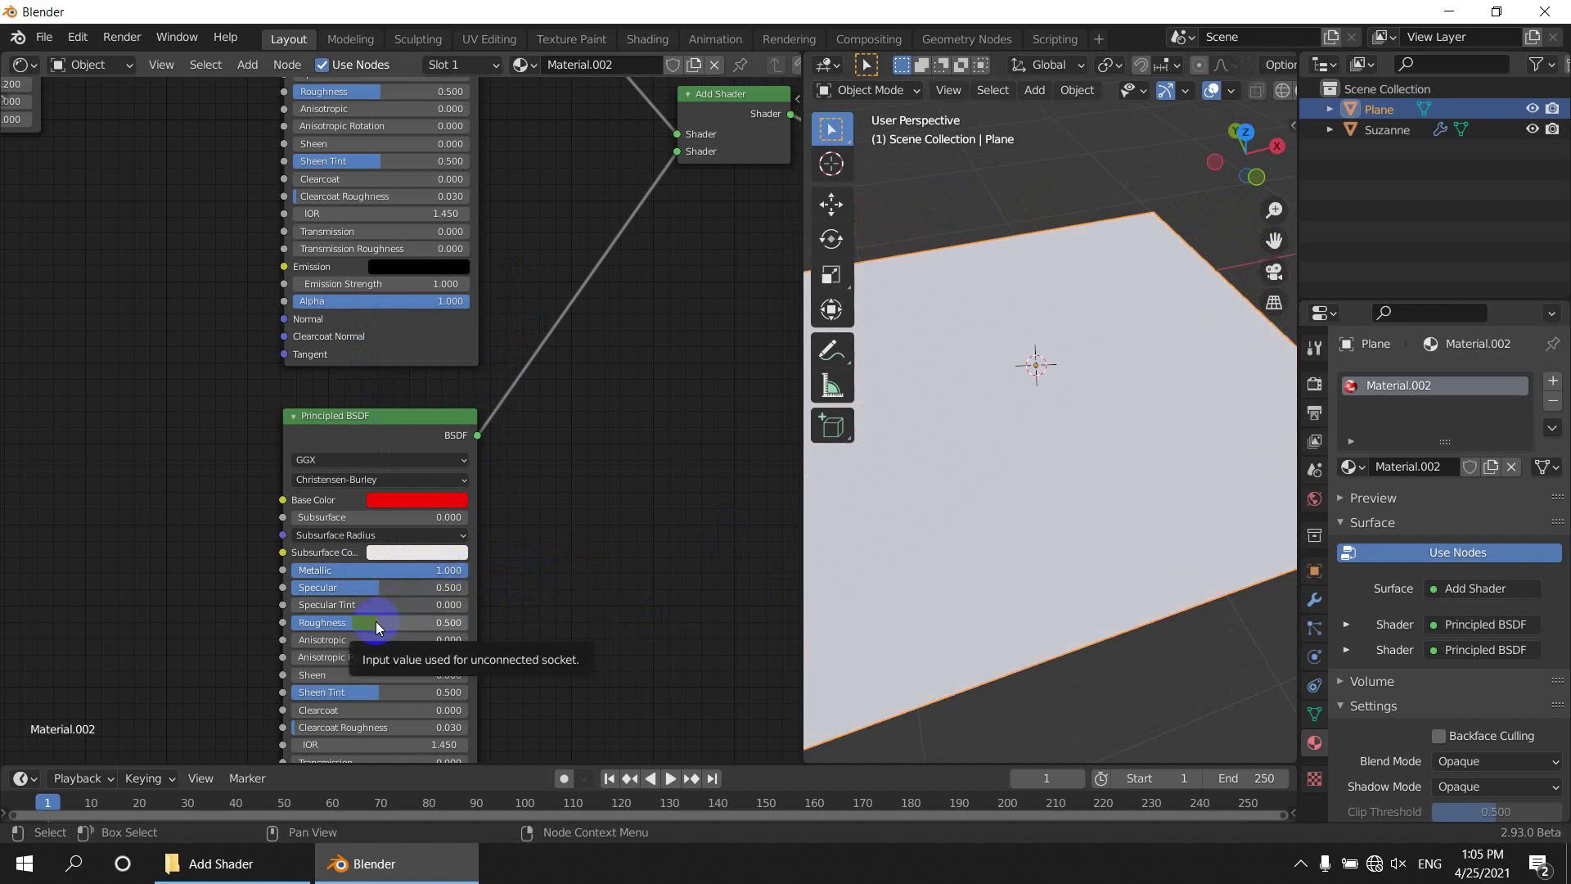
pyautogui.moveTo(376, 621); pyautogui.dragTo(250, 621)
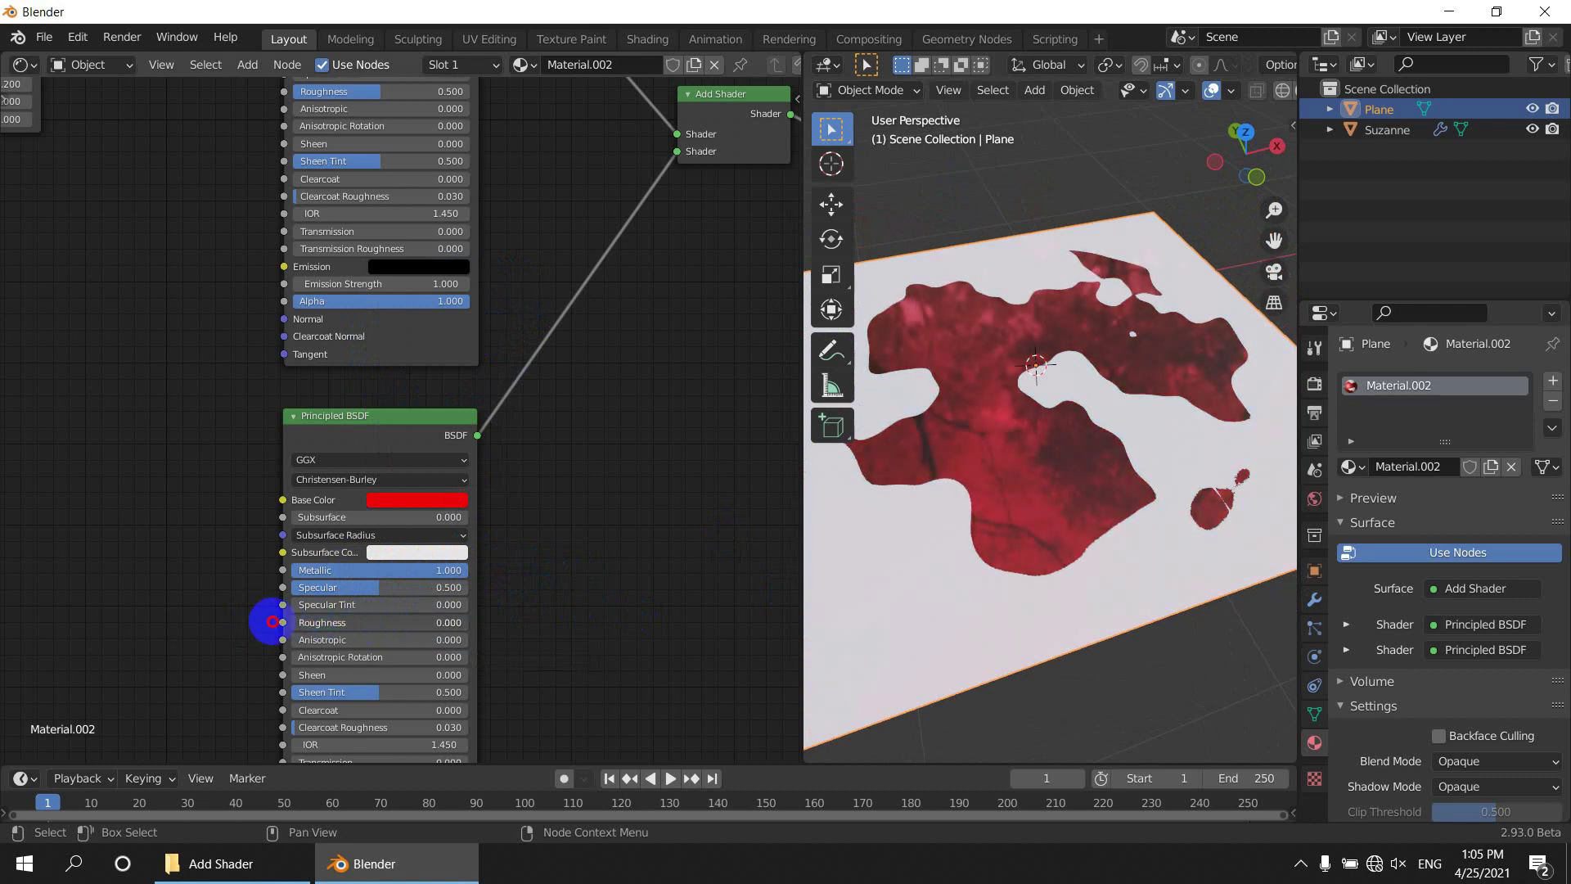
pyautogui.moveTo(999, 480); pyautogui.dragTo(810, 458, button='middle')
pyautogui.moveTo(476, 558); pyautogui.dragTo(463, 463, button='middle')
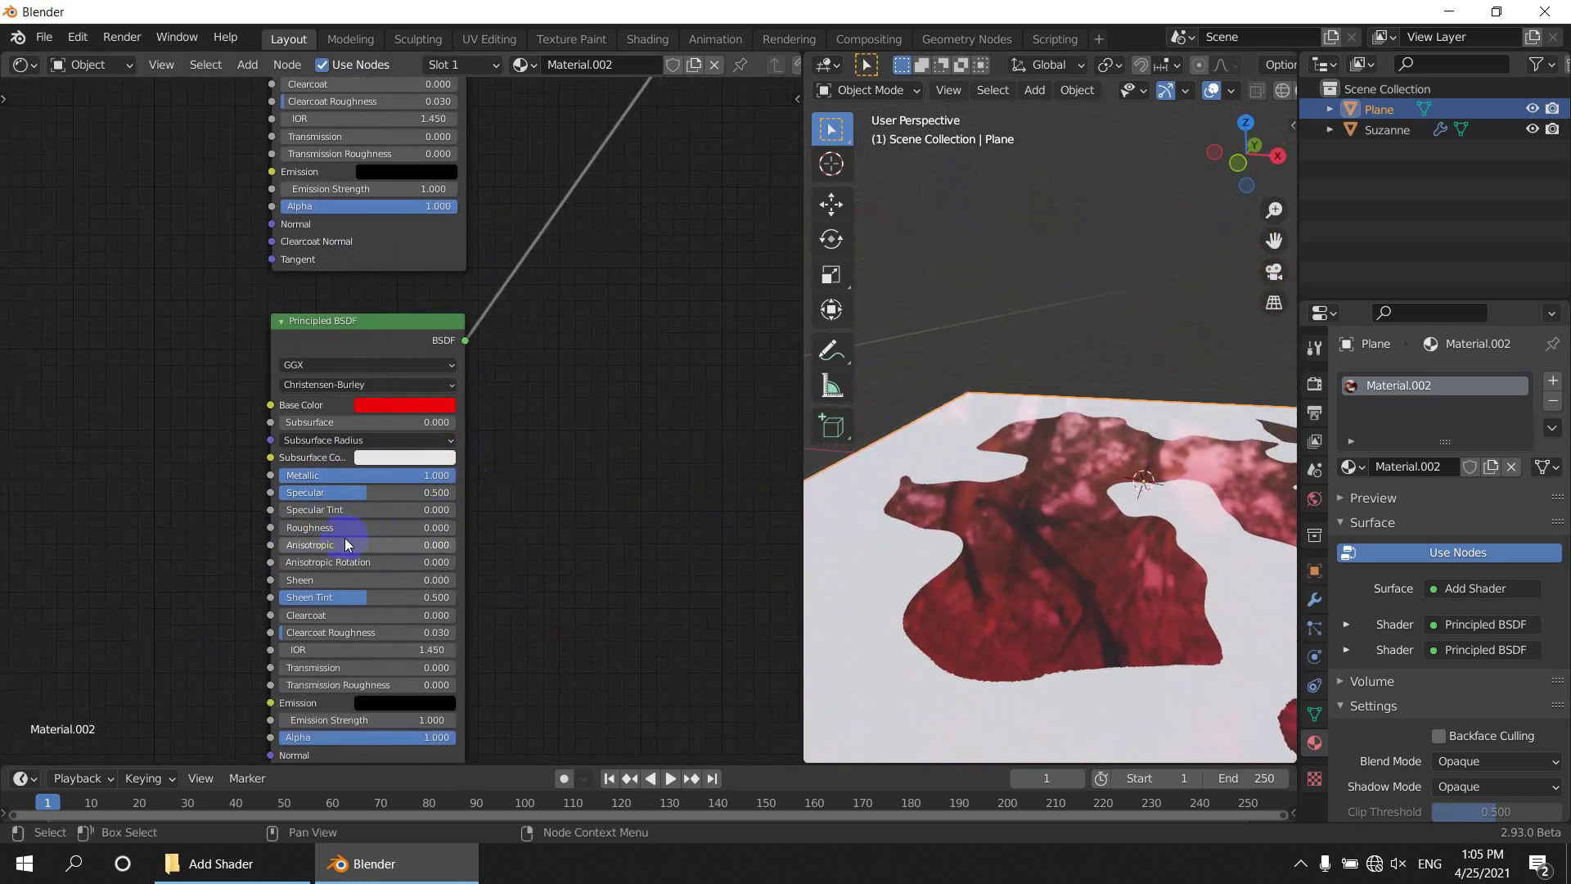
pyautogui.moveTo(321, 527); pyautogui.dragTo(321, 529)
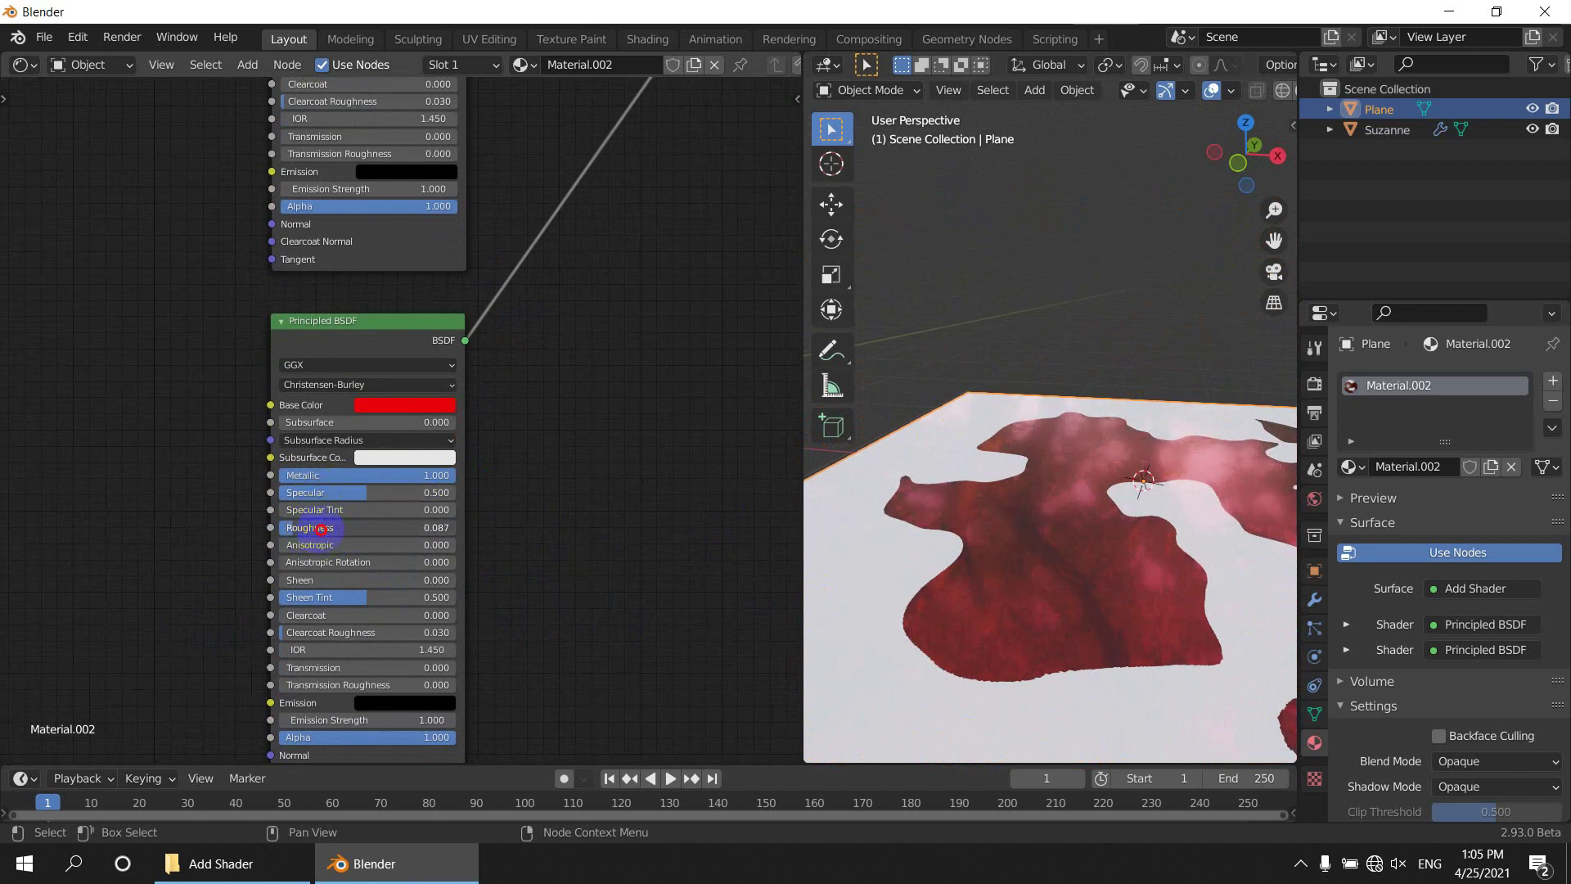
pyautogui.moveTo(1152, 625); pyautogui.dragTo(1135, 597, button='middle')
pyautogui.scroll(-2, 425, 553)
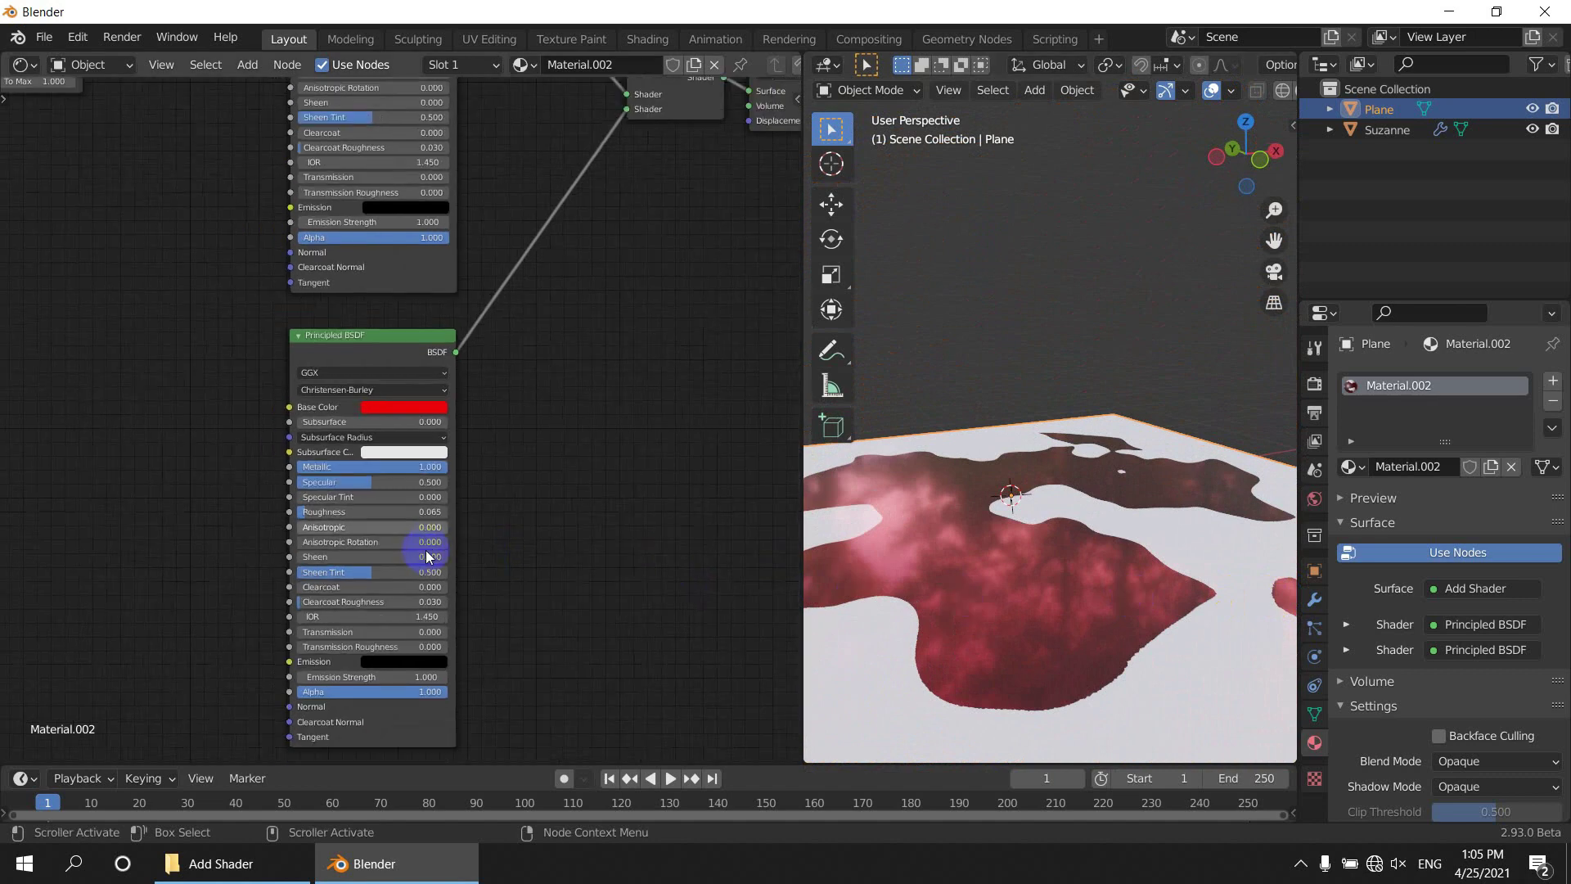
# Enlarge the 3D viewport and add another plane on an empty floor area away from the first plane.
pyautogui.scroll(-7, 983, 570)
pyautogui.keyDown('shift'); pyautogui.moveTo(1050, 464); pyautogui.dragTo(1317, 563, button='middle'); pyautogui.keyUp('shift')
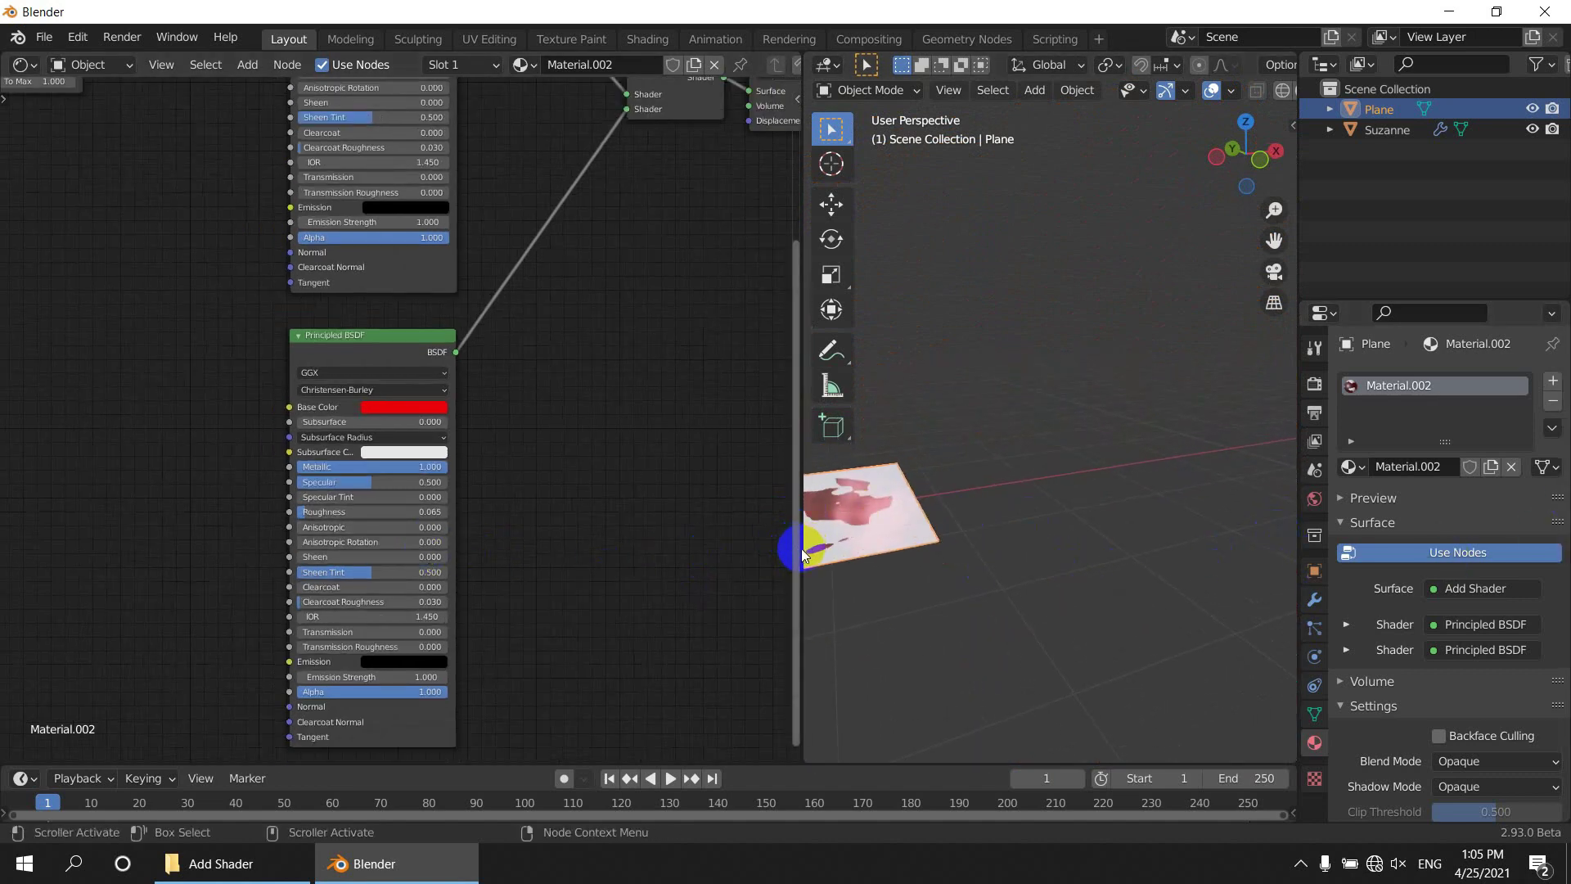
pyautogui.moveTo(802, 550); pyautogui.dragTo(473, 582)
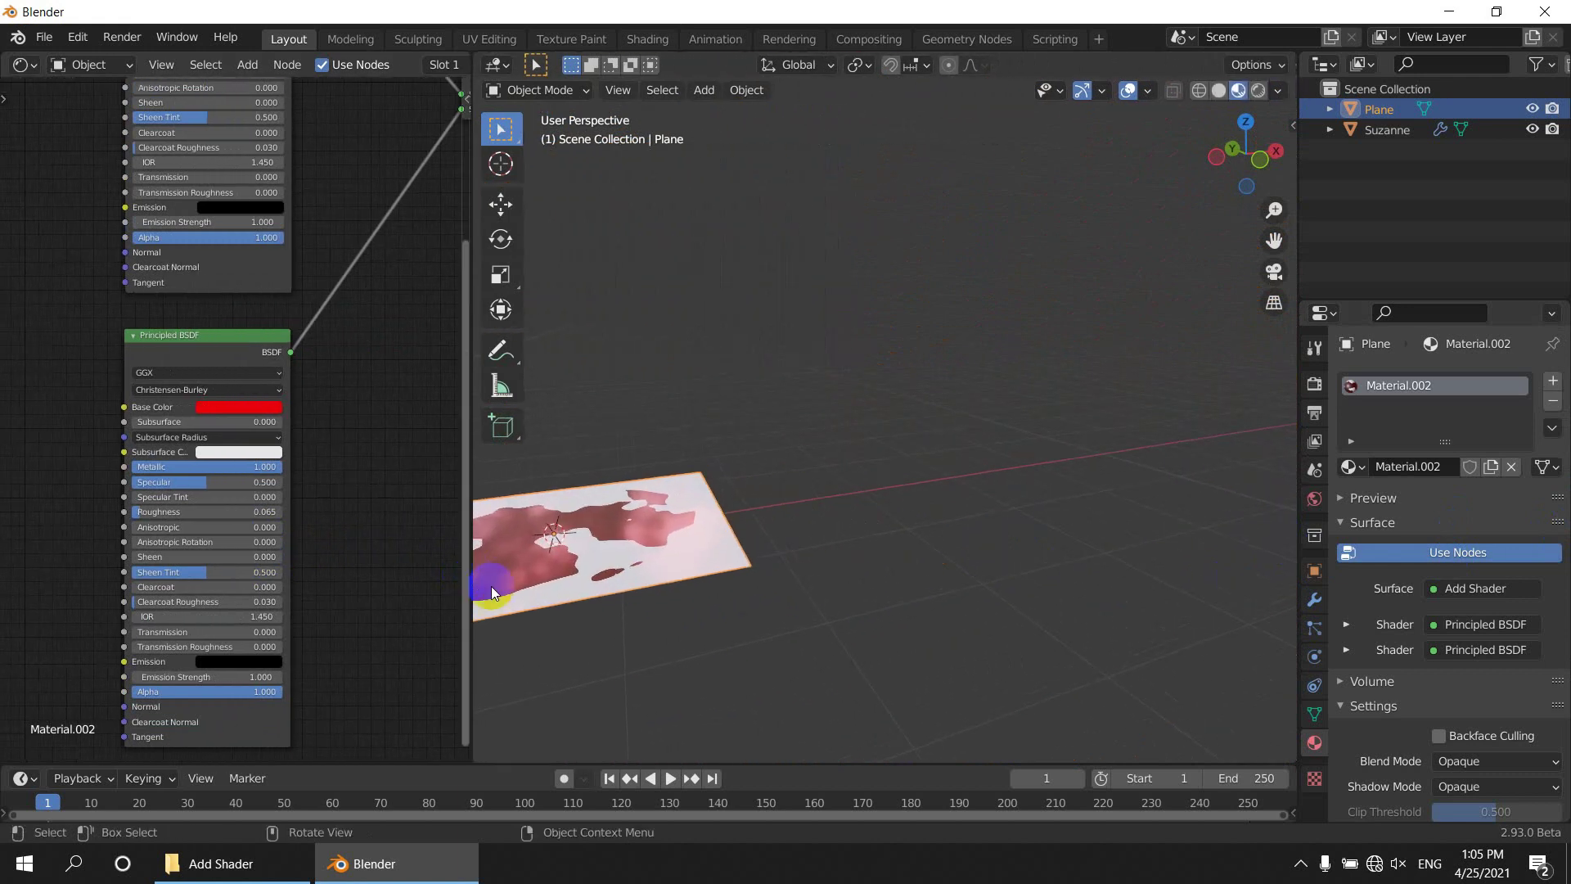
pyautogui.moveTo(994, 536); pyautogui.dragTo(651, 605, button='middle')
pyautogui.scroll(2, 754, 553)
pyautogui.keyDown('shift'); pyautogui.moveTo(891, 470); pyautogui.dragTo(818, 424, button='middle'); pyautogui.keyUp('shift')
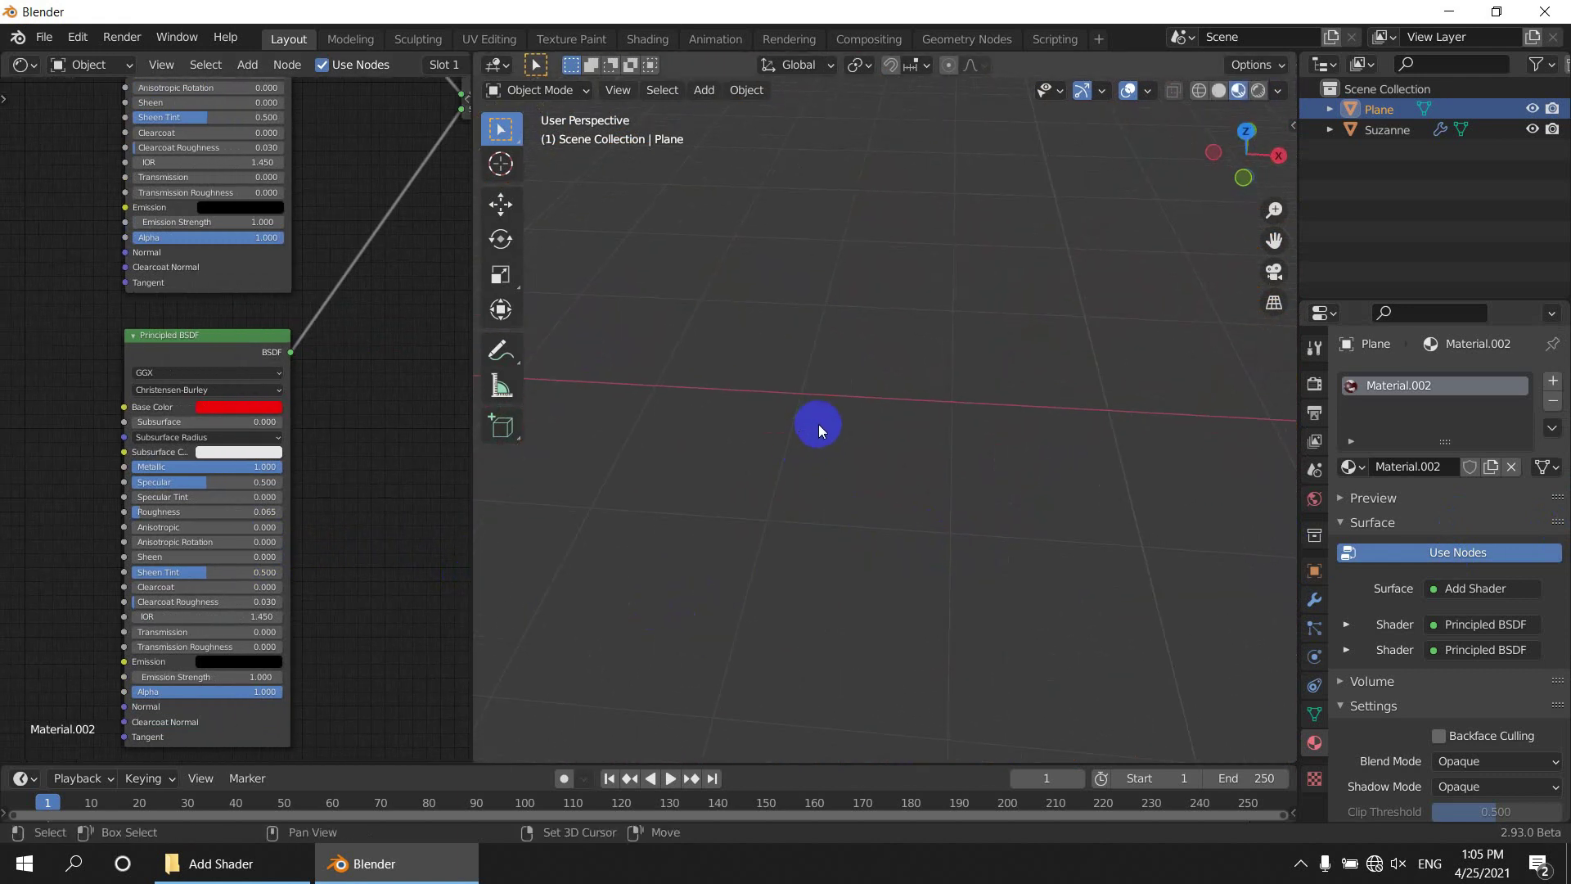
pyautogui.hotkey('shift', 'a')
pyautogui.moveTo(901, 429)
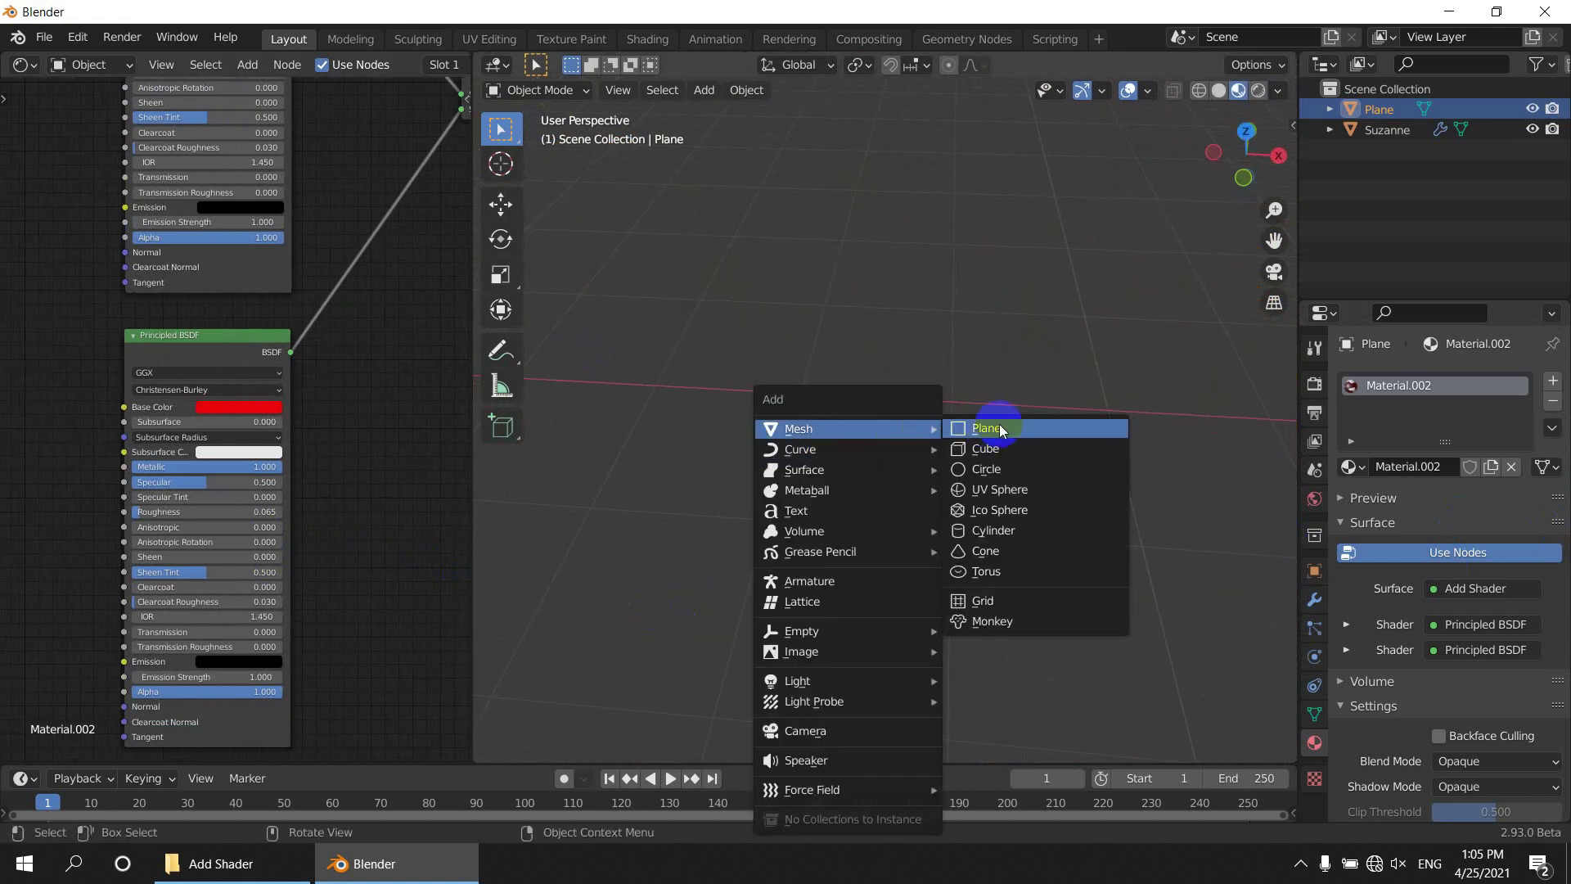
pyautogui.click(999, 423)
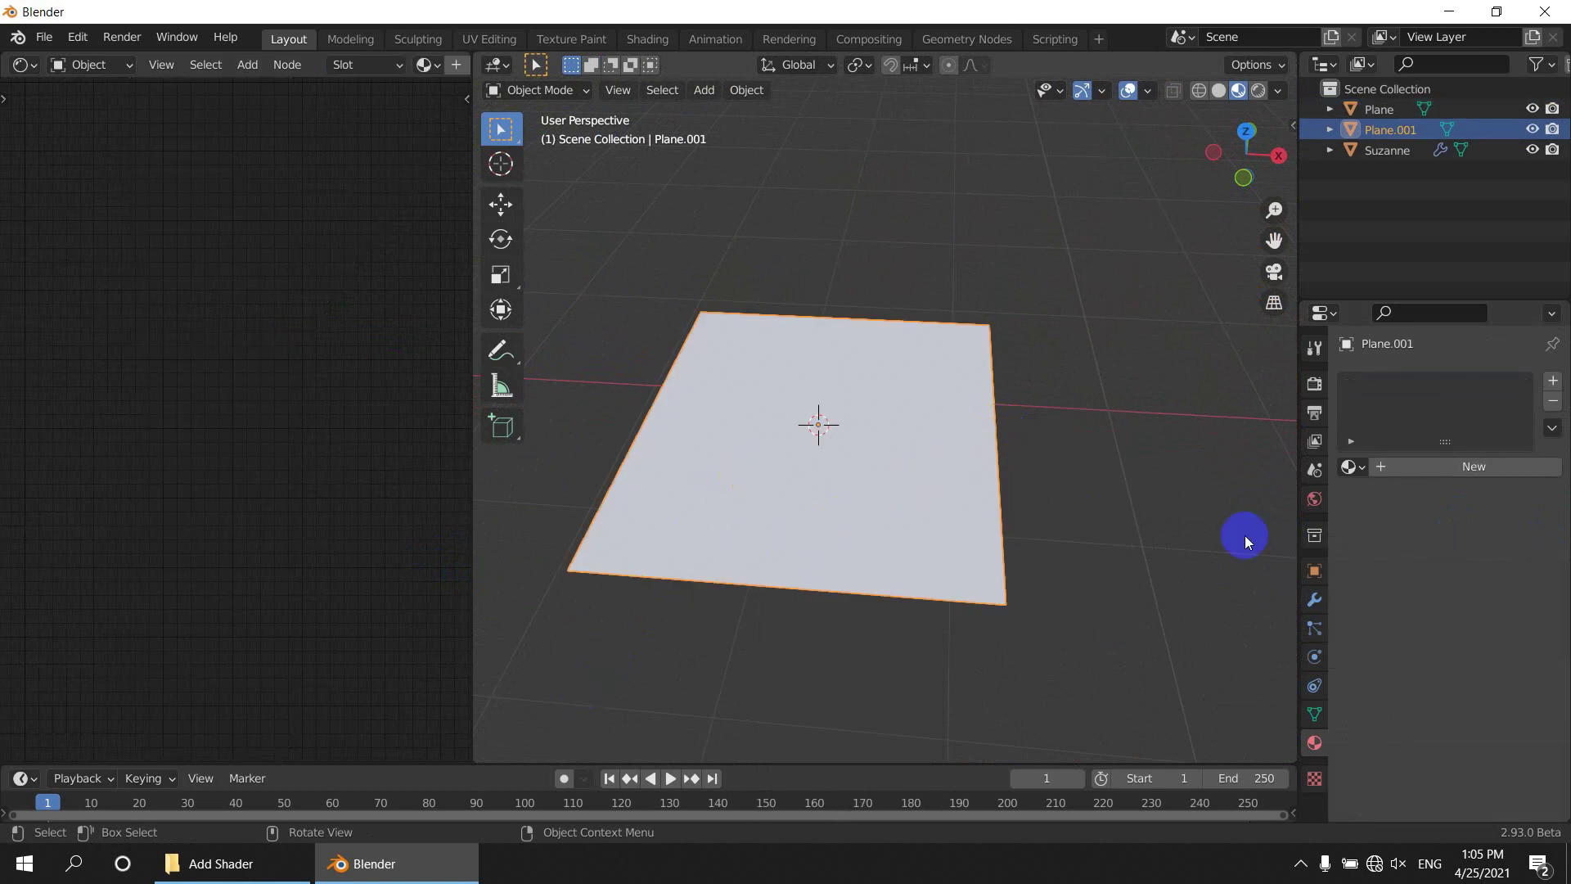
# Create a new material for the second plane and widen the node editor area.
pyautogui.click(1442, 466)
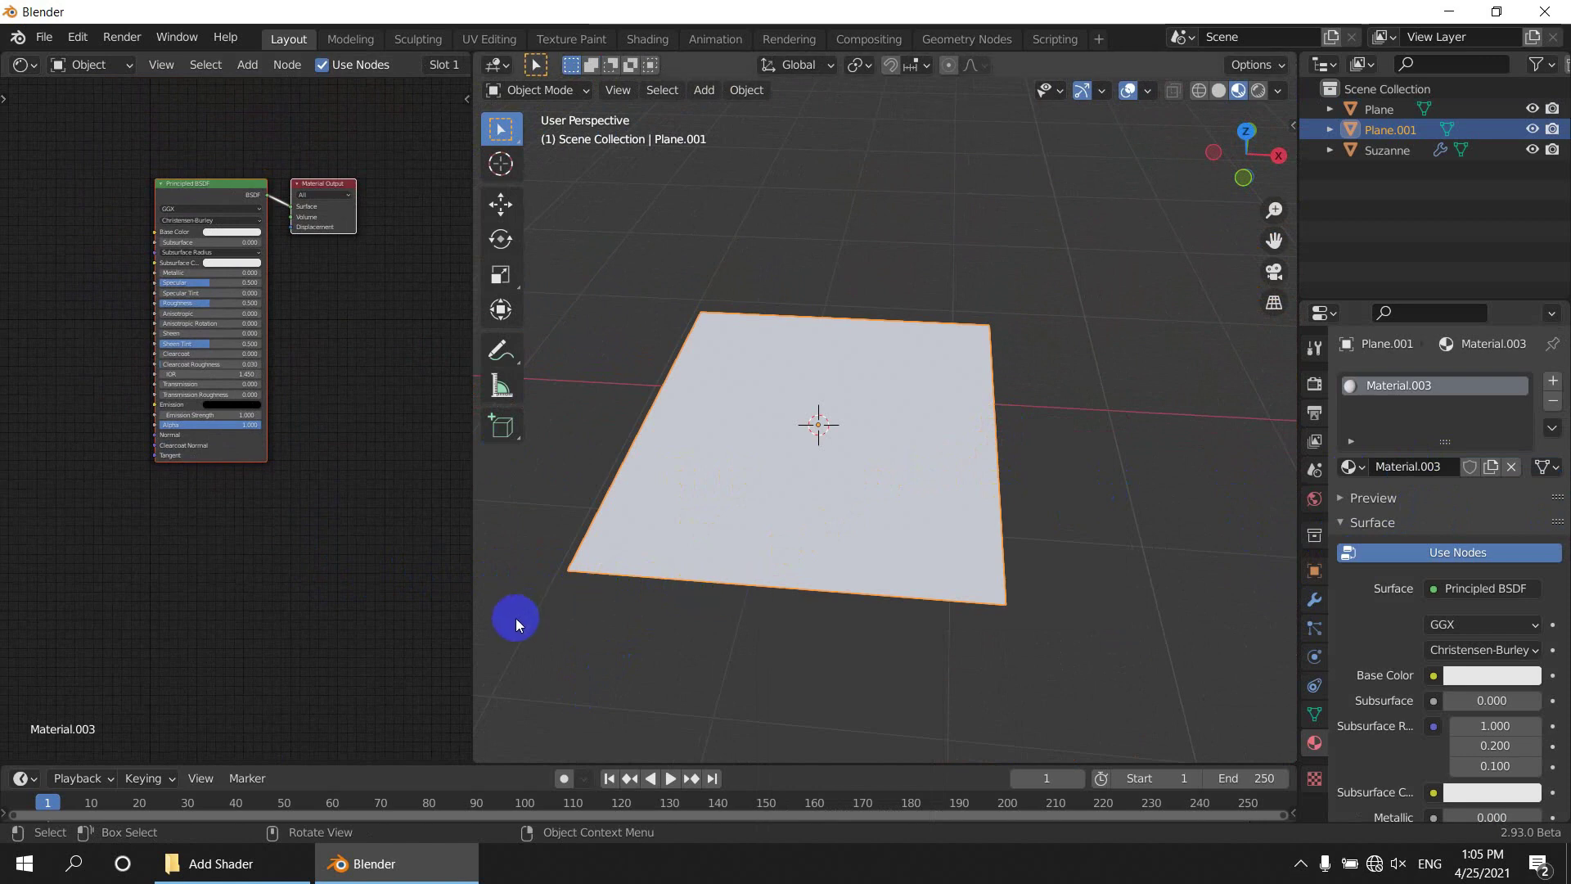
pyautogui.moveTo(468, 631); pyautogui.dragTo(759, 622)
pyautogui.scroll(2, 523, 389)
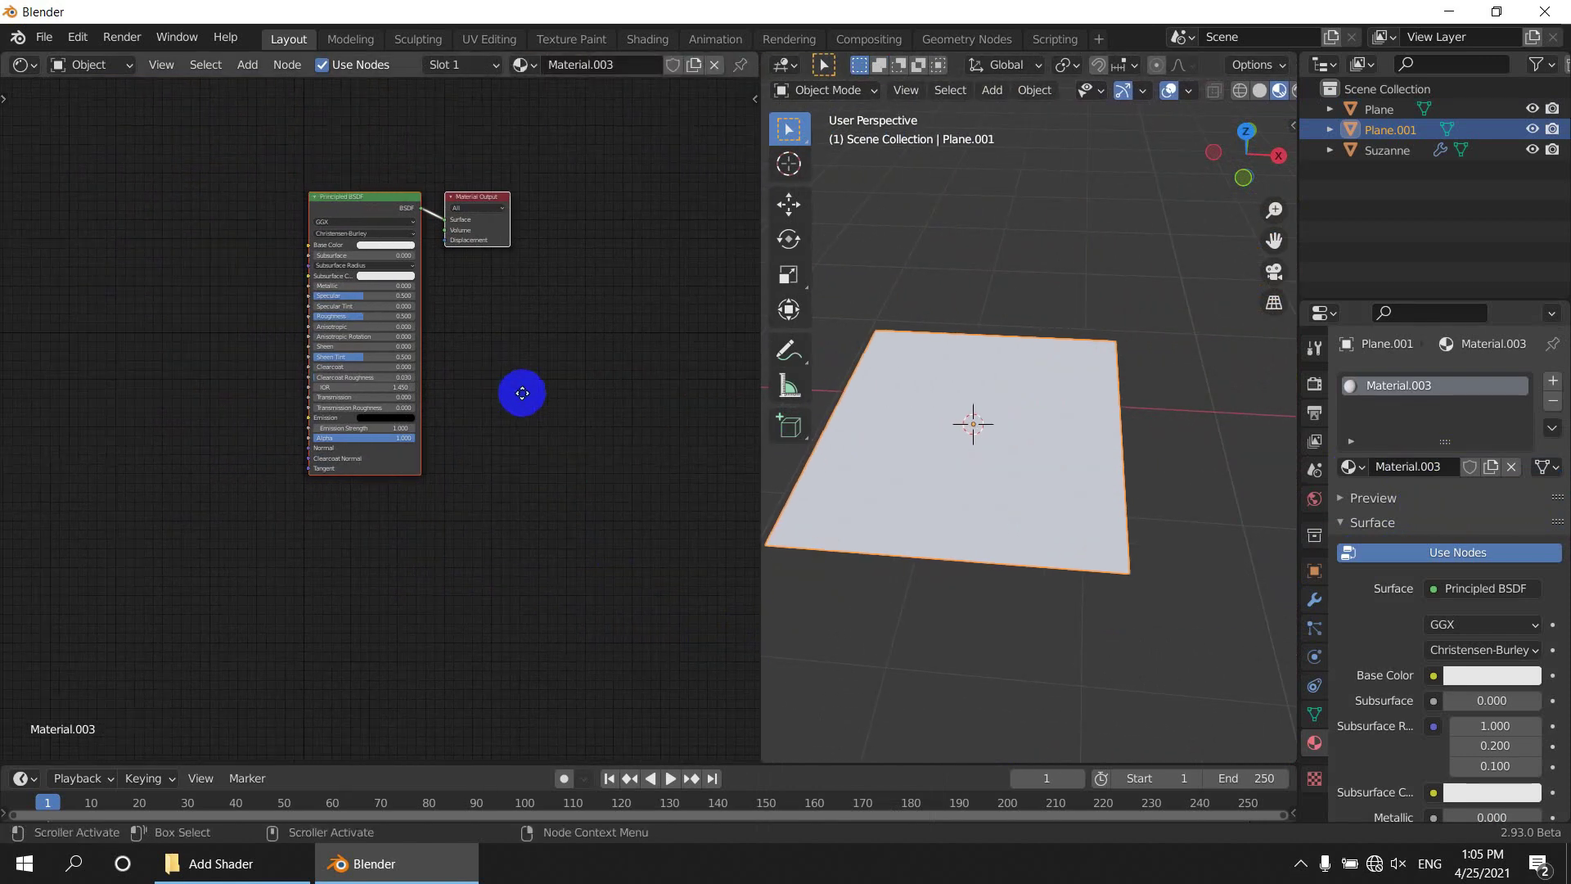
# Bring 1.jpg from the Add Shader folder into the node editor and connect its Color to the Principled BSDF's Base Color.
pyautogui.click(221, 863)
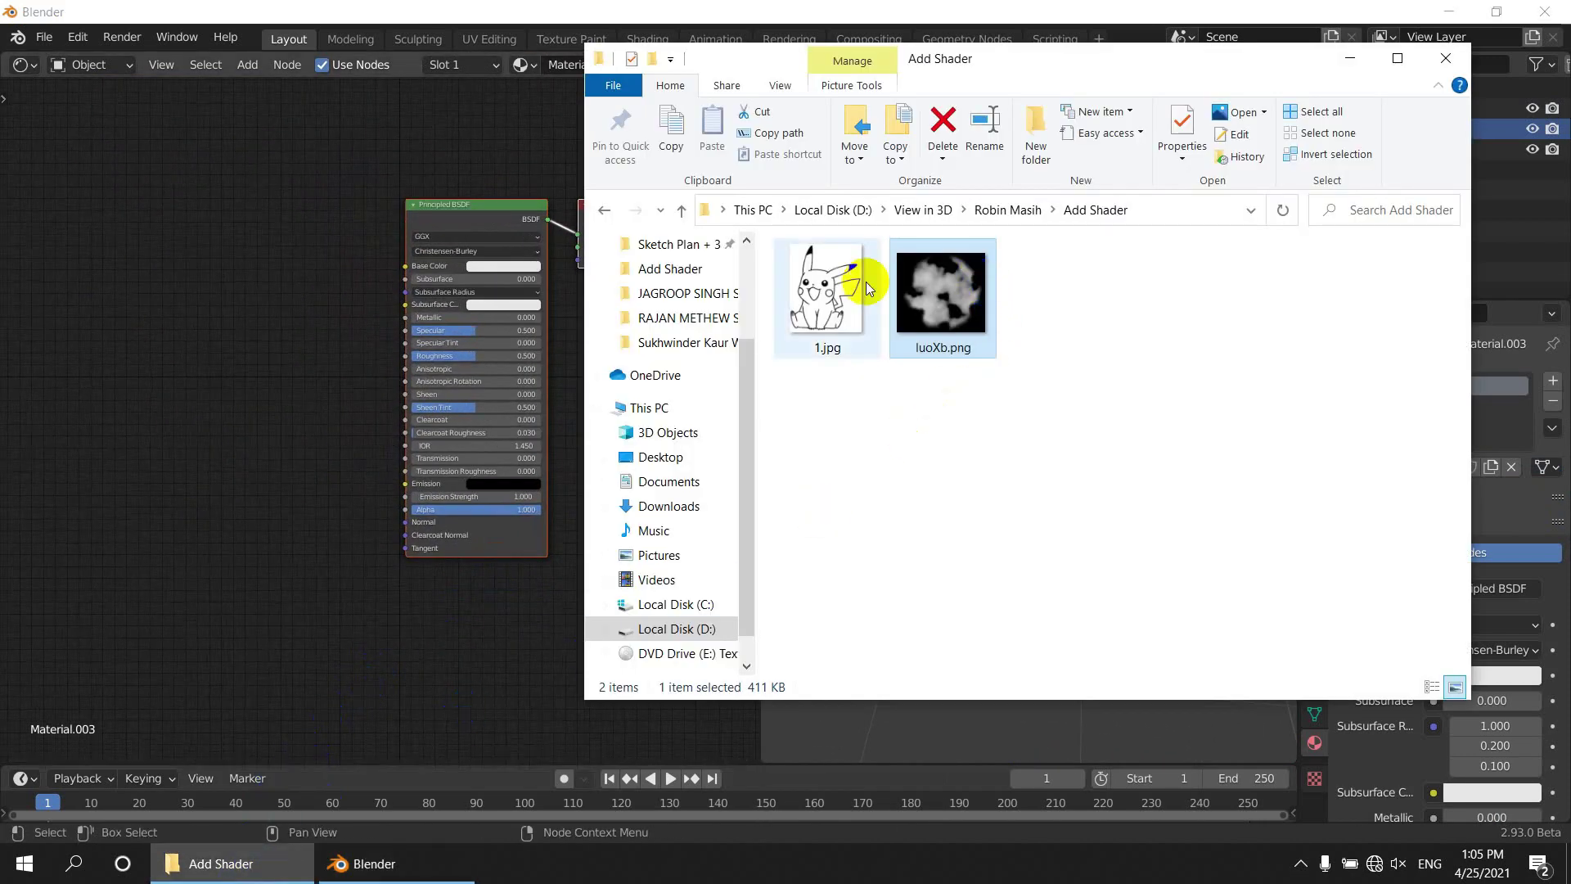
pyautogui.click(834, 276)
pyautogui.moveTo(127, 301); pyautogui.dragTo(164, 295)
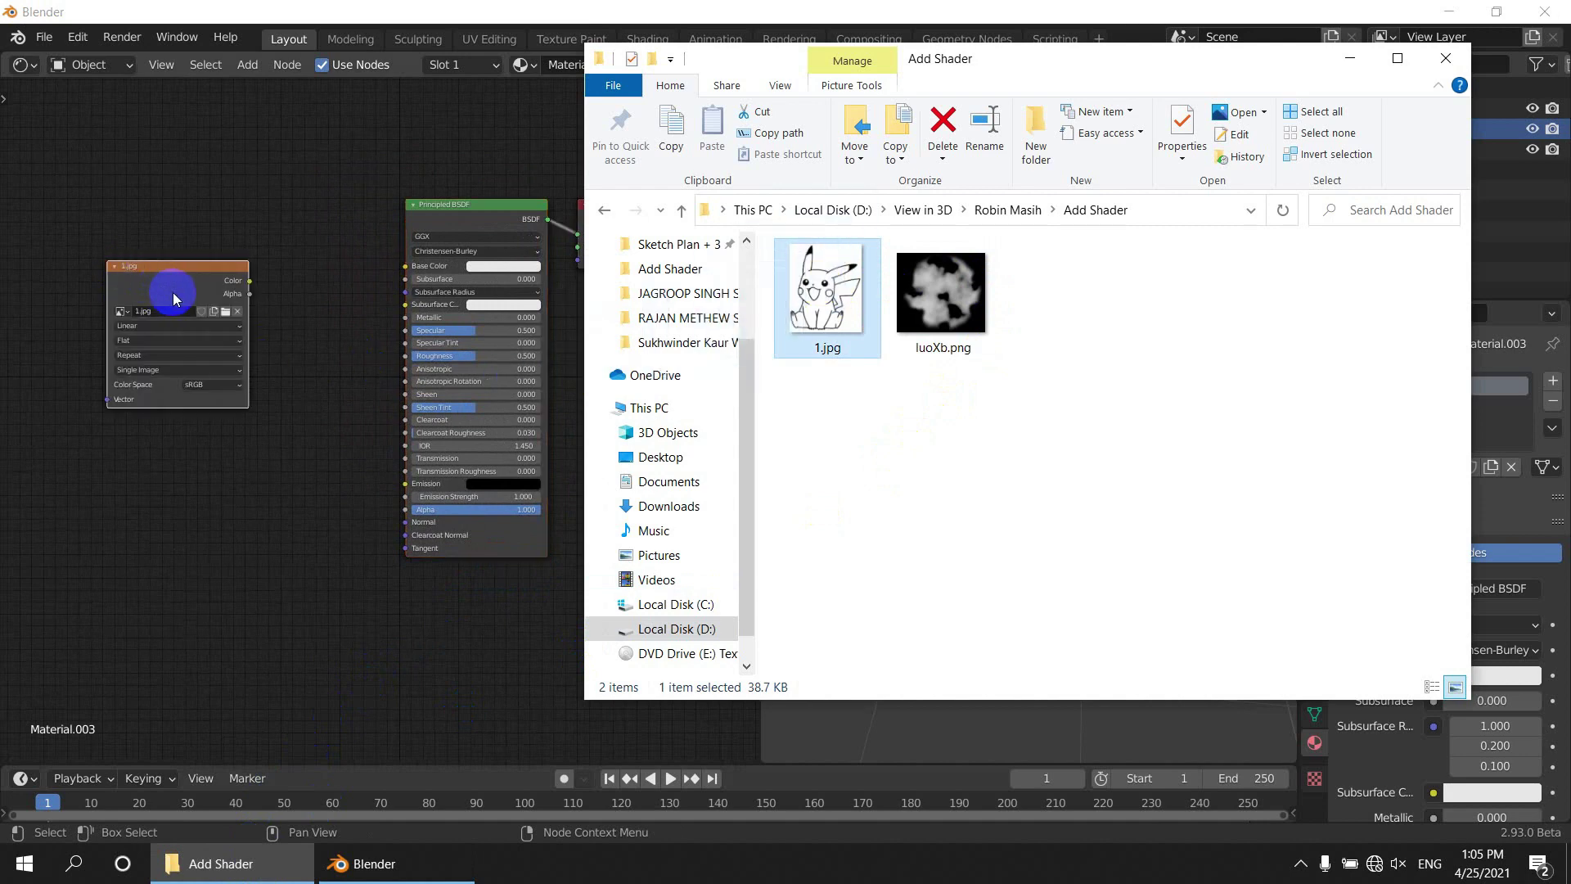
pyautogui.moveTo(177, 295); pyautogui.dragTo(443, 266)
pyautogui.moveTo(959, 488); pyautogui.dragTo(1143, 514, button='middle')
pyautogui.scroll(-3, 432, 411)
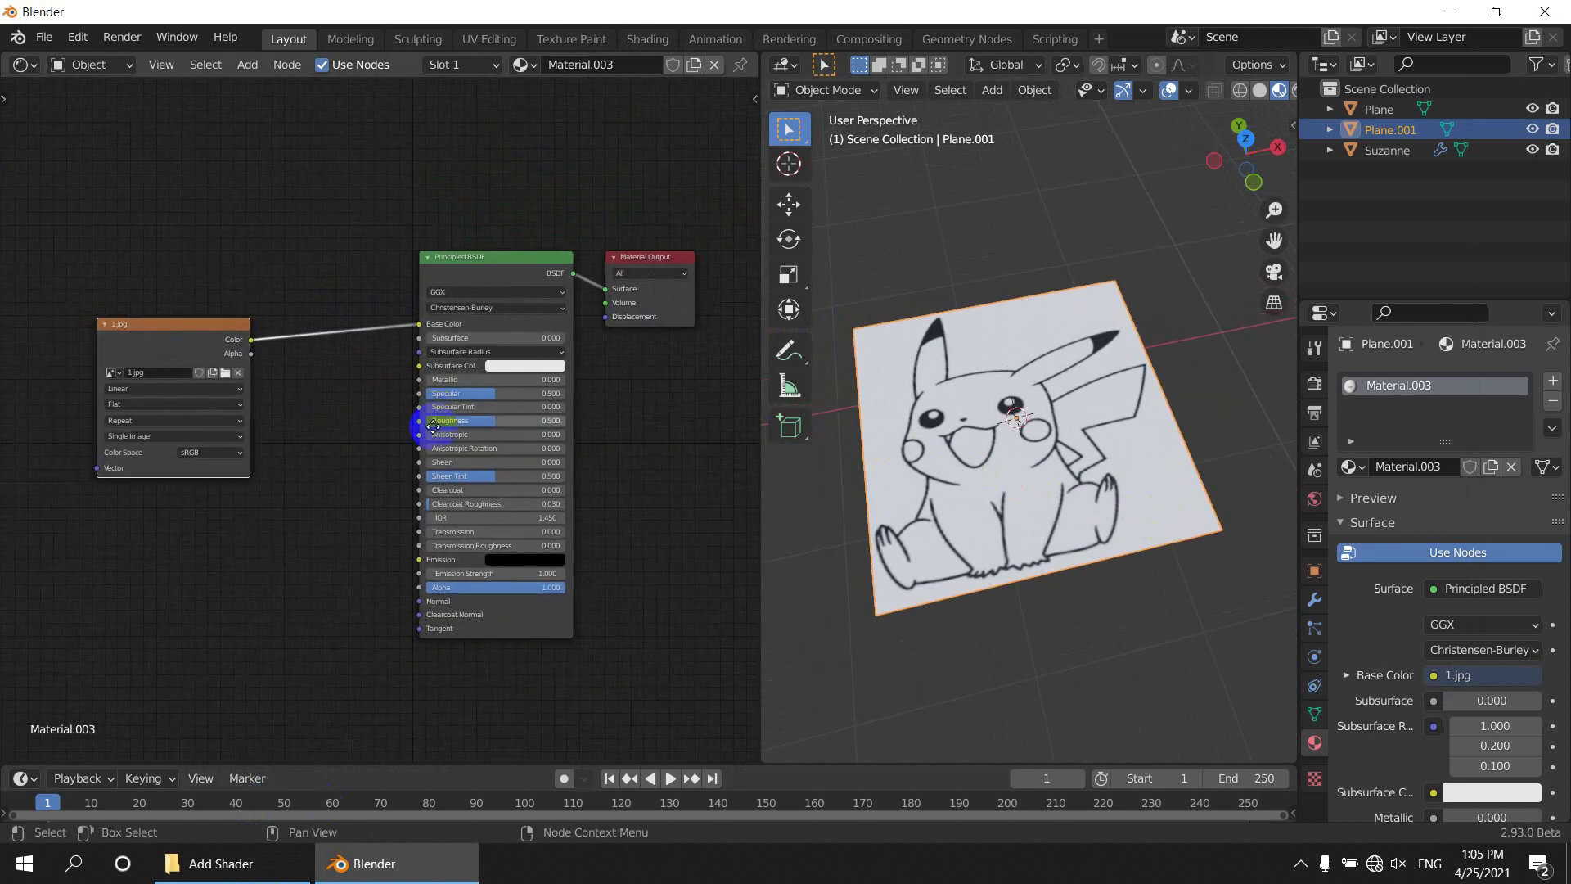
# Move the Material Output aside and insert an Add Shader node between it and the Principled BSDF.
pyautogui.moveTo(425, 424); pyautogui.dragTo(237, 389, button='middle')
pyautogui.moveTo(433, 227); pyautogui.dragTo(638, 330)
pyautogui.hotkey('shift', 'a')
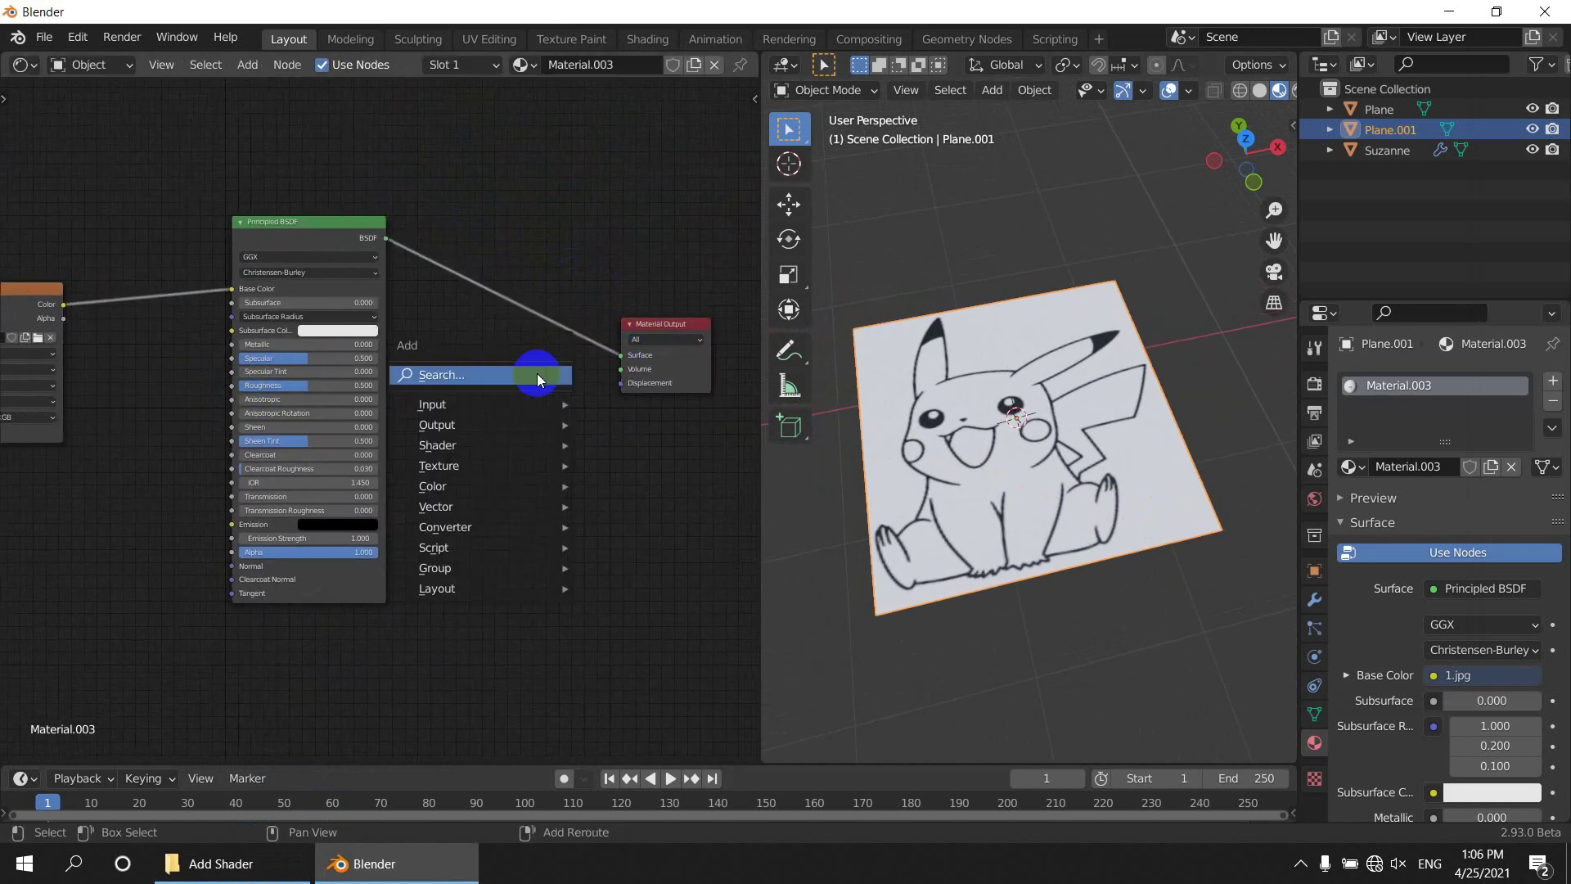
pyautogui.click(537, 373)
pyautogui.write('ad')
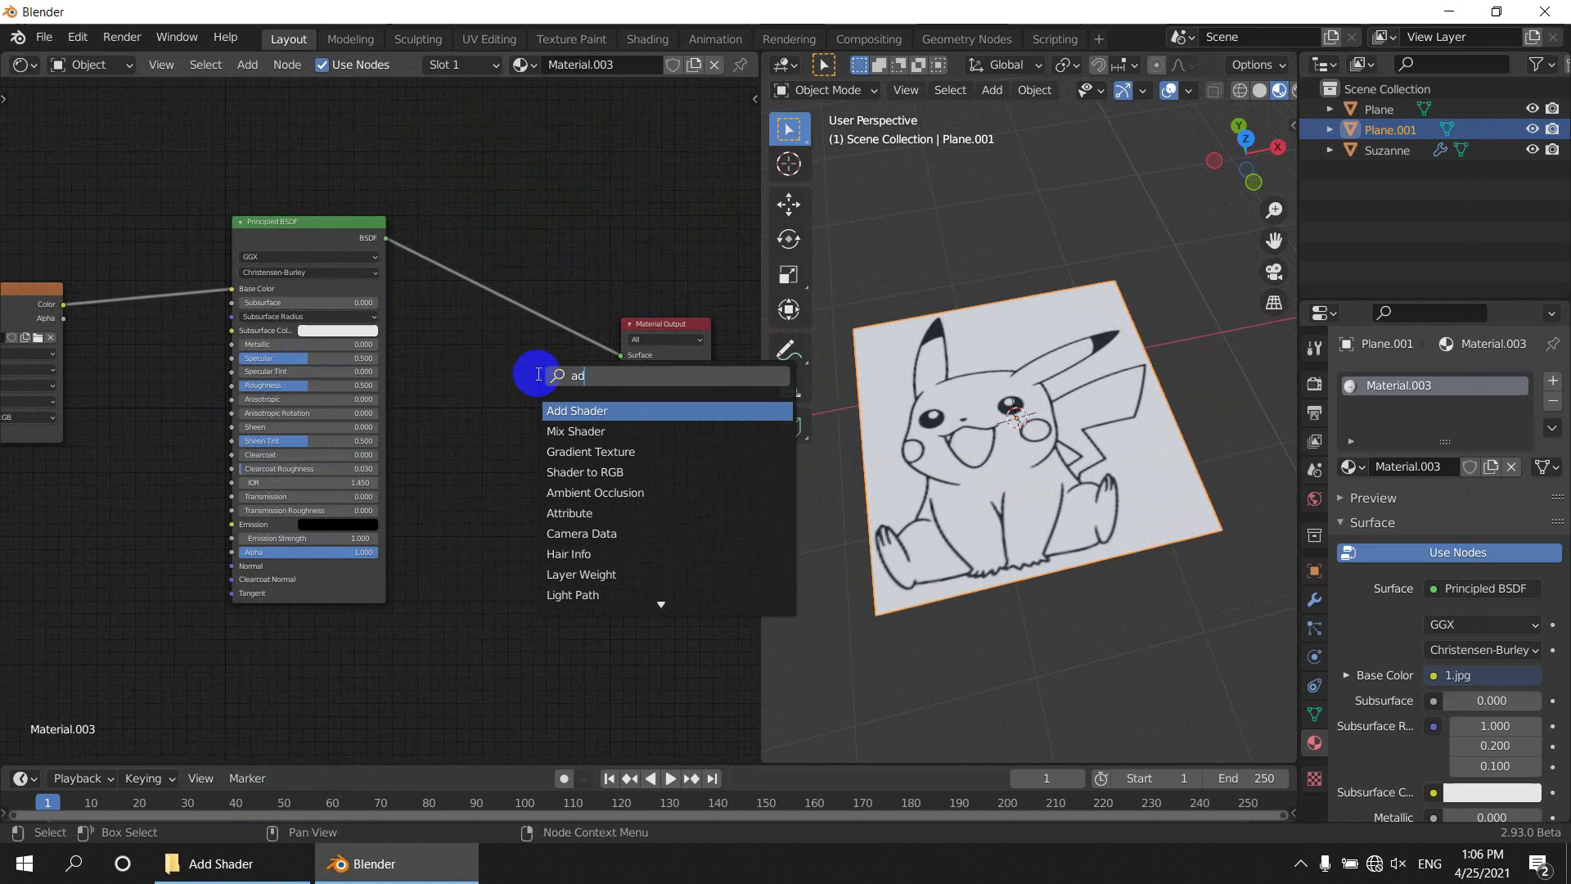
pyautogui.click(576, 411)
pyautogui.click(554, 333)
# Duplicate the Principled BSDF directly below the original and connect its BSDF output to the Add Shader's second Shader input.
pyautogui.keyDown('shift'); pyautogui.scroll(-2, 480, 428); pyautogui.keyUp('shift')
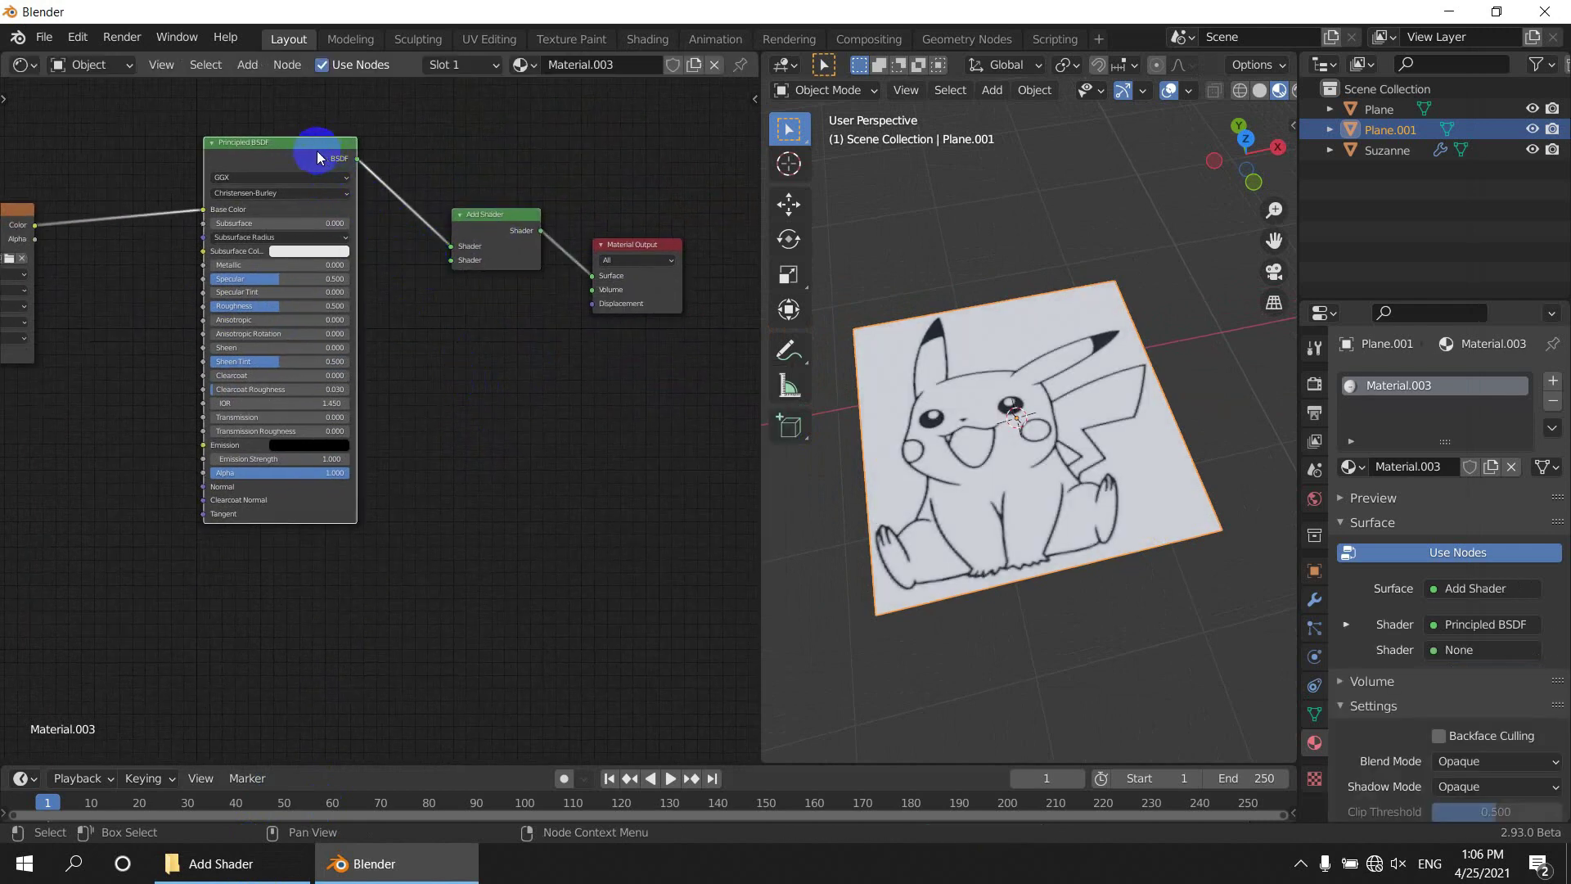
pyautogui.hotkey('shift', 'd')
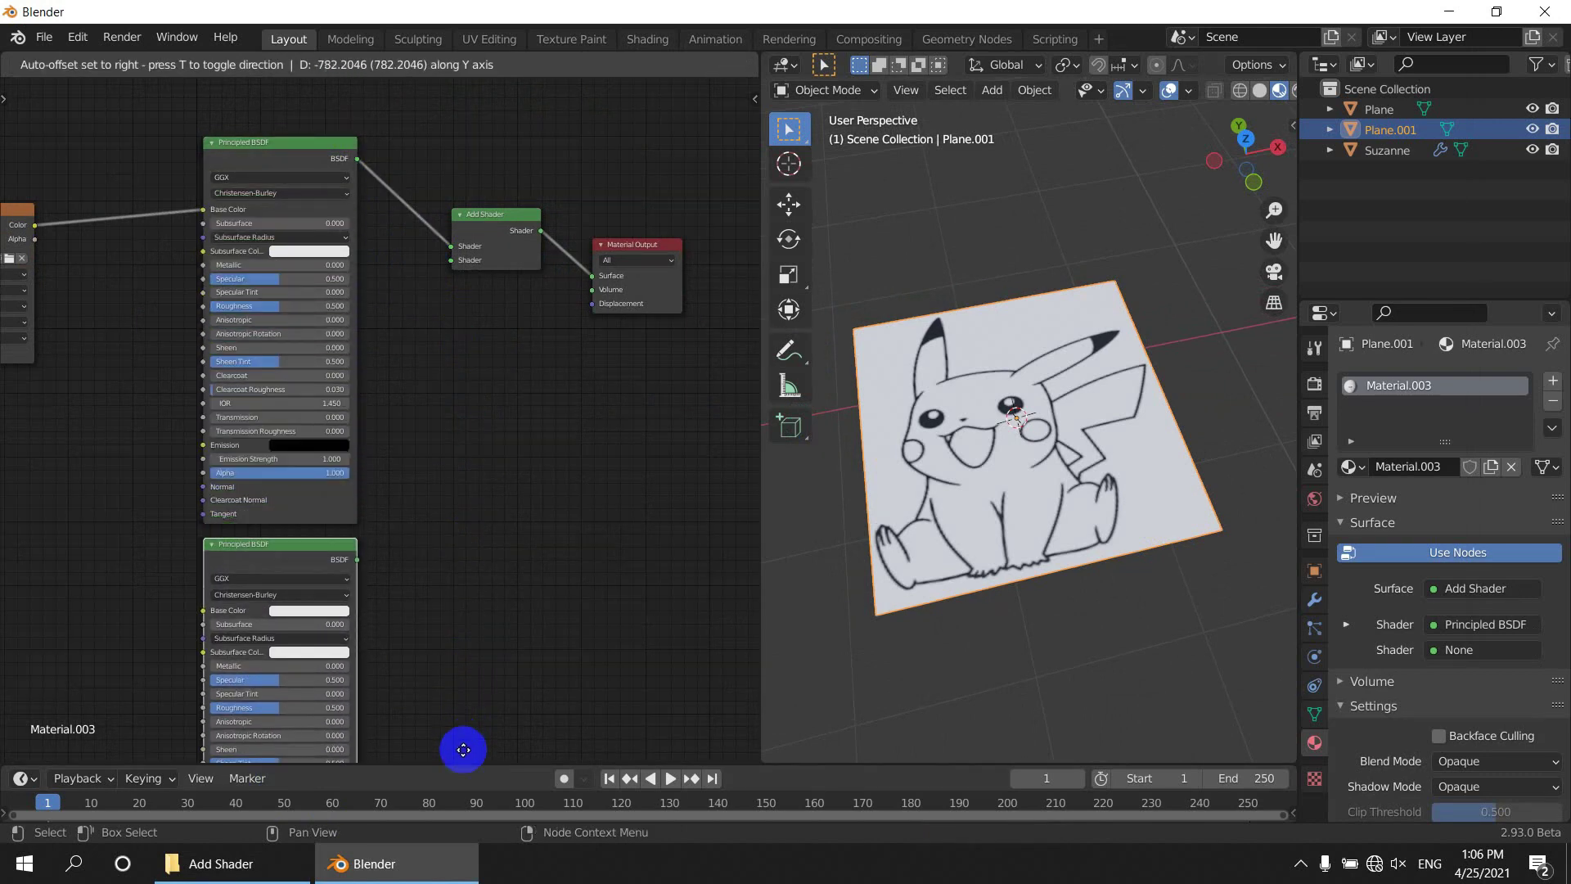
pyautogui.click(455, 744)
pyautogui.scroll(2, 432, 442)
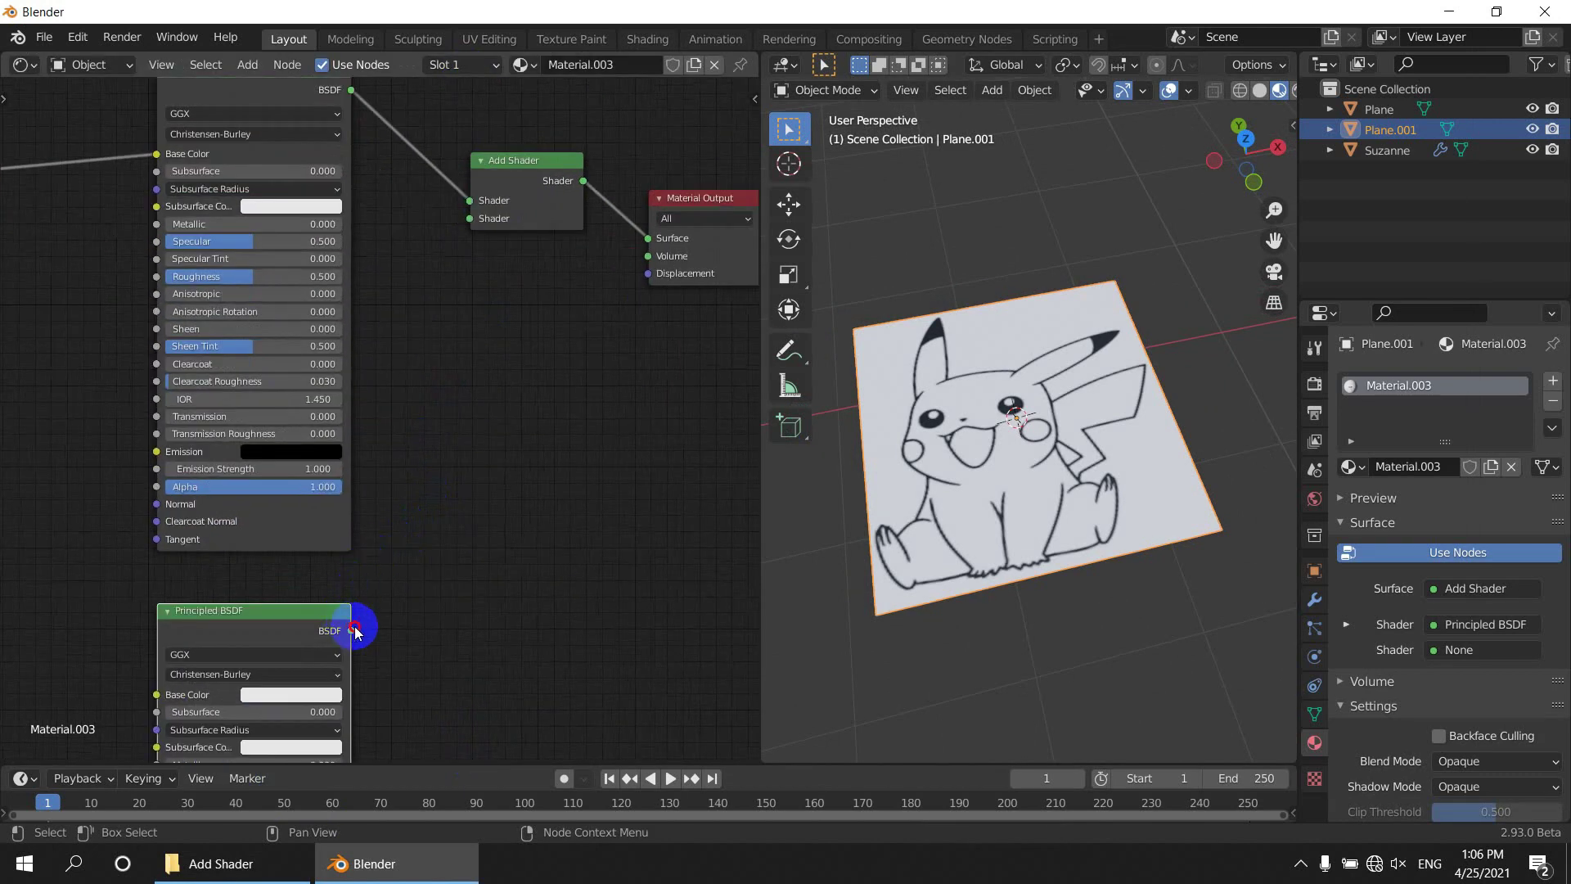
pyautogui.moveTo(355, 630); pyautogui.dragTo(469, 218)
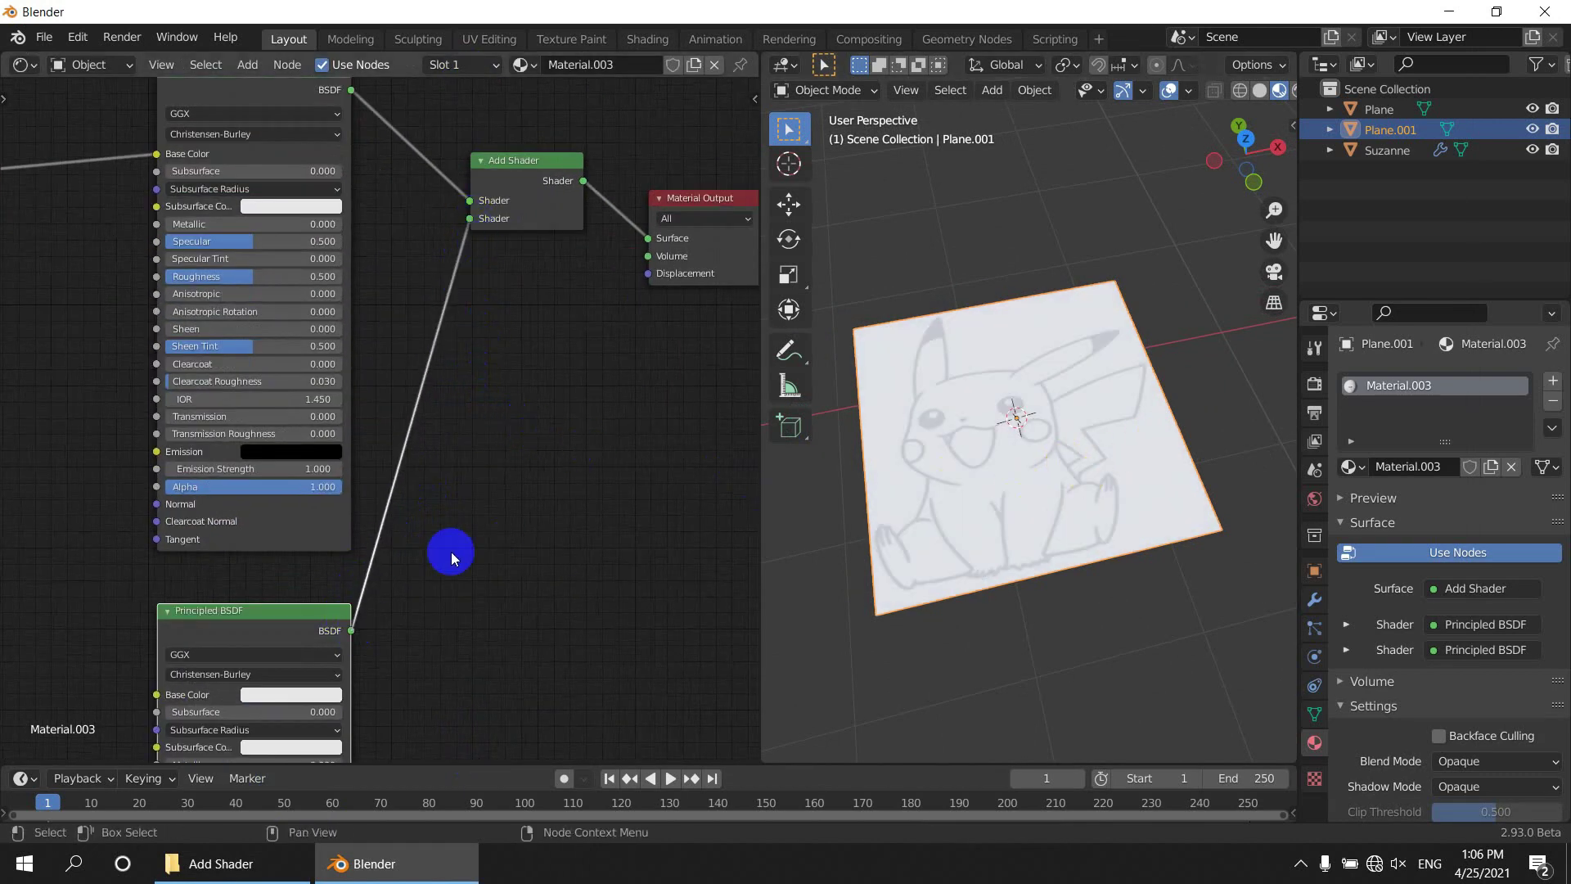
# Change the lower Principled BSDF's Base Color to orange.
pyautogui.moveTo(451, 559); pyautogui.dragTo(536, 329, button='middle')
pyautogui.click(350, 468)
pyautogui.moveTo(352, 336); pyautogui.dragTo(312, 339)
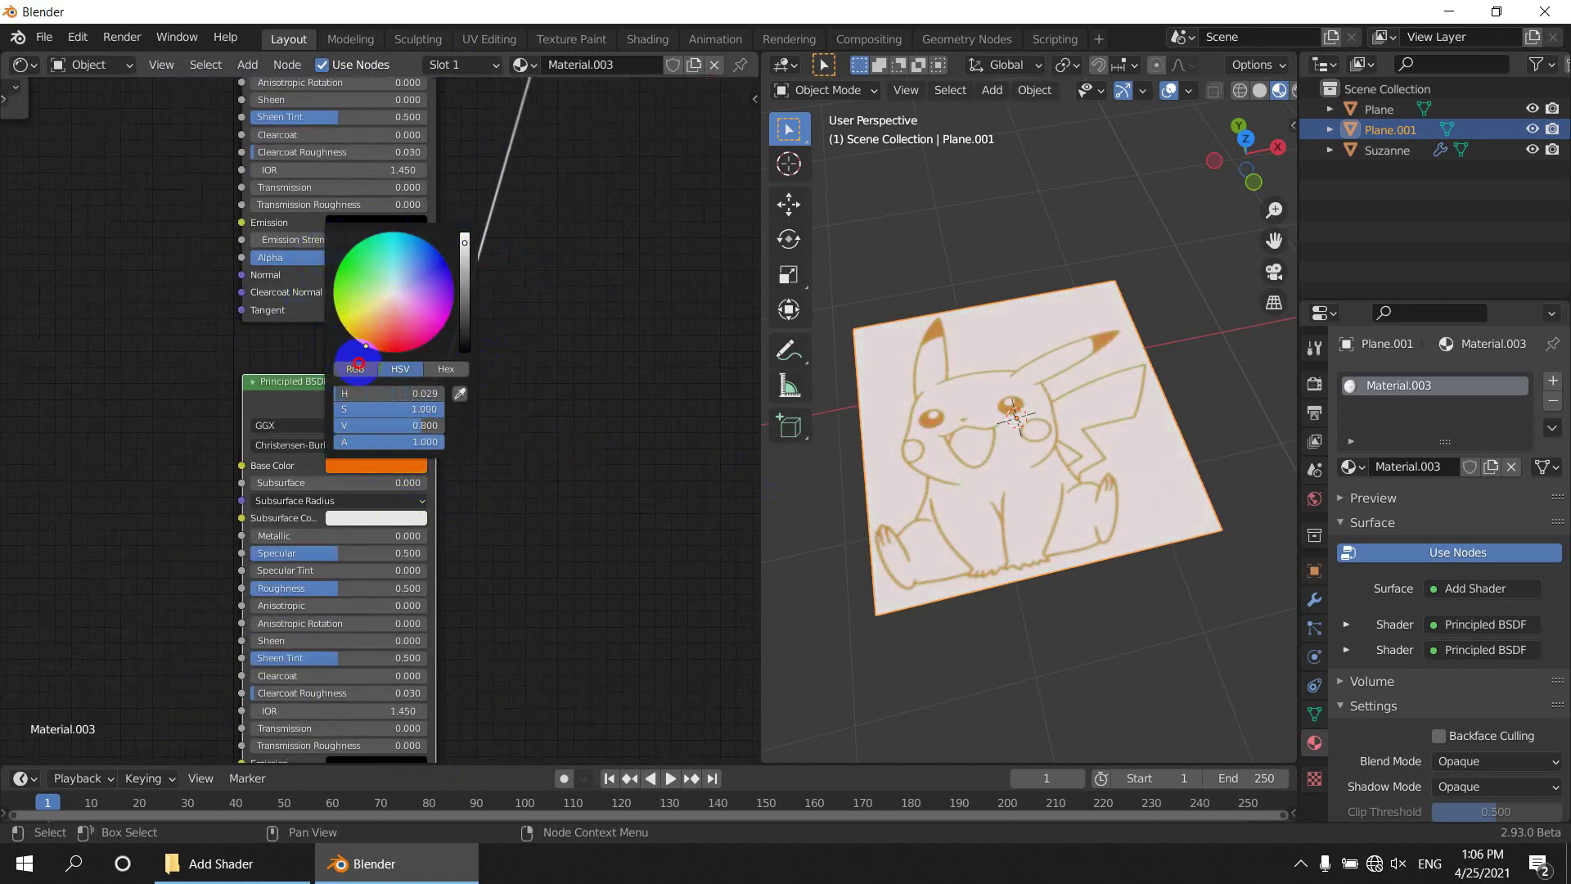
# Connect the 1.jpg node's Color output to the upper Principled BSDF's Alpha as well.
pyautogui.moveTo(209, 253); pyautogui.dragTo(432, 553, button='middle')
pyautogui.scroll(3, 210, 257)
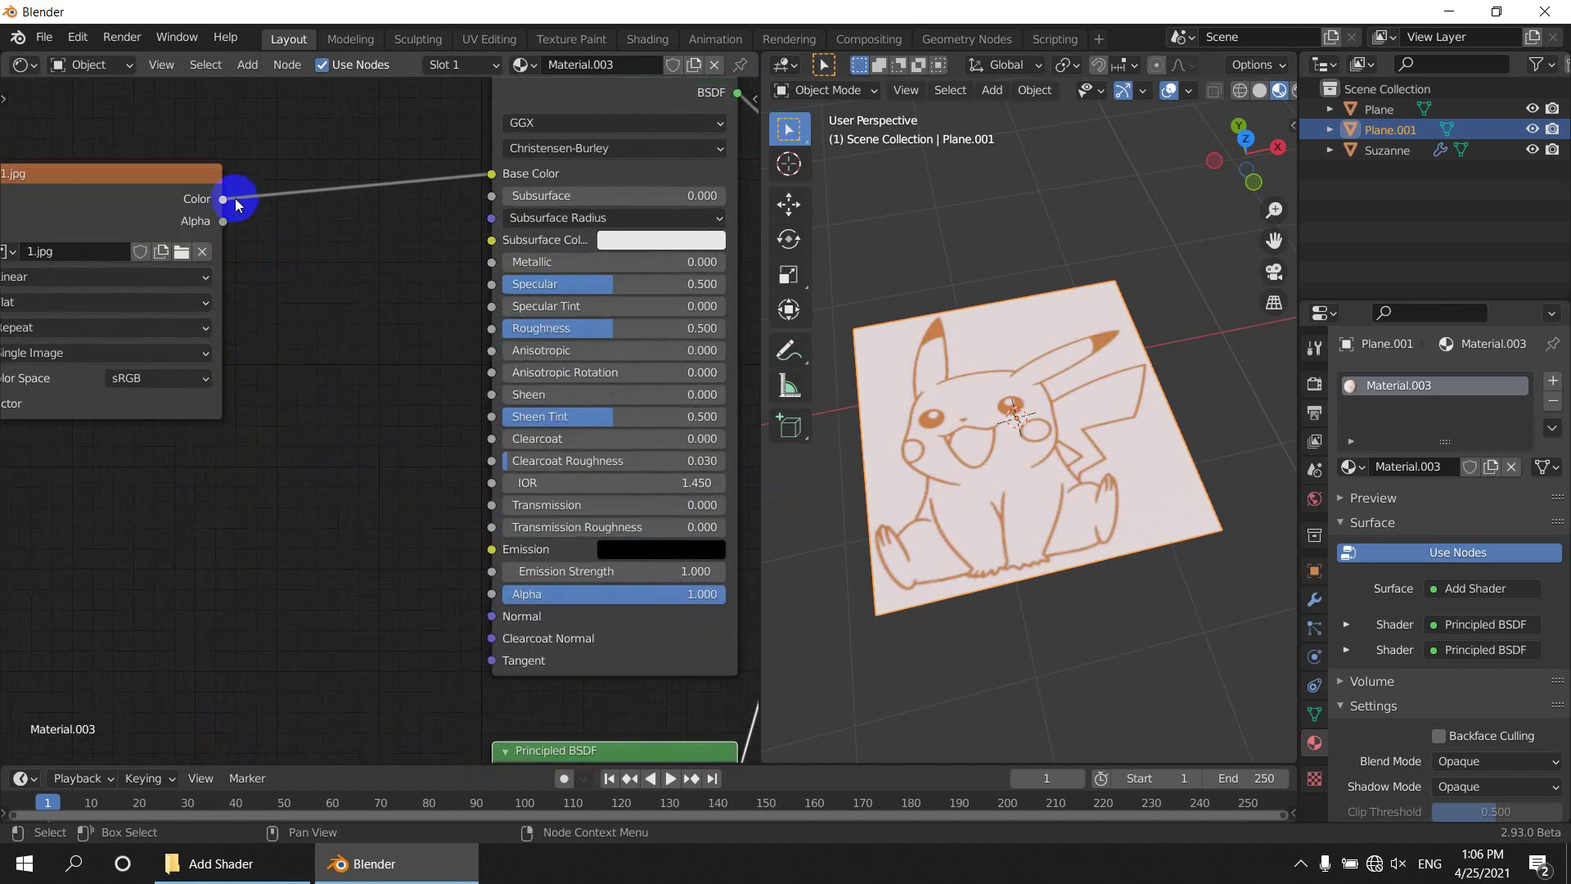
pyautogui.moveTo(222, 199); pyautogui.dragTo(489, 590)
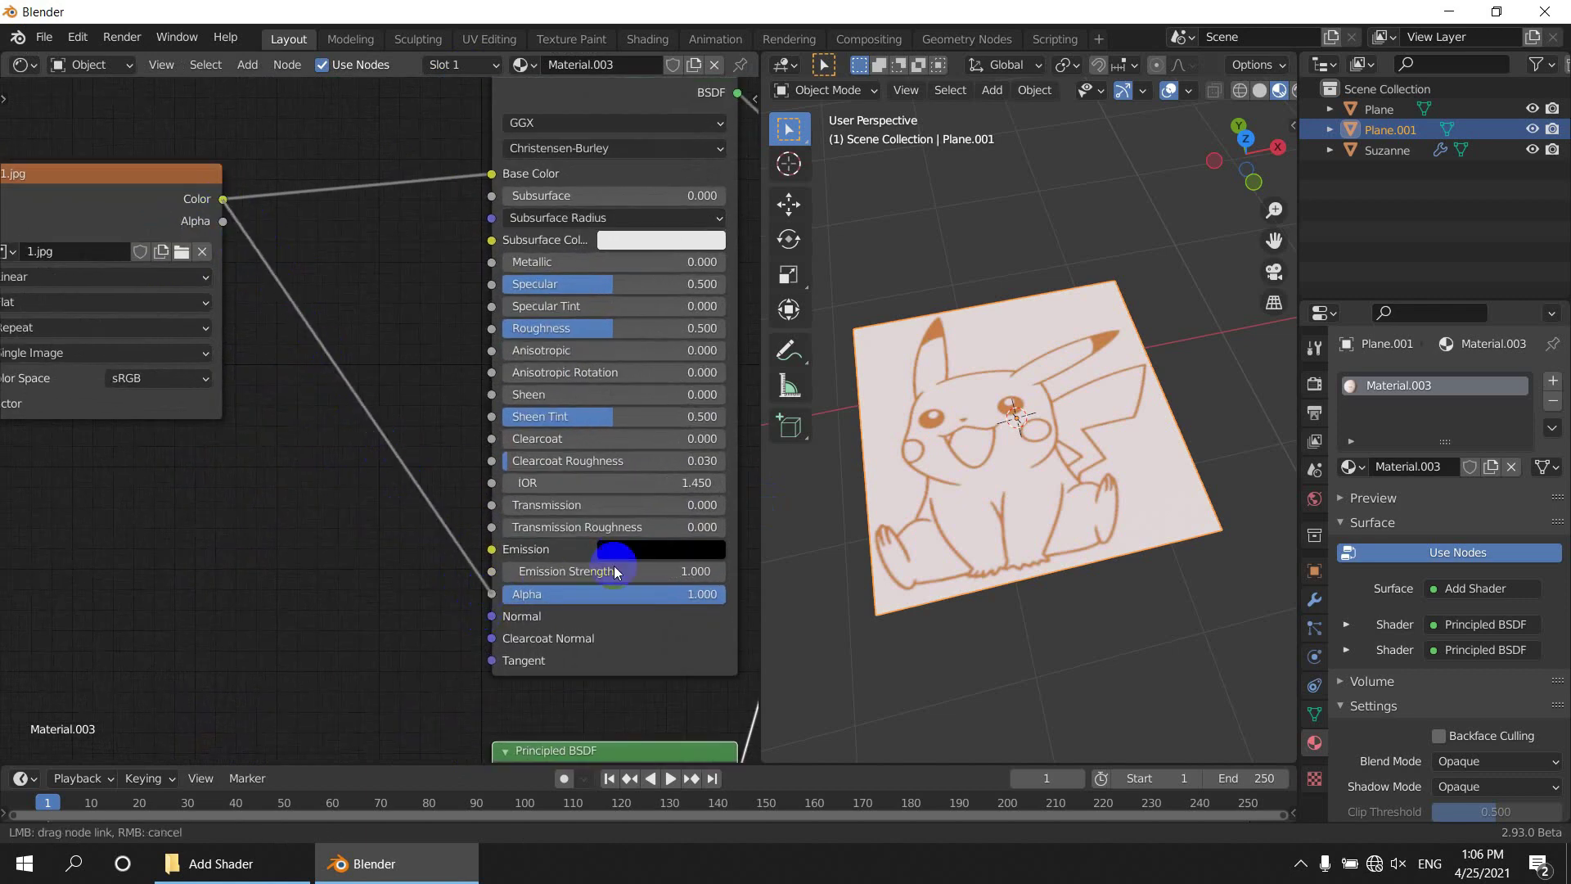
pyautogui.moveTo(613, 566); pyautogui.dragTo(616, 568)
pyautogui.moveTo(1024, 455); pyautogui.dragTo(1298, 451, button='middle')
# Enable Bloom in the Eevee render settings and view the glow around the plane.
pyautogui.click(1313, 412)
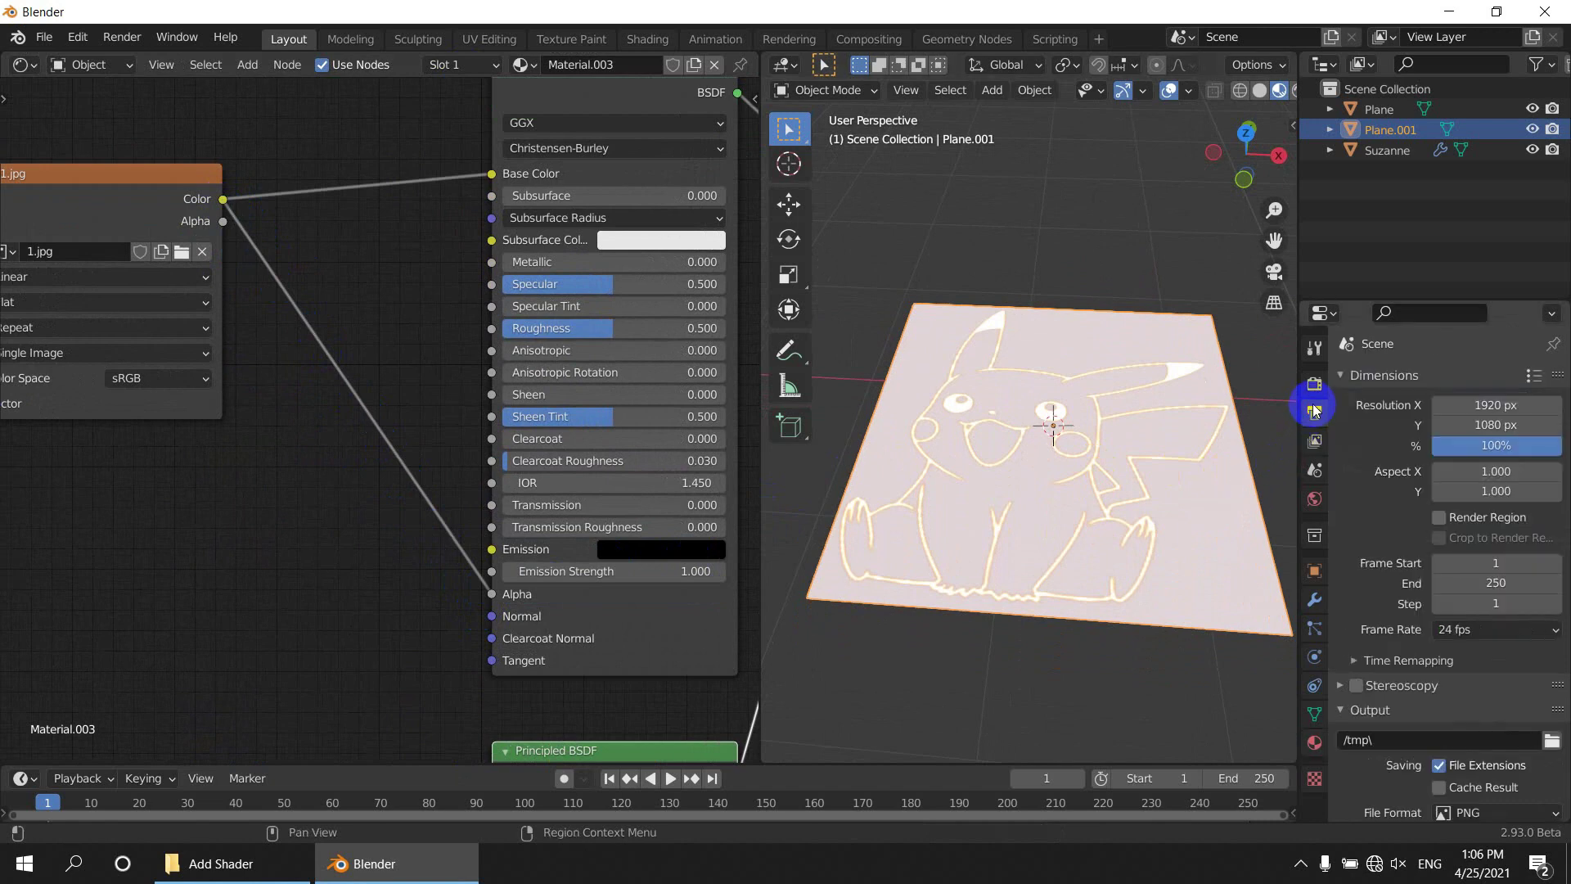
pyautogui.click(1314, 385)
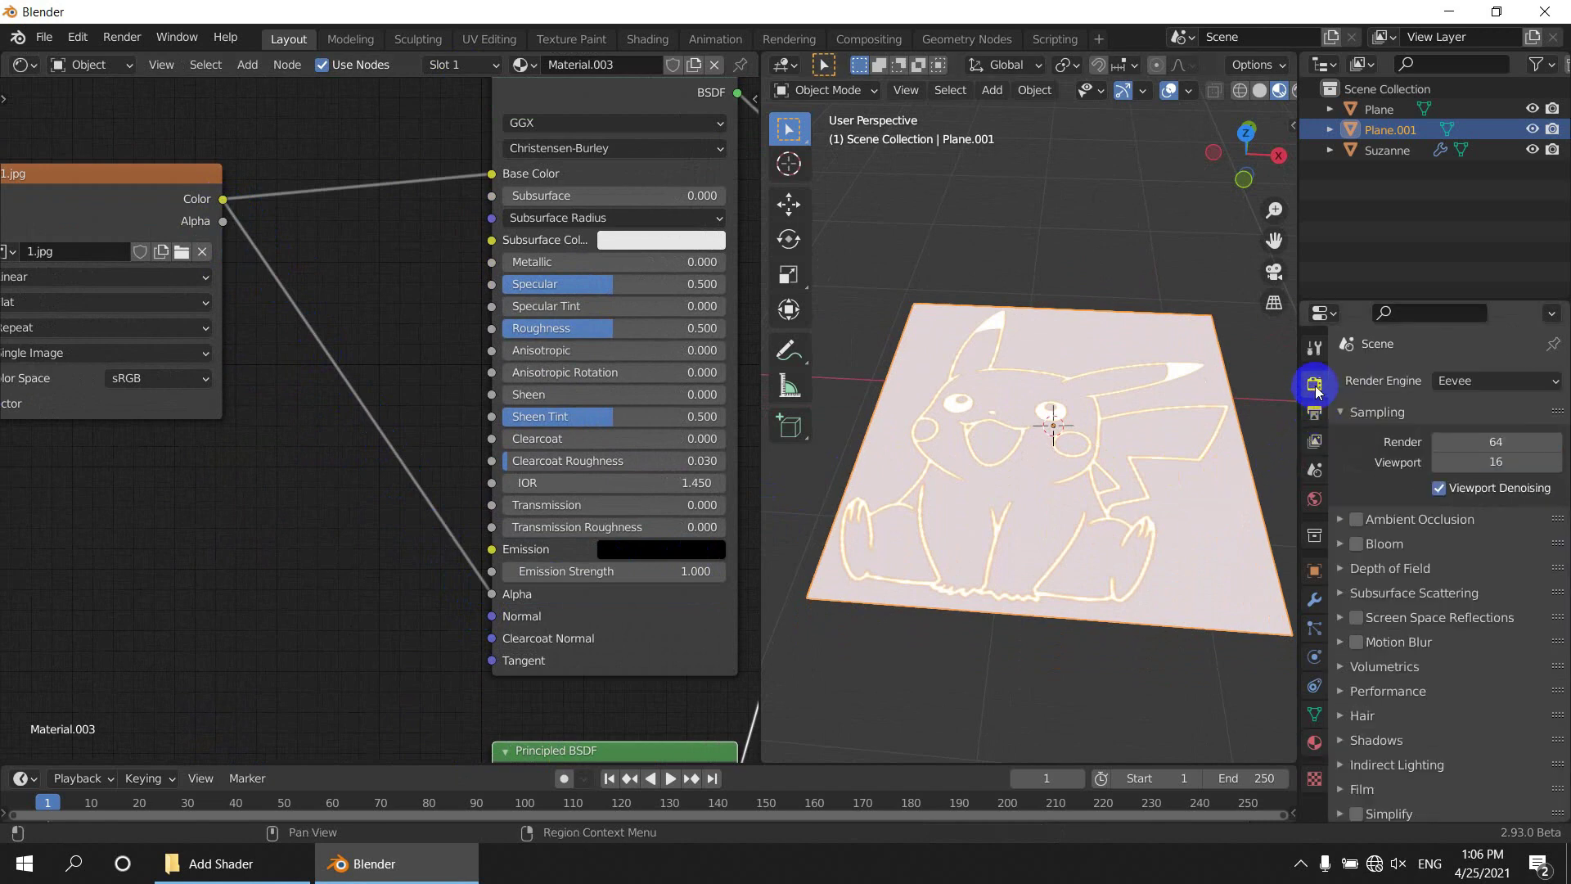
pyautogui.click(1361, 543)
pyautogui.scroll(-2, 1072, 497)
pyautogui.keyDown('shift'); pyautogui.moveTo(1032, 518); pyautogui.dragTo(1039, 417, button='middle'); pyautogui.keyUp('shift')
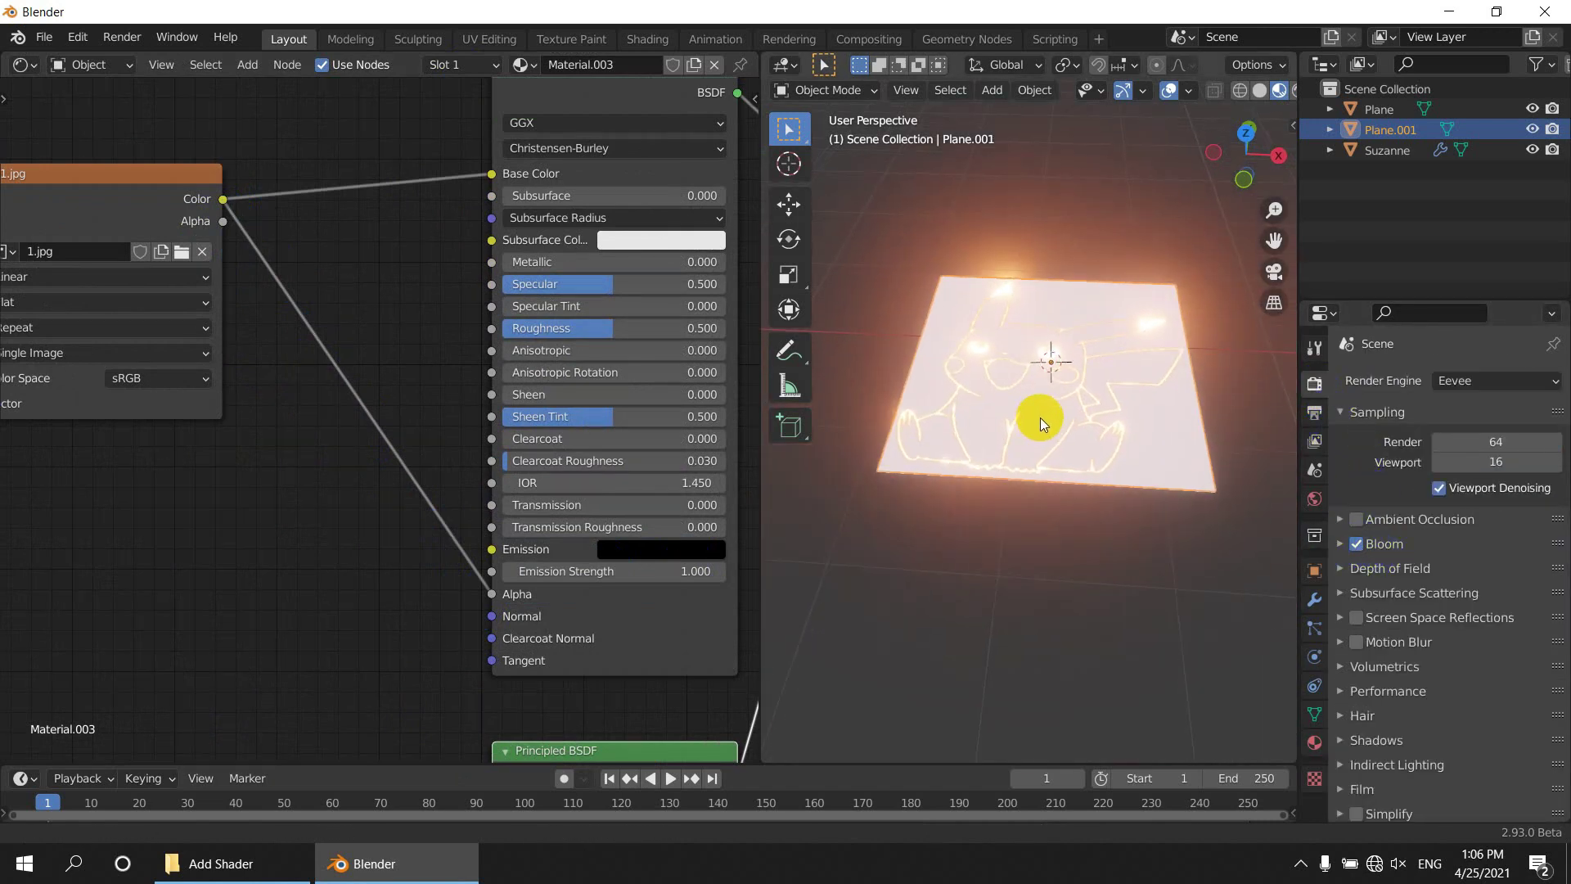
pyautogui.scroll(1, 1031, 438)
# Insert a ColorRamp node between the 1.jpg Color and the upper Principled BSDF's Alpha, and try adjusting its black stop's color.
pyautogui.moveTo(330, 452); pyautogui.dragTo(384, 471, button='middle')
pyautogui.hotkey('shift', 'a')
pyautogui.click(414, 379)
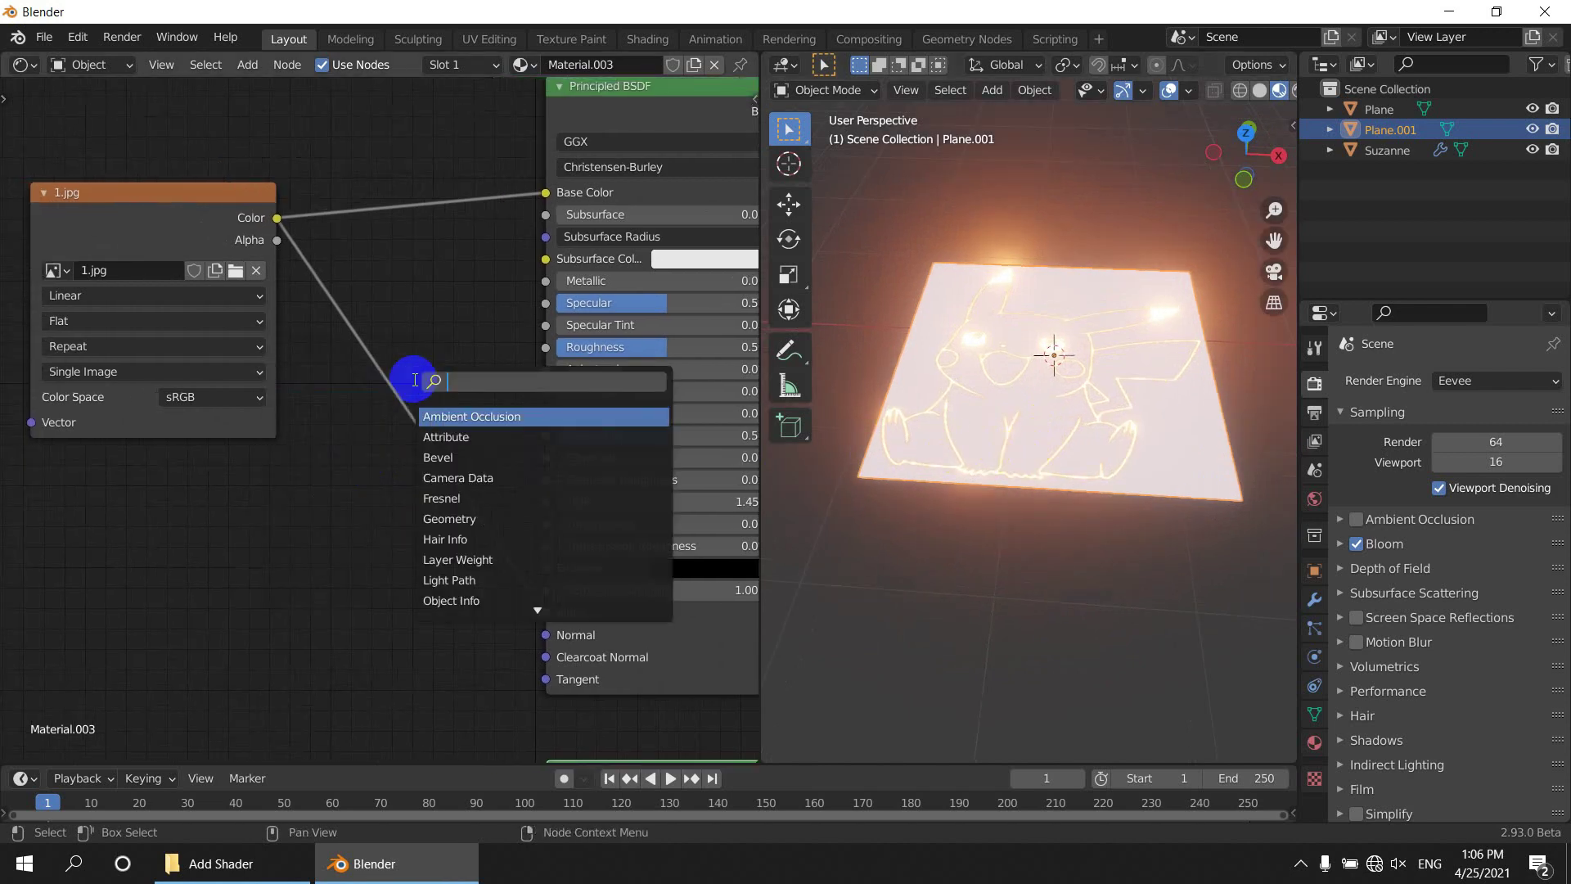
pyautogui.write('colo')
pyautogui.click(459, 415)
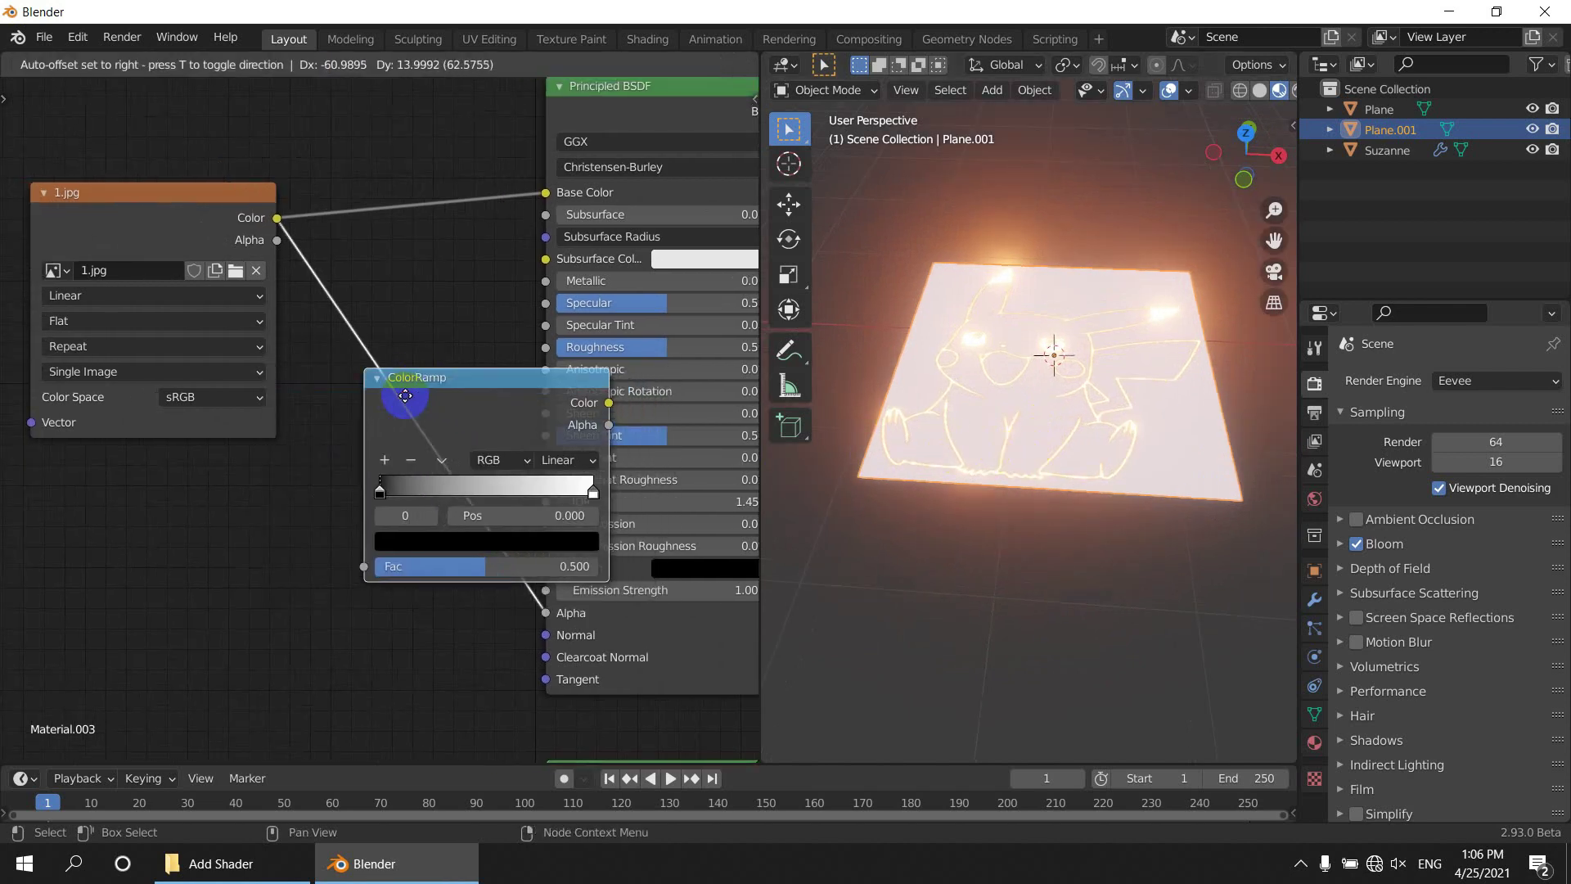
pyautogui.click(406, 407)
pyautogui.moveTo(483, 565); pyautogui.dragTo(348, 503, button='middle')
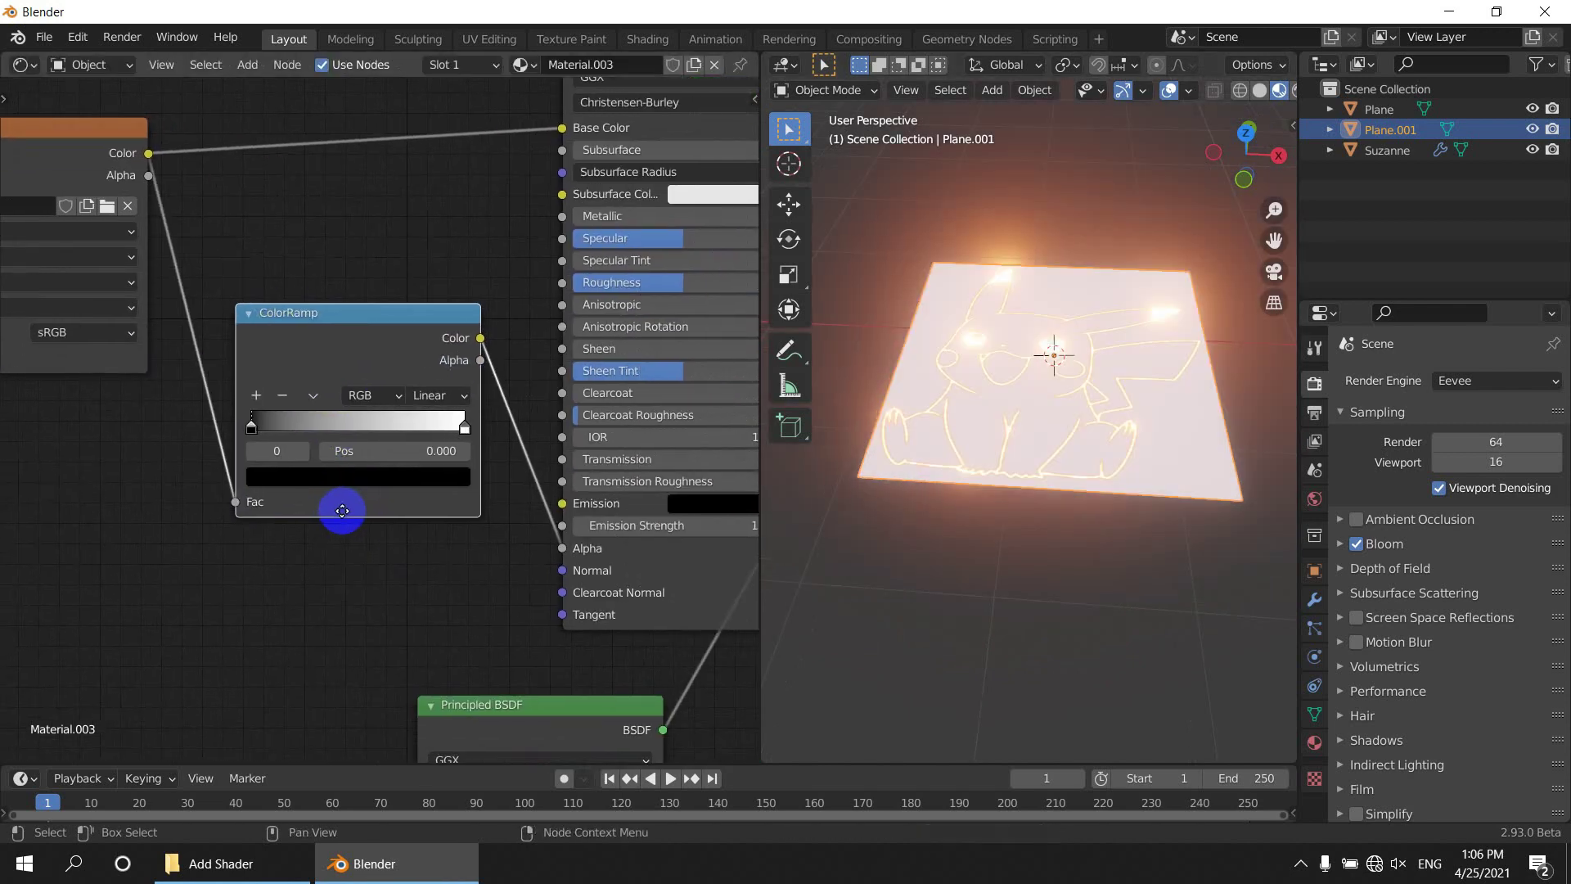
pyautogui.click(398, 473)
pyautogui.moveTo(420, 331); pyautogui.dragTo(428, 386)
# Change the lower Principled BSDF's Base Color to red.
pyautogui.moveTo(424, 599); pyautogui.dragTo(240, 307, button='middle')
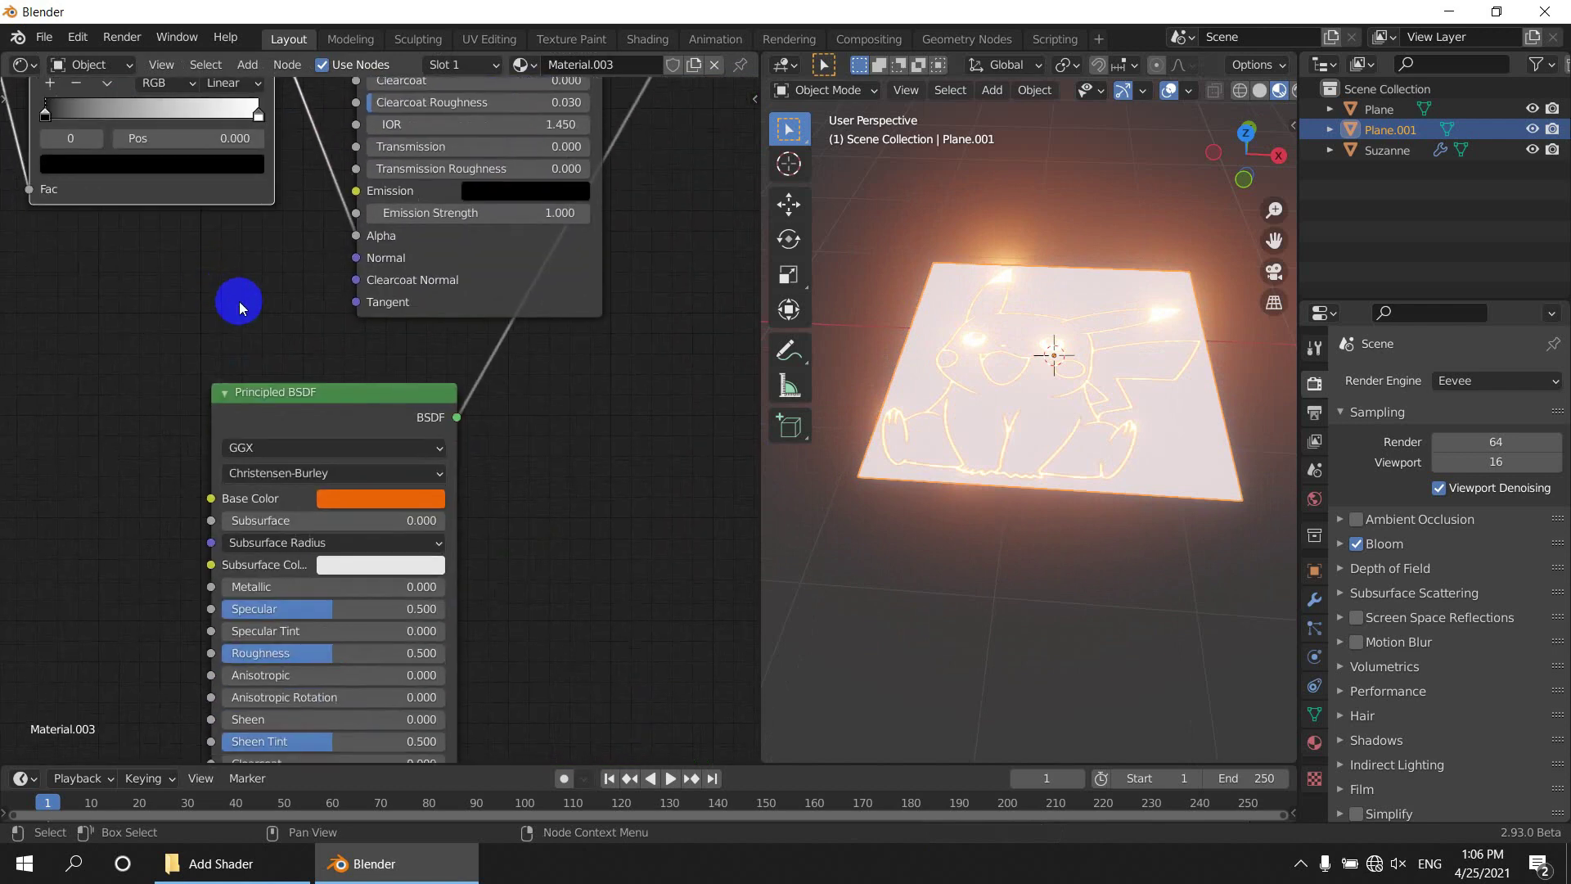
pyautogui.click(379, 499)
pyautogui.moveTo(381, 337)
pyautogui.mouseDown()
pyautogui.moveTo(403, 350)
pyautogui.moveTo(458, 315)
pyautogui.moveTo(393, 235)
pyautogui.moveTo(352, 270)
pyautogui.moveTo(401, 347)
pyautogui.mouseUp()
pyautogui.scroll(1, 1078, 446)
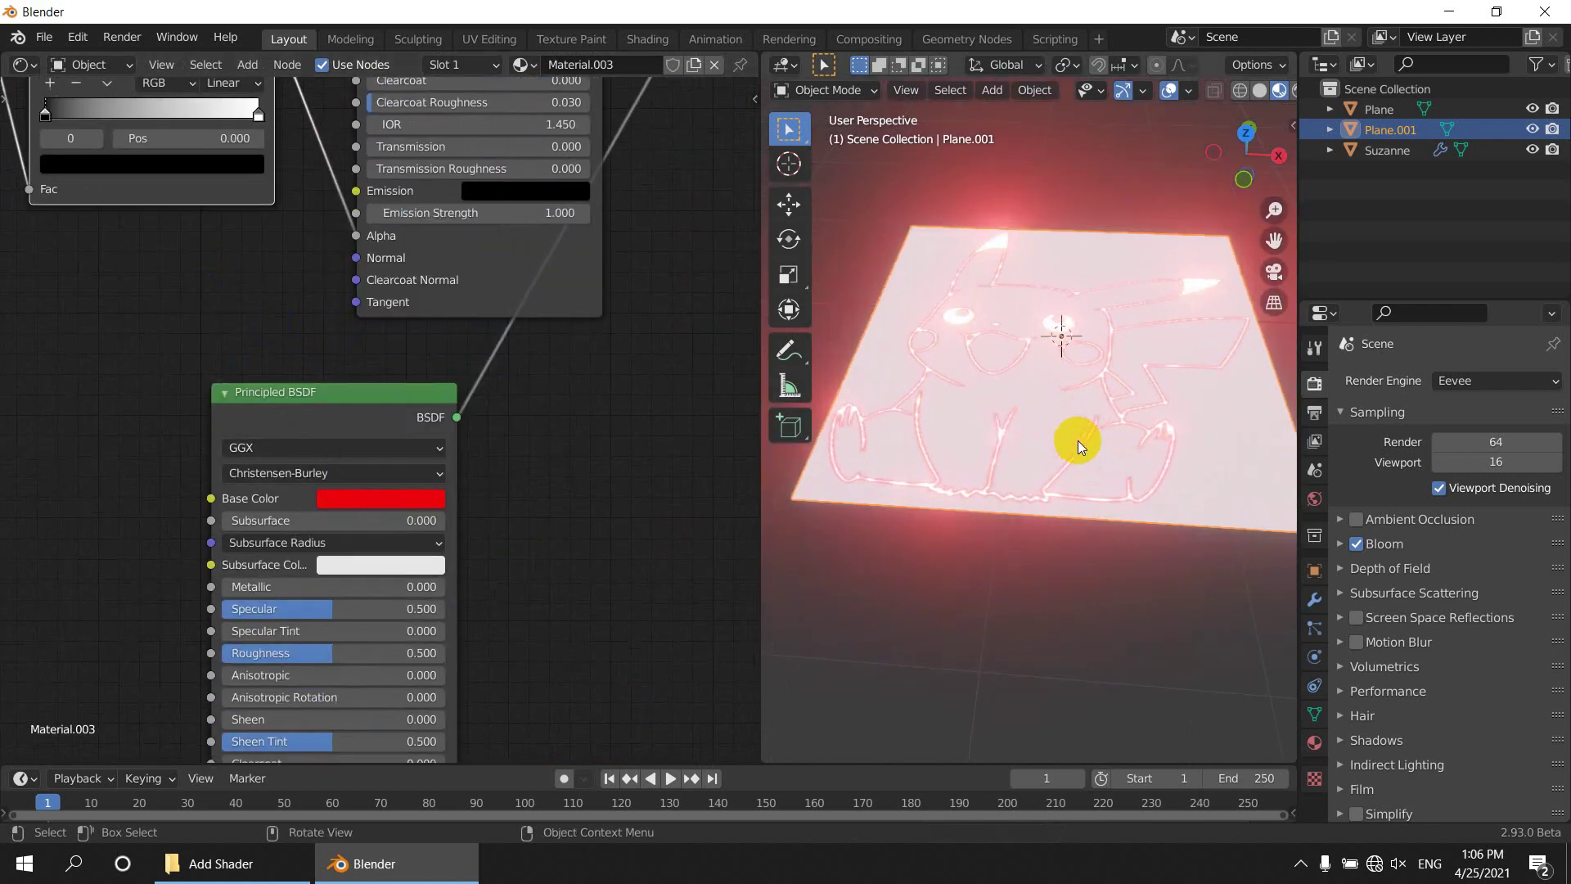
# Enlarge the 3D viewport across the node editor area and view Suzanne and both planes together.
pyautogui.moveTo(757, 559); pyautogui.dragTo(637, 564)
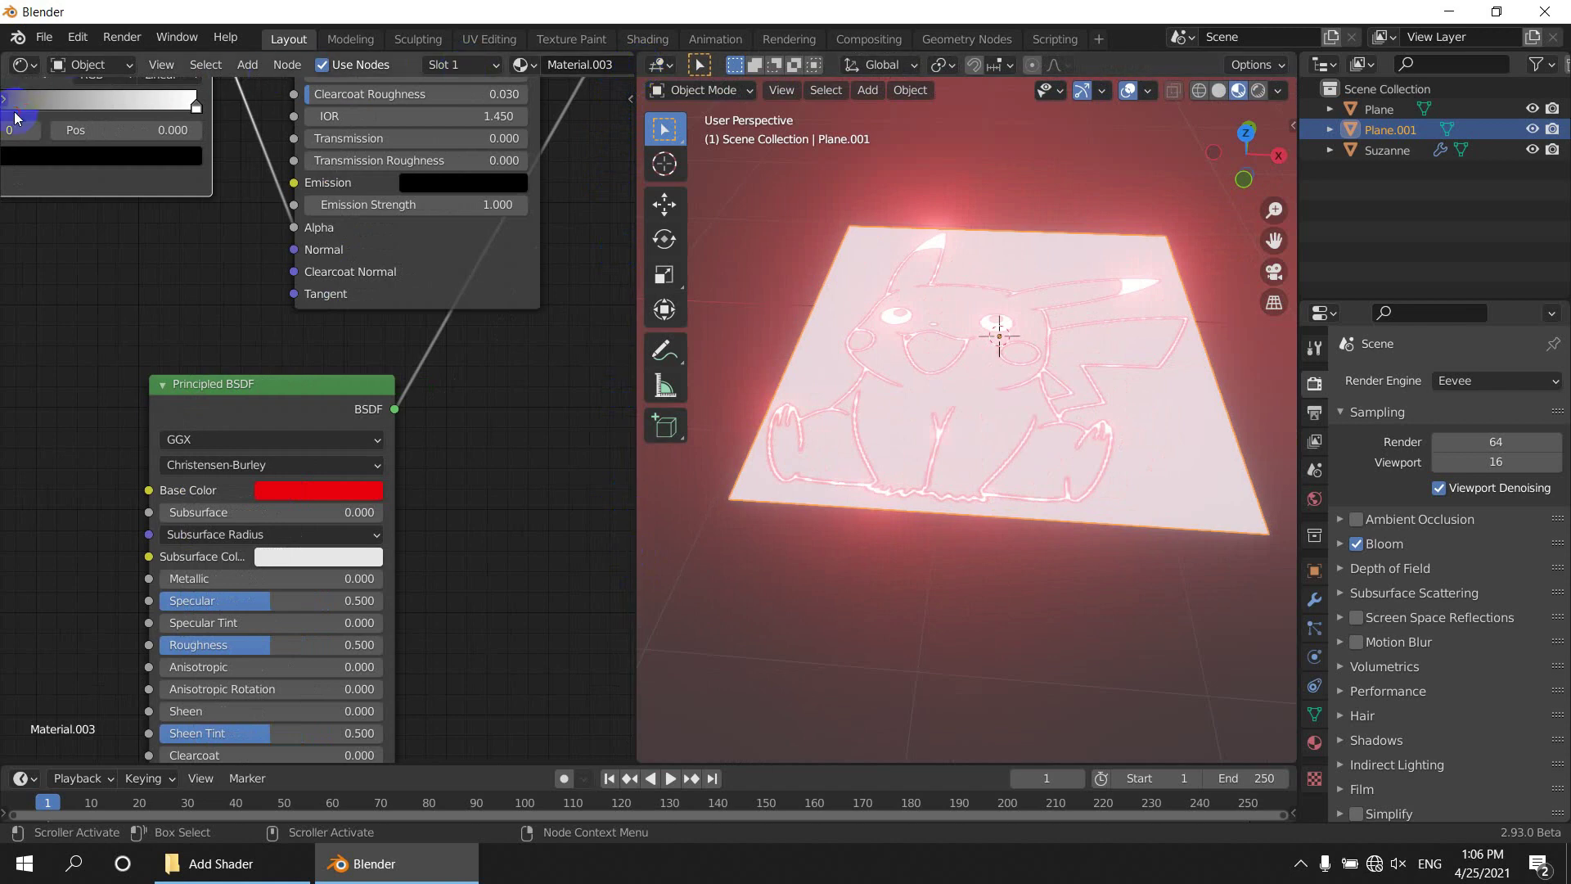
pyautogui.moveTo(646, 60); pyautogui.dragTo(54, 70)
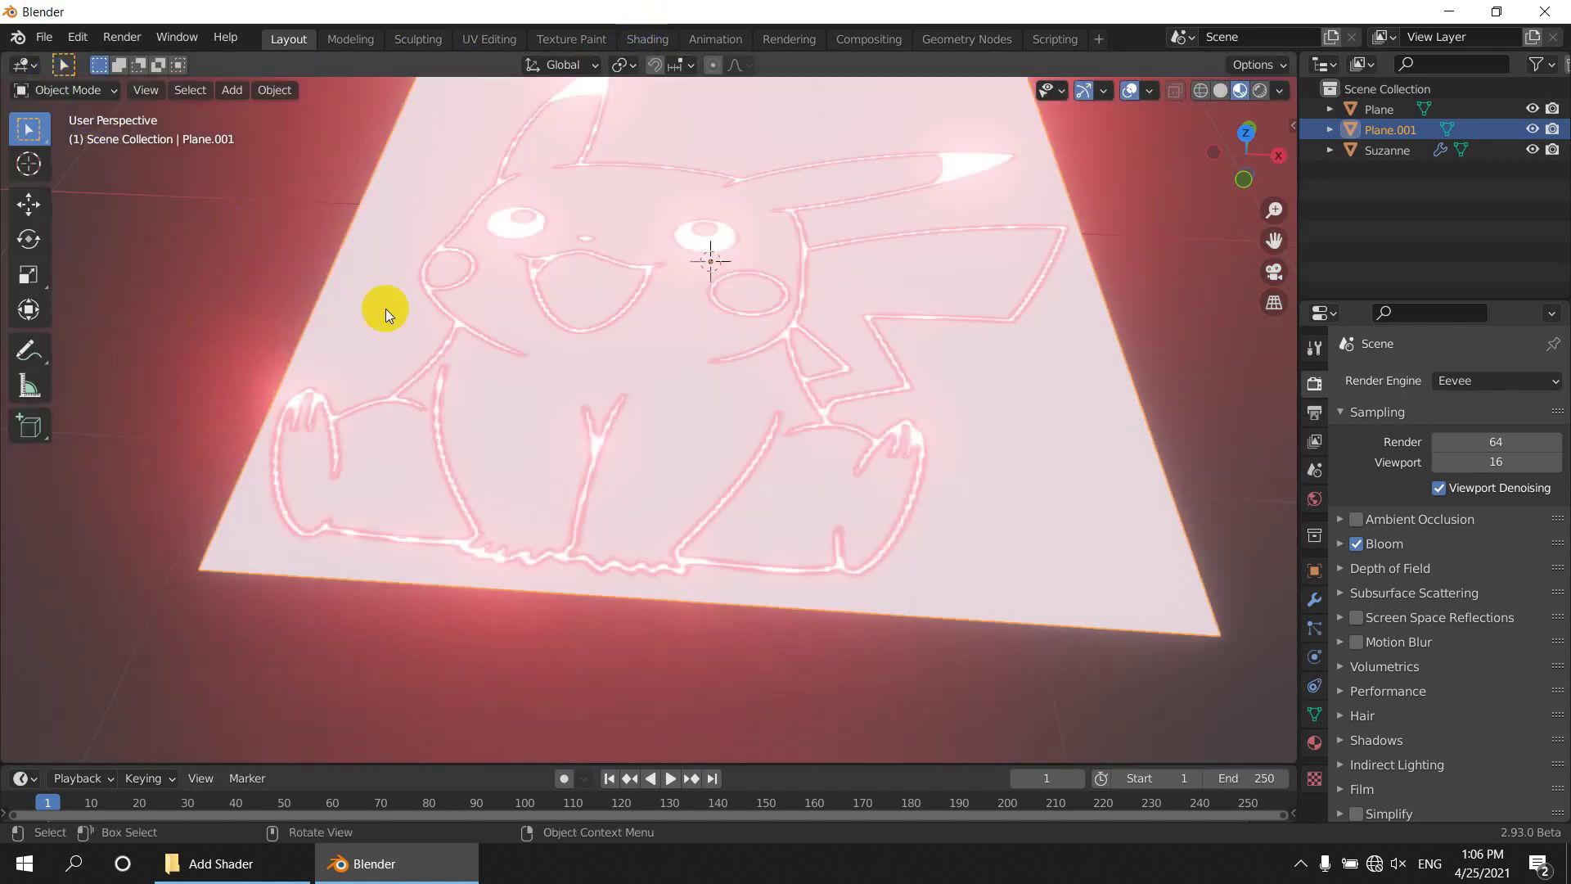
pyautogui.scroll(-11, 647, 513)
pyautogui.moveTo(650, 504); pyautogui.dragTo(831, 420, button='middle')
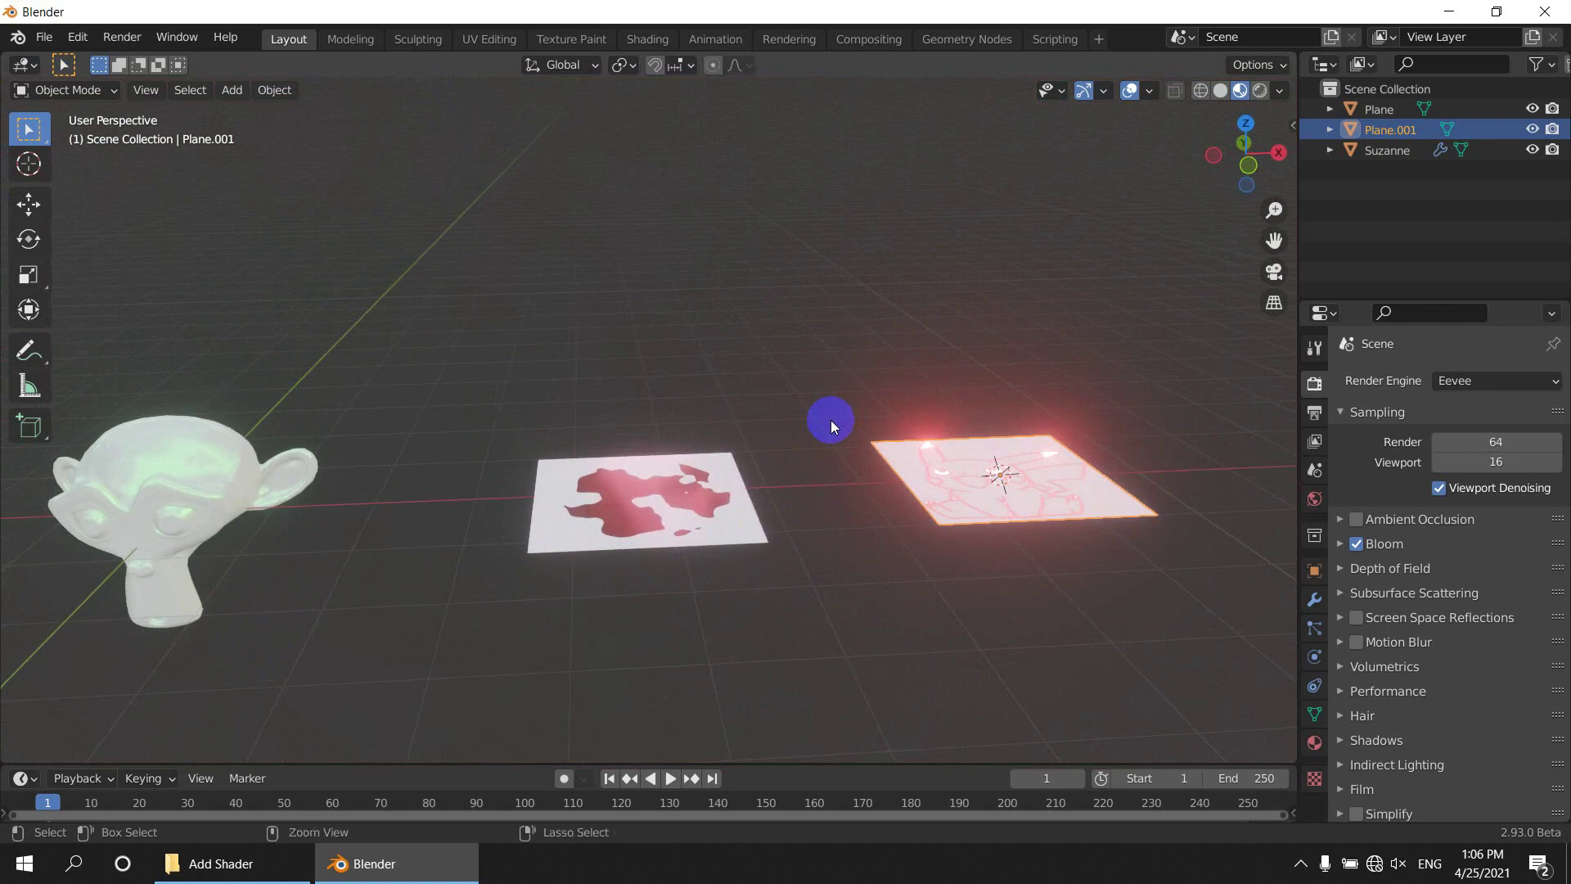